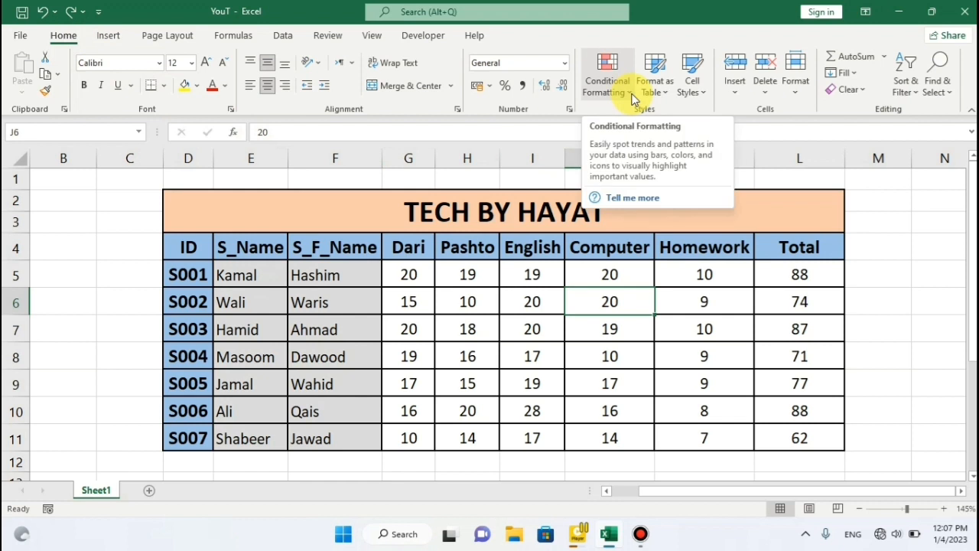
left_click(629, 96)
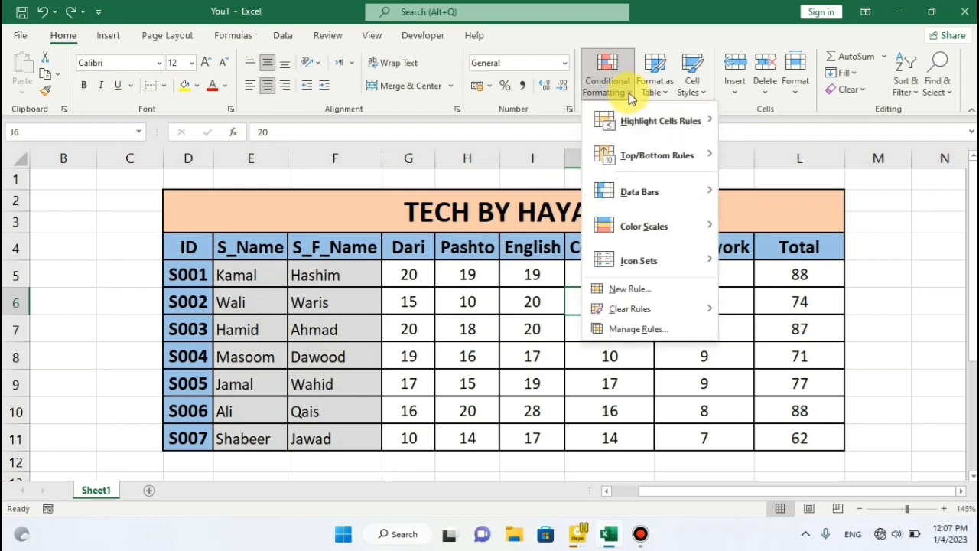
left_click(407, 275)
left_click_drag(273, 219, 633, 358)
left_click(739, 300)
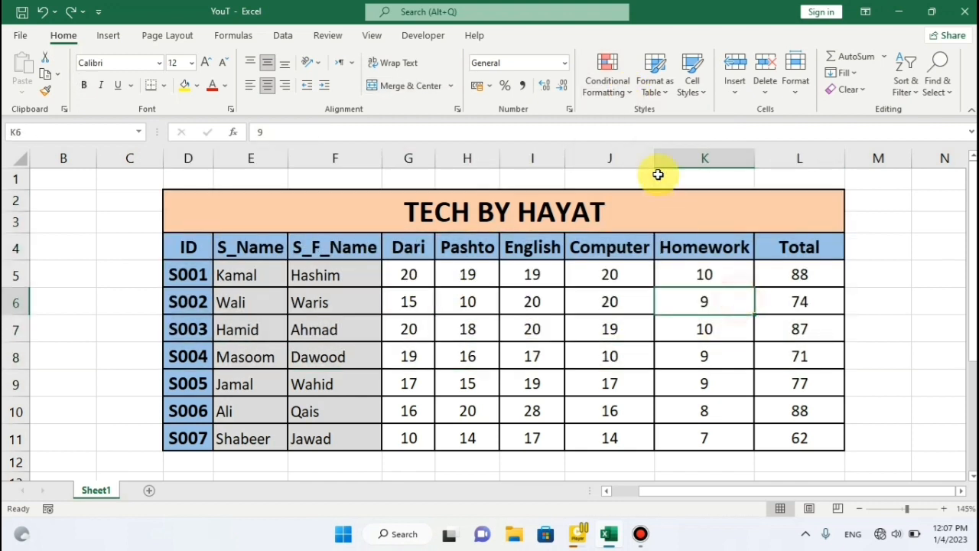
left_click(631, 97)
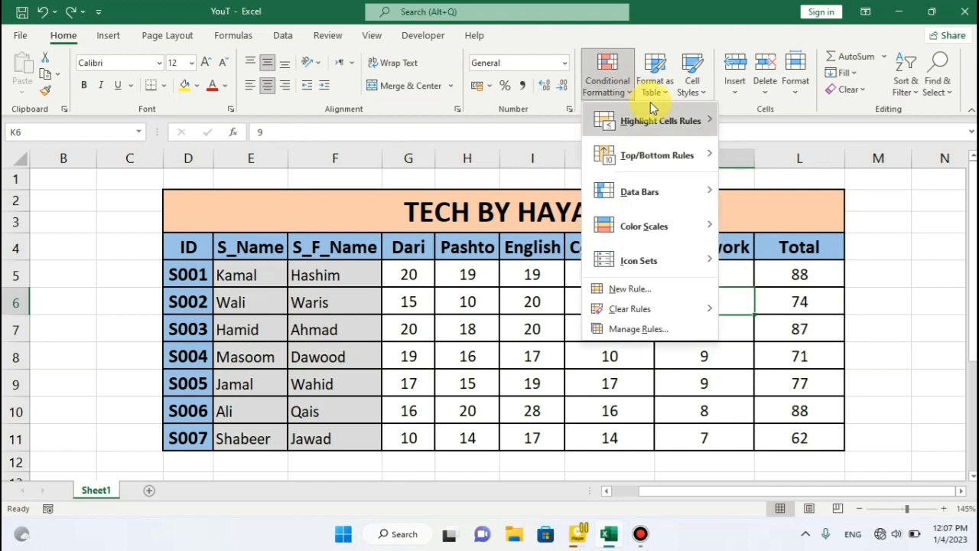
mouse_move(663, 119)
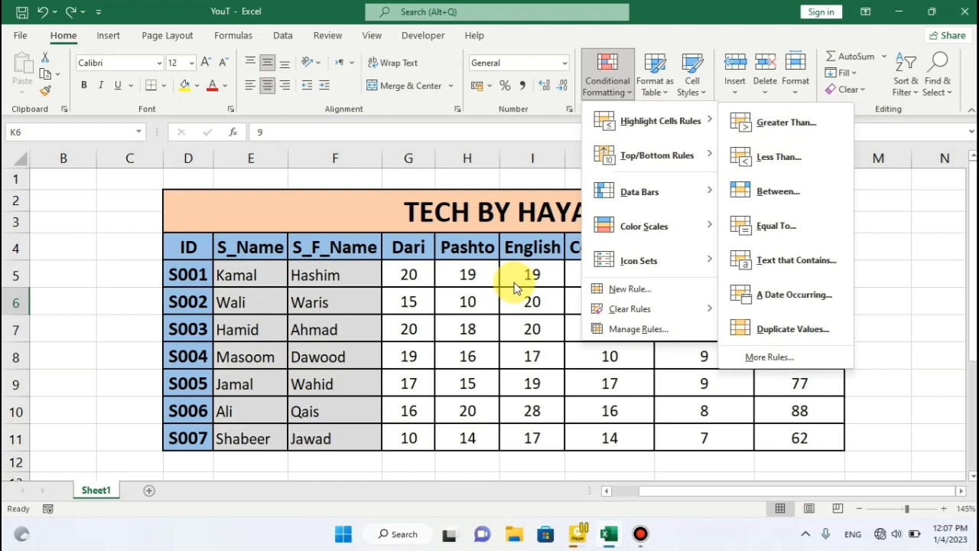
left_click(537, 283)
left_click(831, 272)
left_click_drag(831, 272, 822, 439)
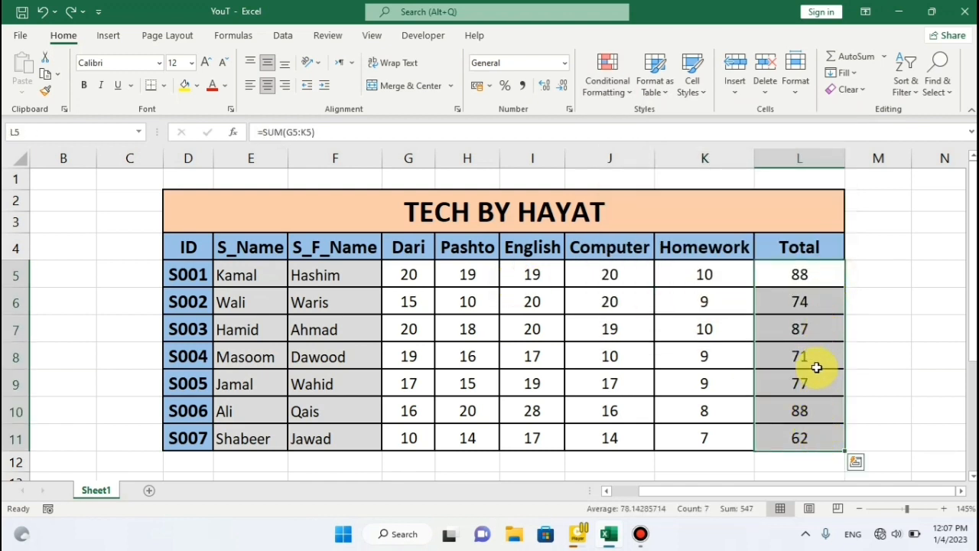
left_click(631, 93)
mouse_move(629, 121)
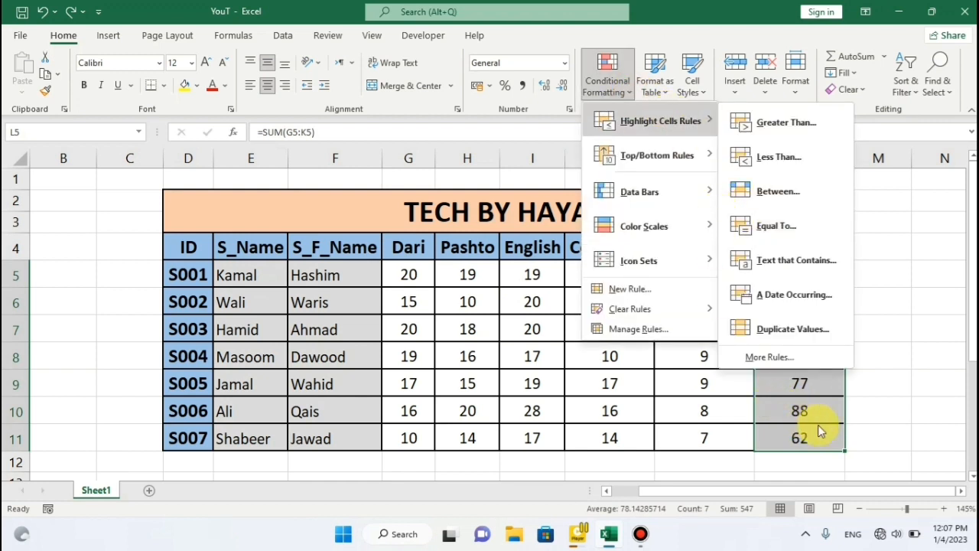
left_click(813, 425)
Step: Highlight the Total values in L5:L11 that are greater than 85 using Yellow Fill with Dark Yellow Text
left_click_drag(816, 273, 800, 426)
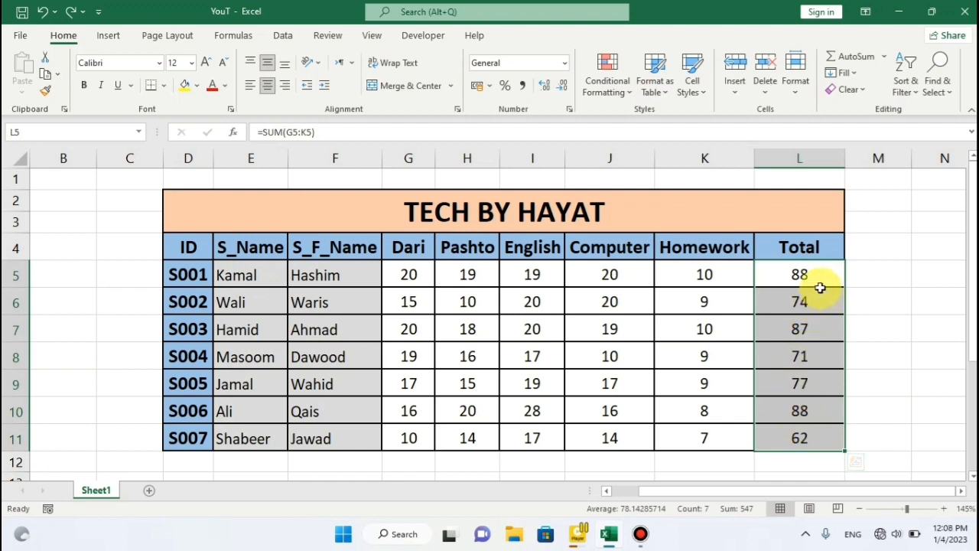
left_click(632, 93)
mouse_move(651, 123)
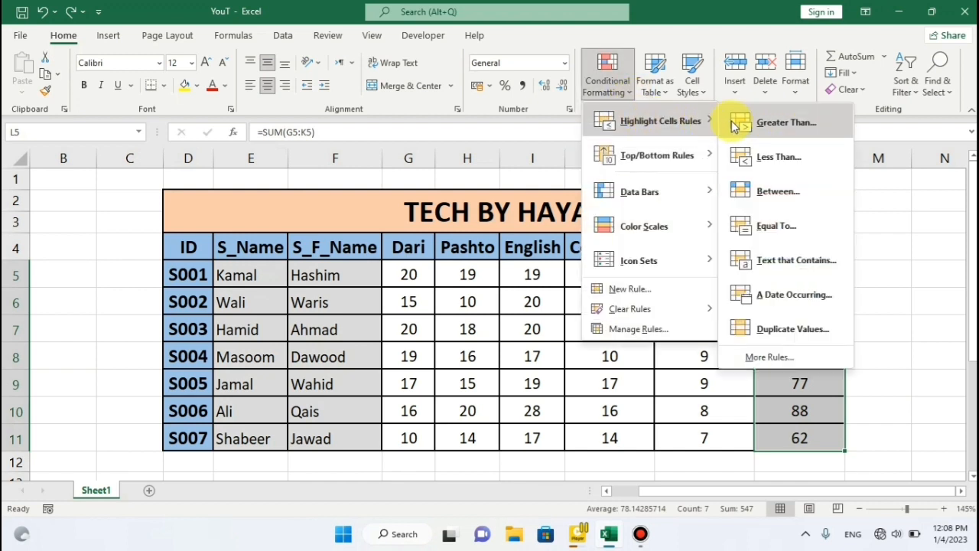
left_click(788, 127)
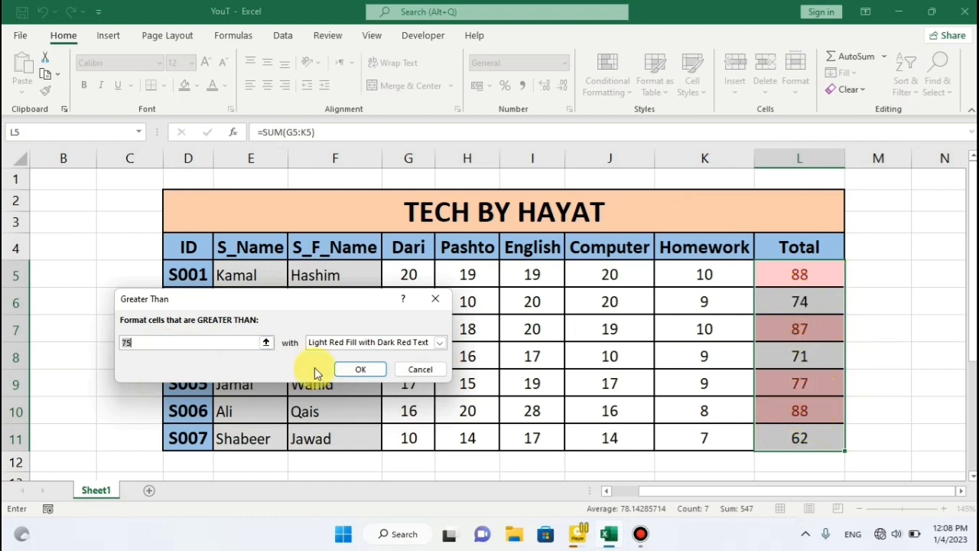
type("8")
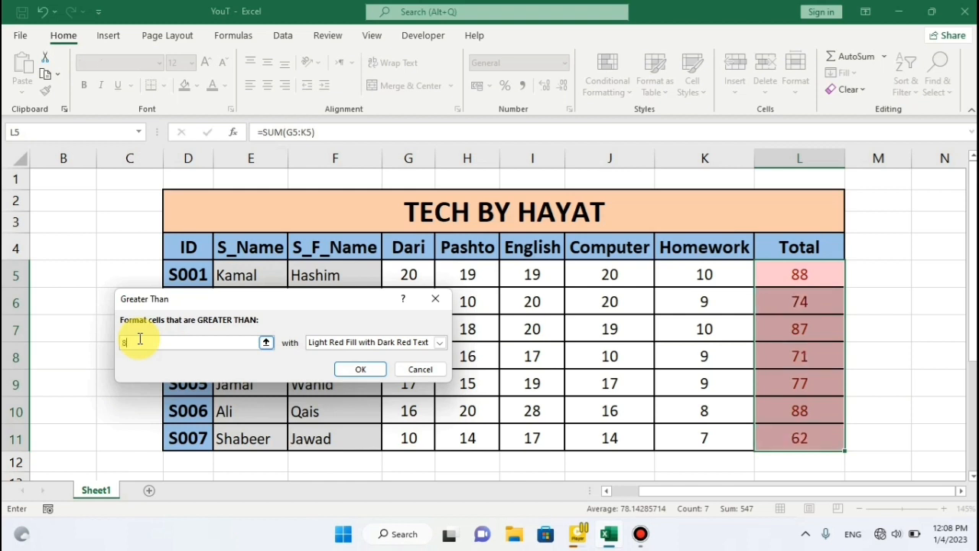
type("5")
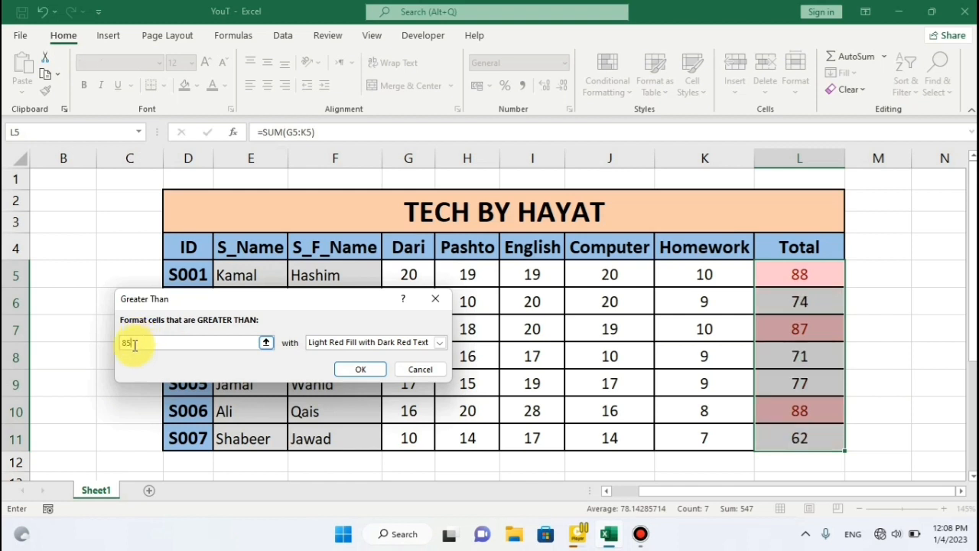
left_click(441, 344)
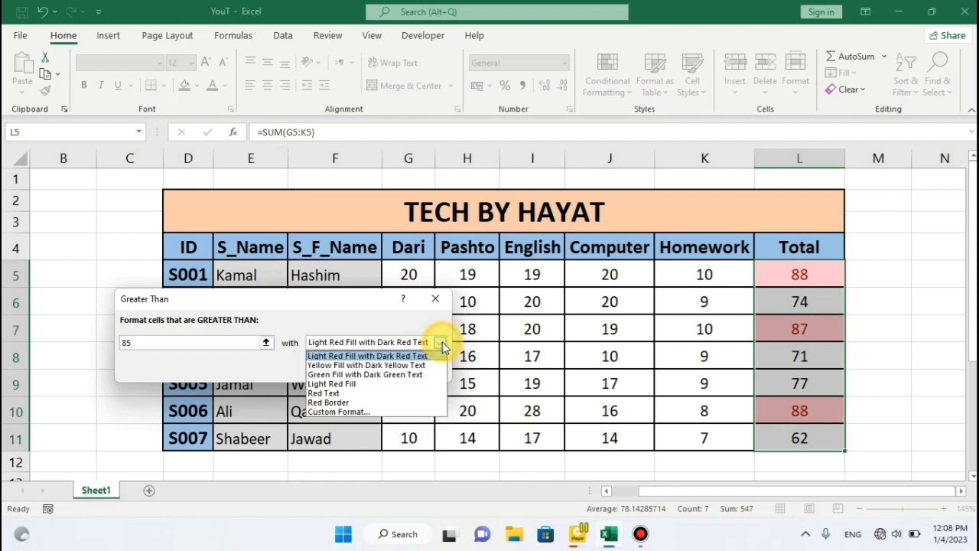
left_click(362, 366)
left_click(362, 371)
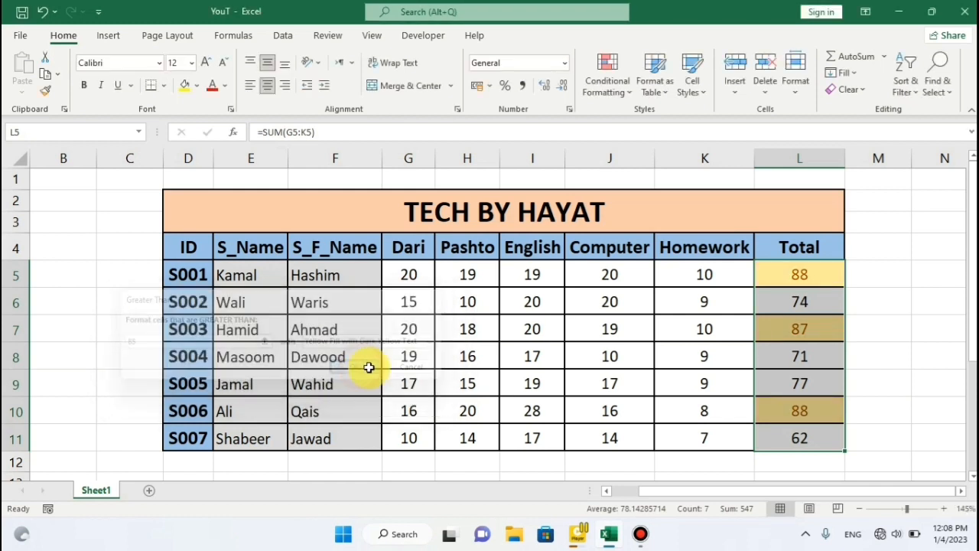
left_click(721, 329)
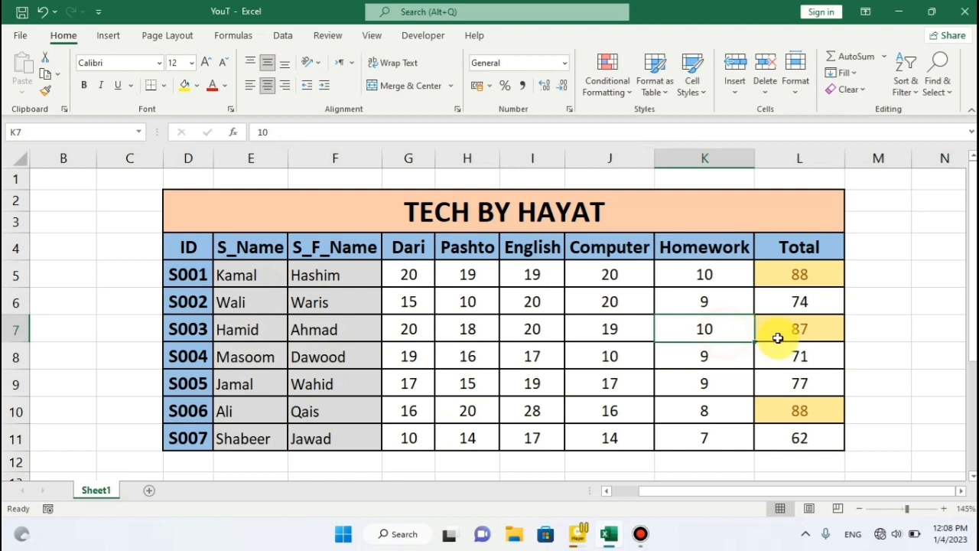
Step: Examine the highlighted Total cells L5 and L7 to check the effect of the conditional formatting
left_click(821, 270)
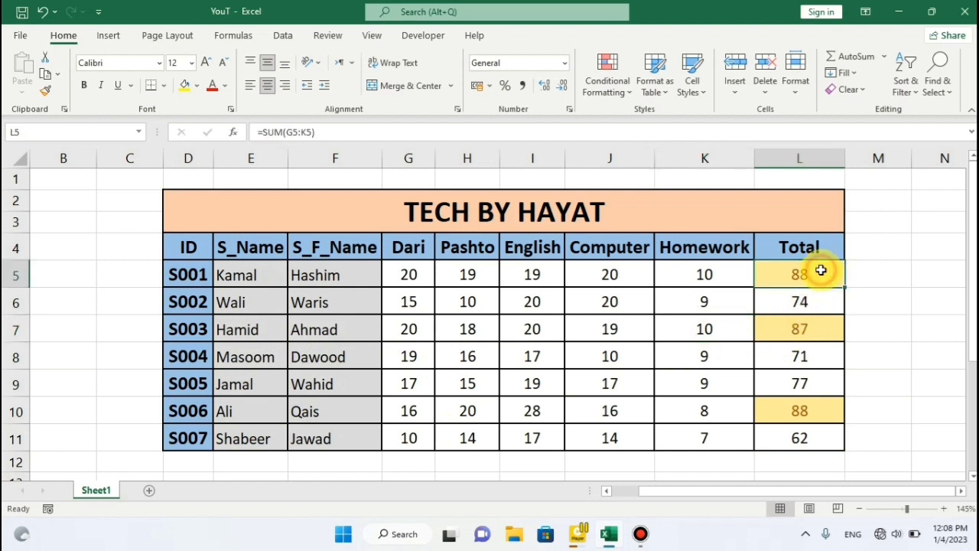
left_click(815, 331)
left_click(826, 278)
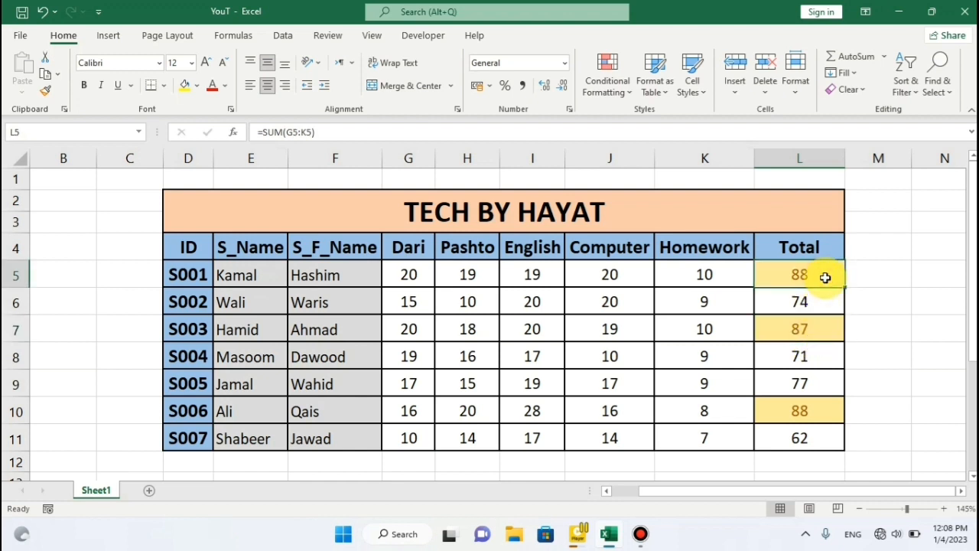
left_click(818, 324)
left_click(813, 279)
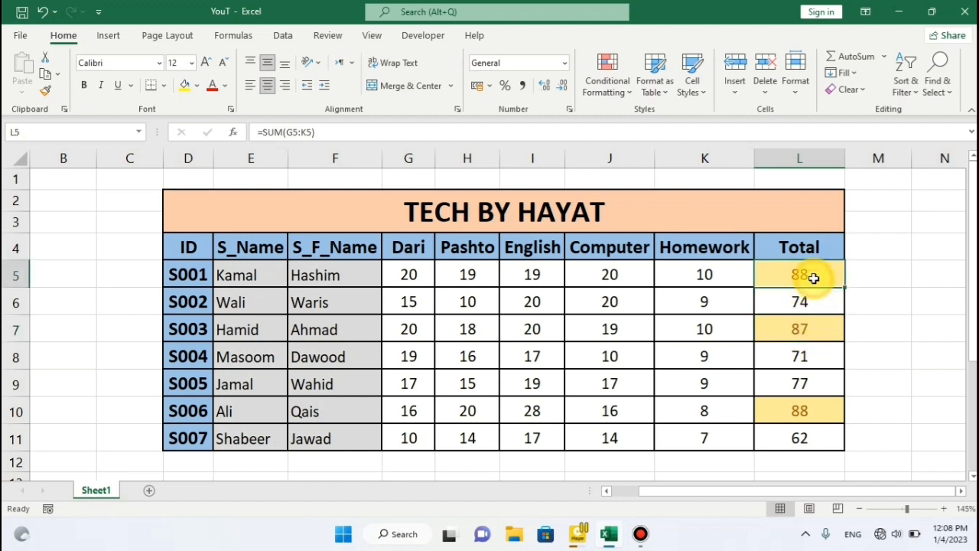
left_click(816, 329)
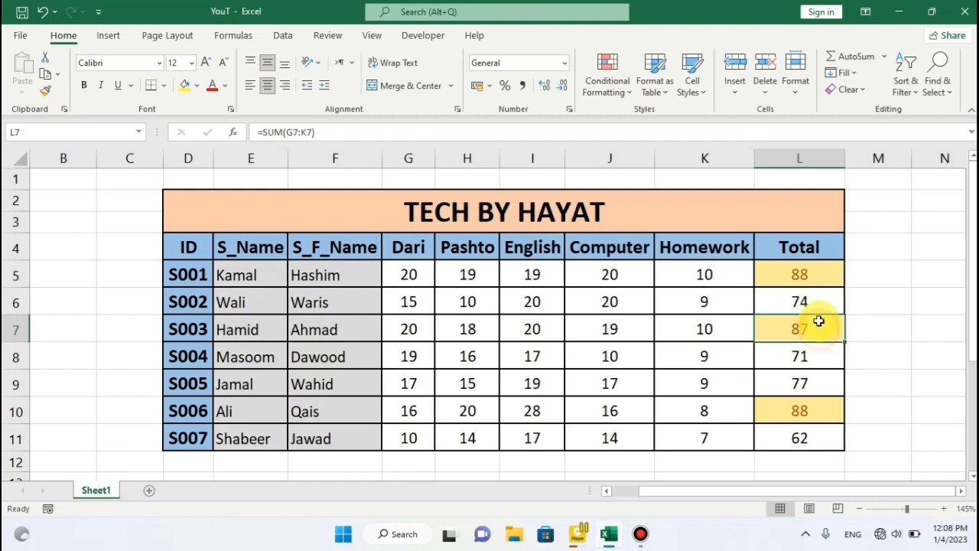
left_click(818, 274)
left_click(818, 330)
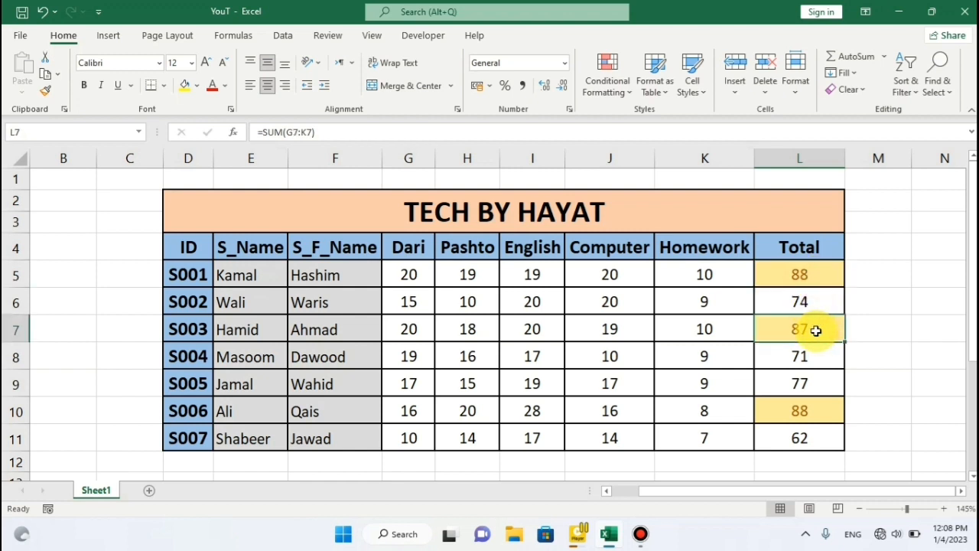
Step: Start a Greater Than highlight rule on the Total values in L5:L11 with Light Red Fill with Dark Red Text
left_click_drag(822, 272, 803, 438)
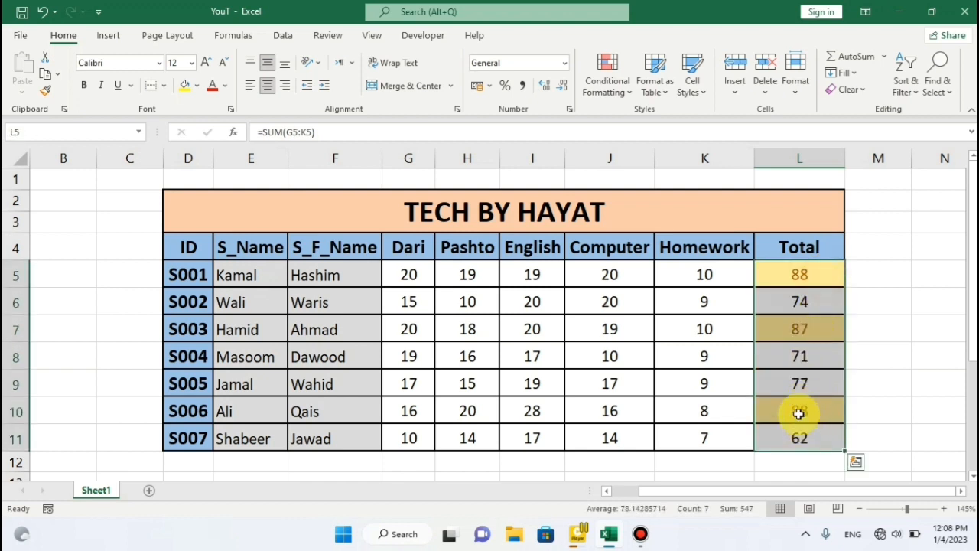
left_click(631, 96)
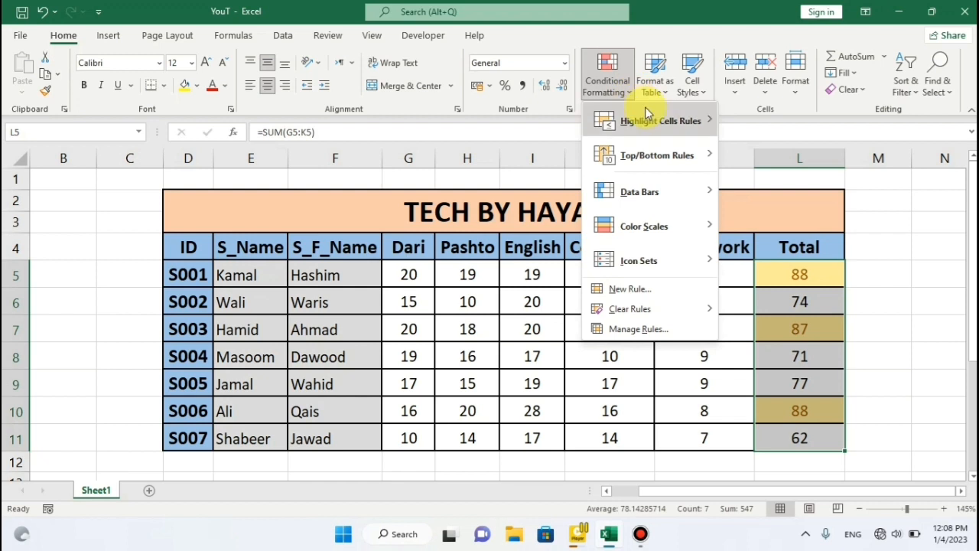
mouse_move(673, 121)
left_click(811, 125)
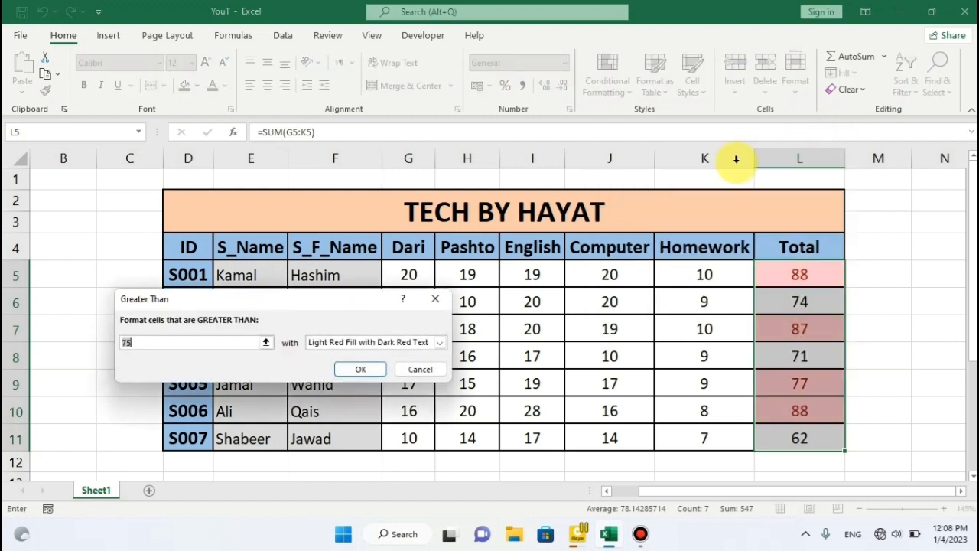
left_click(441, 343)
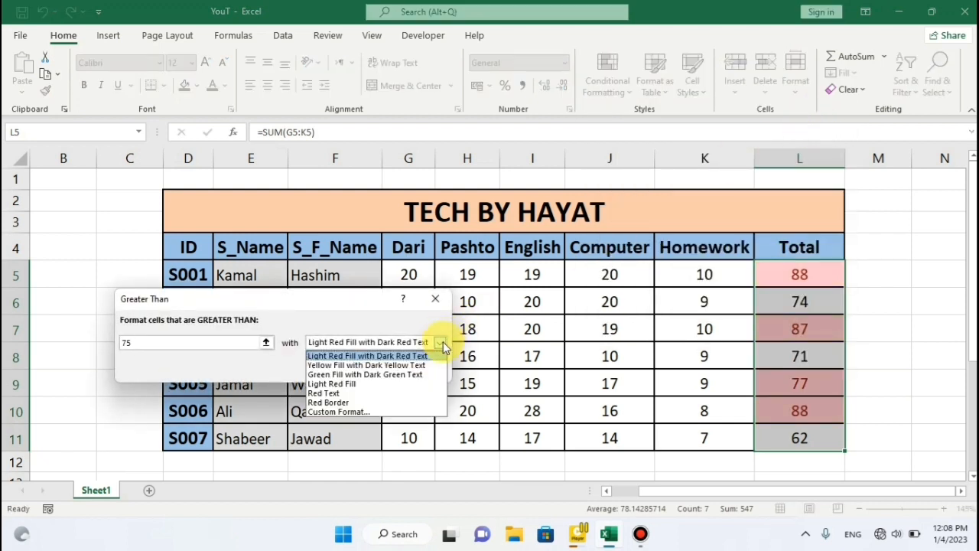
left_click(387, 357)
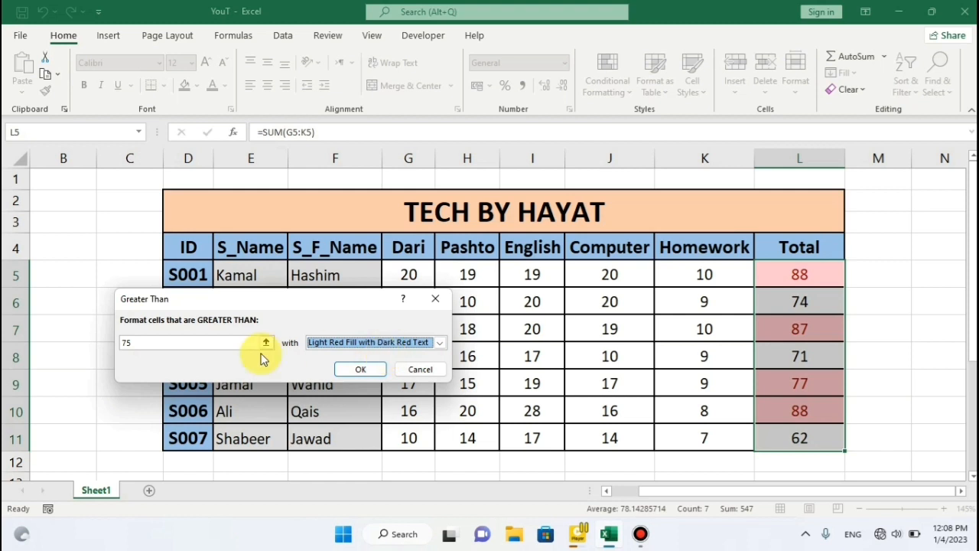
Step: Set the Greater Than rule's threshold to 84, apply it to the Total column, and check the highlighted cells
left_click(132, 342)
left_click_drag(132, 342, 111, 344)
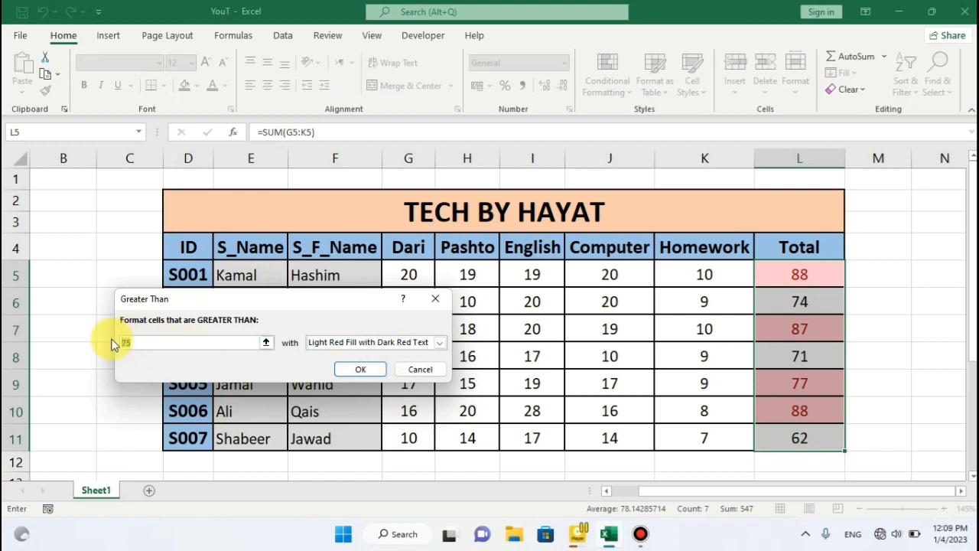
type("84")
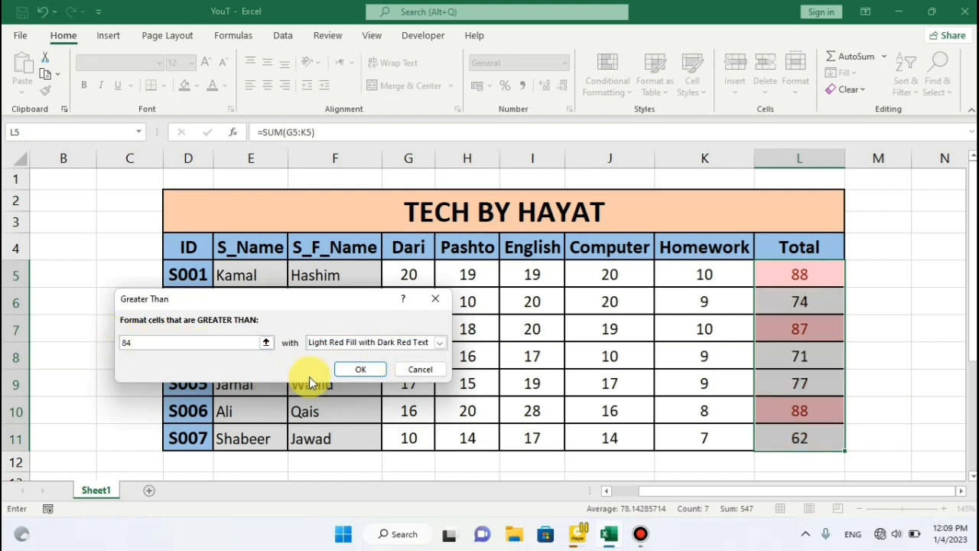
left_click(438, 343)
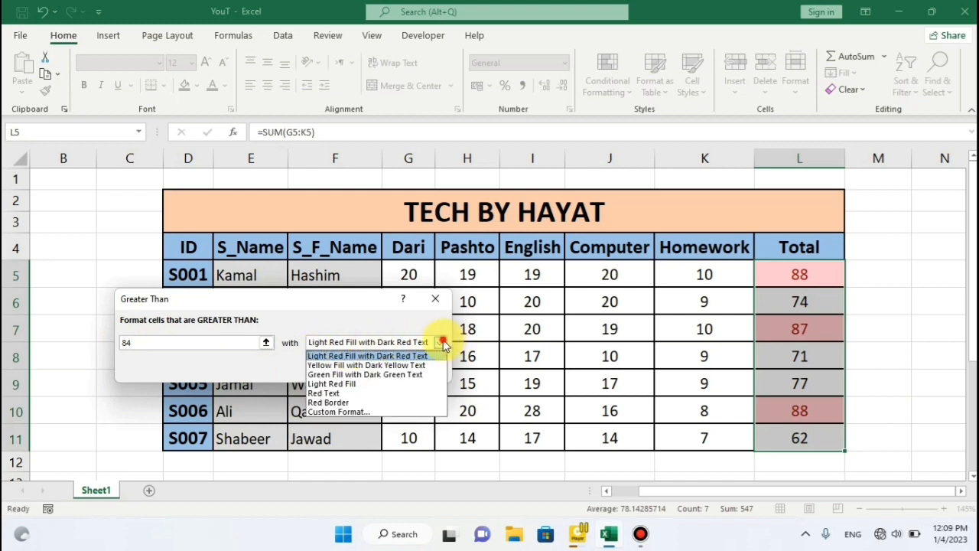
left_click(441, 341)
left_click(375, 370)
left_click(708, 356)
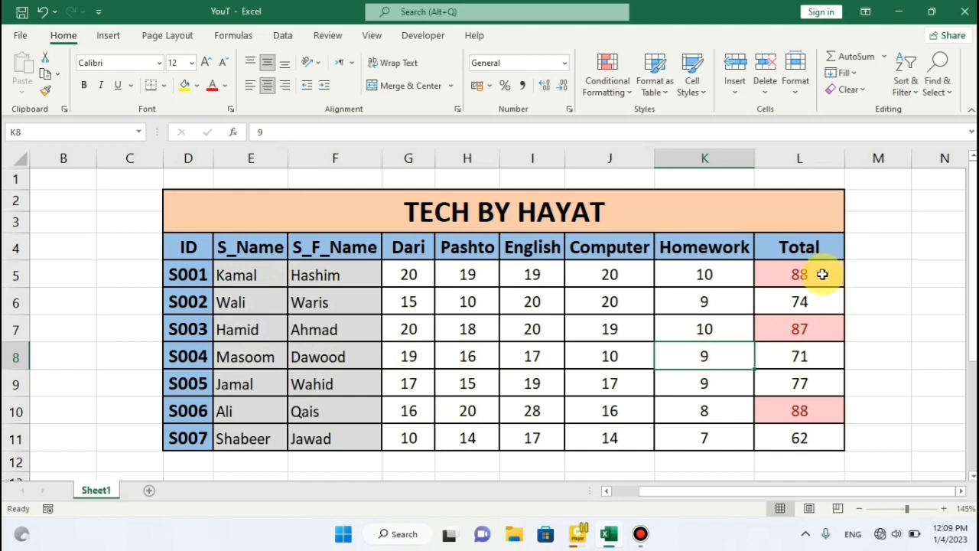
left_click(822, 274)
left_click(815, 329)
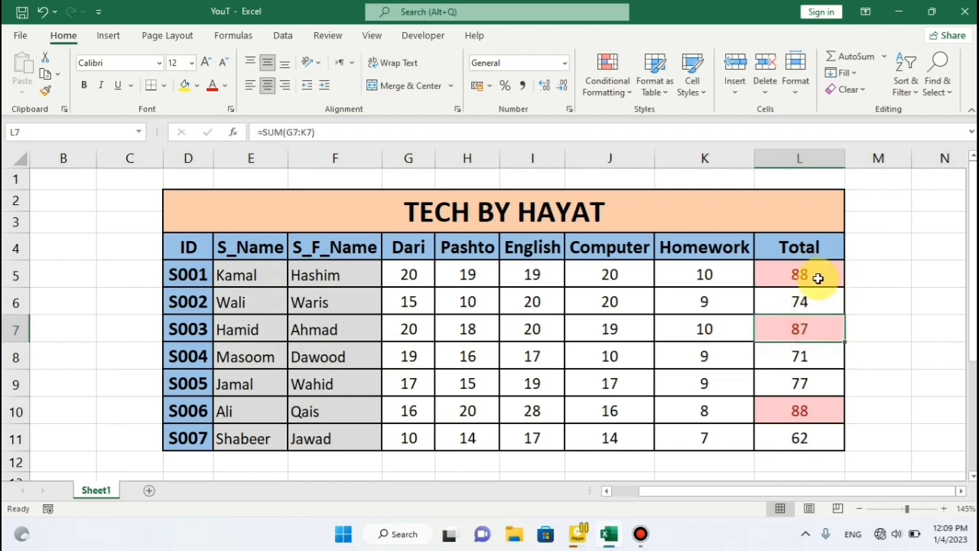
Step: Add a Greater Than rule to L5:L11 that marks Total values above 85 with a Red Border
left_click_drag(826, 270, 800, 433)
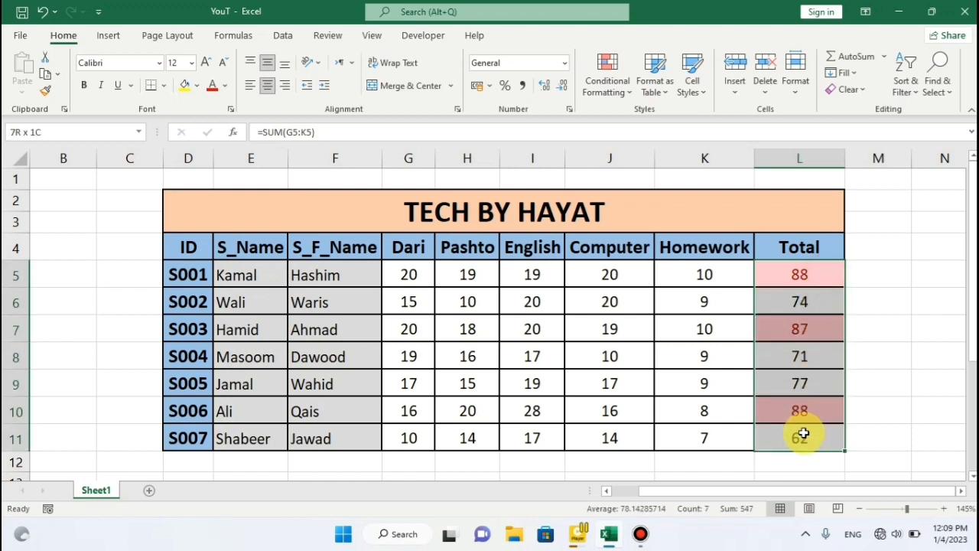
left_click(633, 100)
mouse_move(673, 121)
left_click(748, 122)
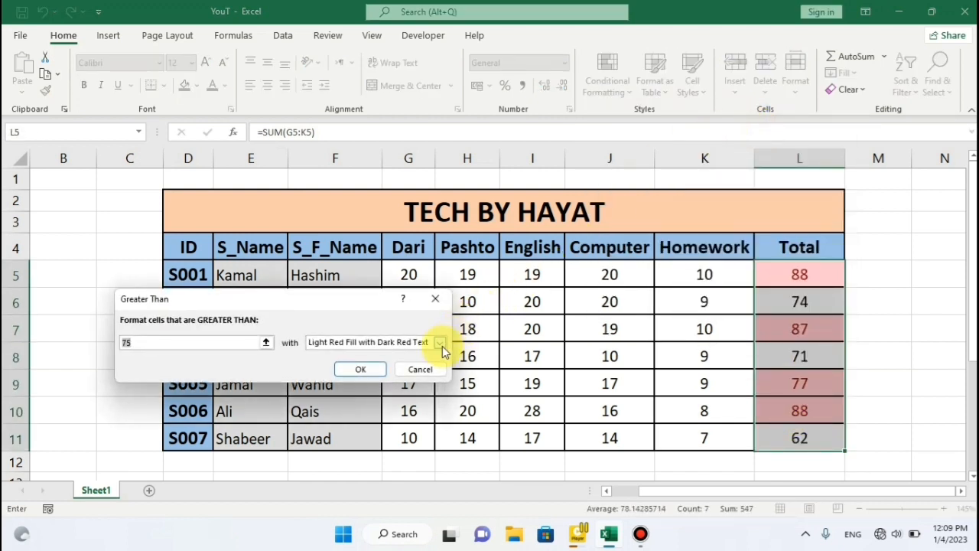
type("85")
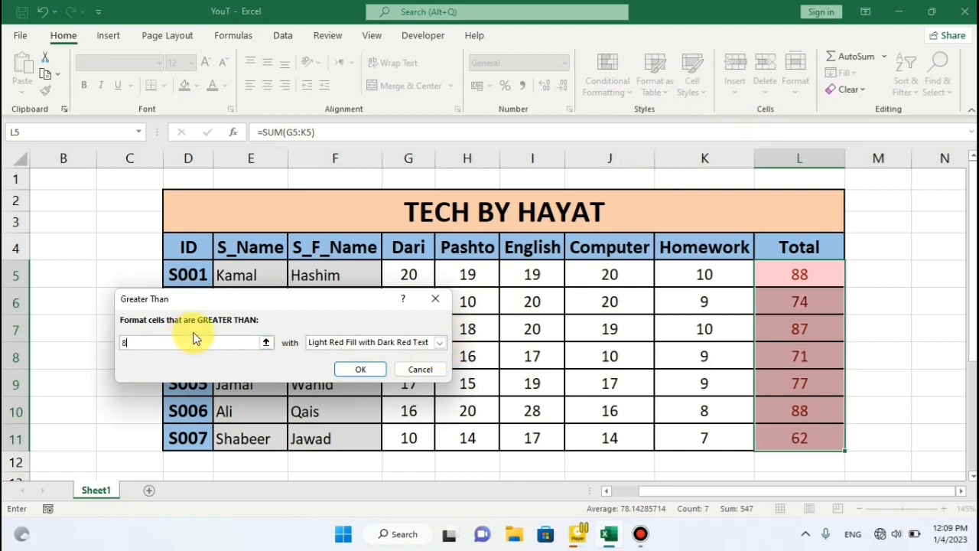
left_click(439, 344)
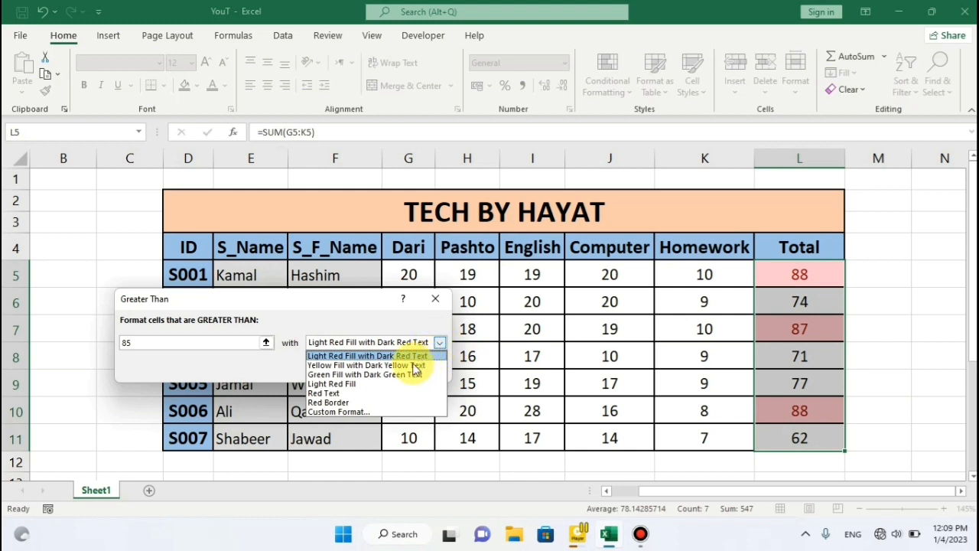
left_click(344, 403)
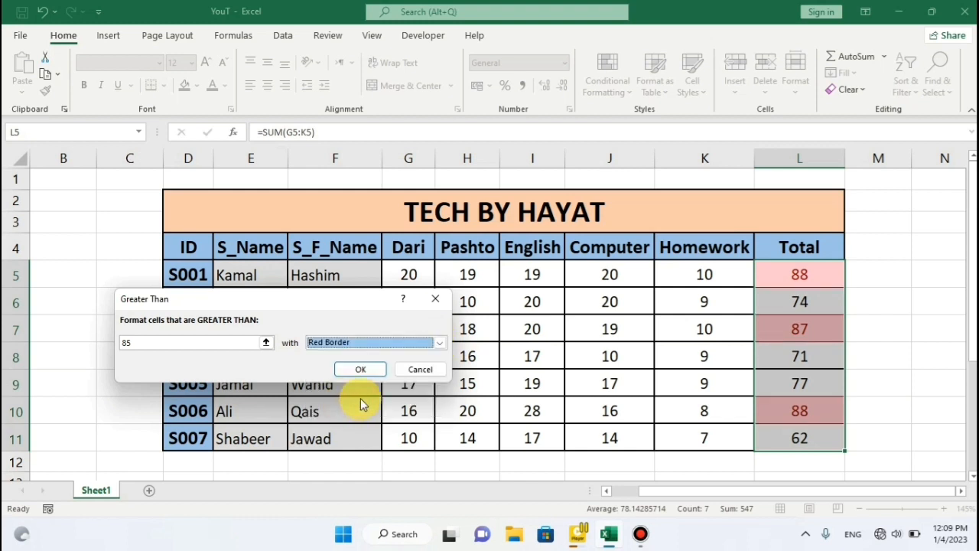
left_click(360, 368)
left_click(718, 356)
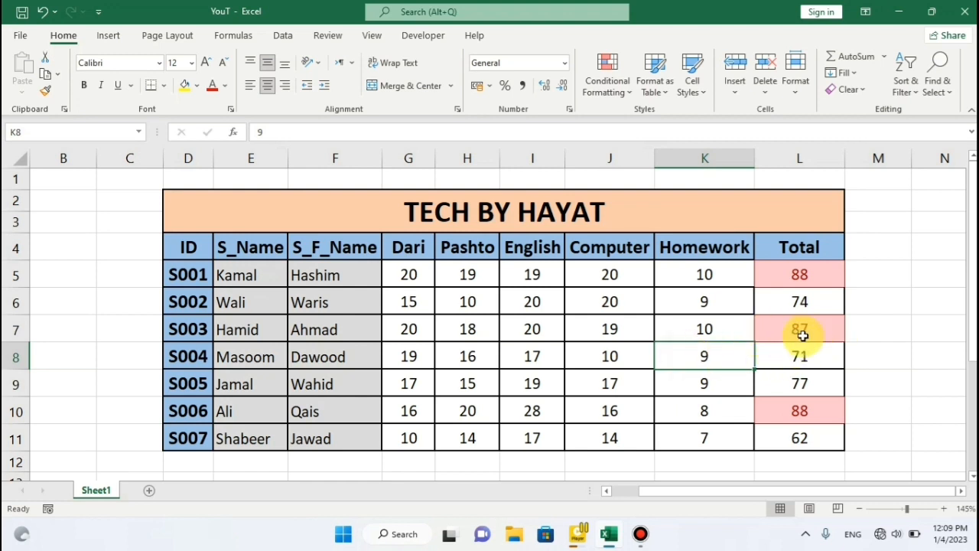
Step: Undo the Greater Than highlighting on the Total values in L5:L11
left_click(925, 509)
left_click_drag(842, 494, 889, 494)
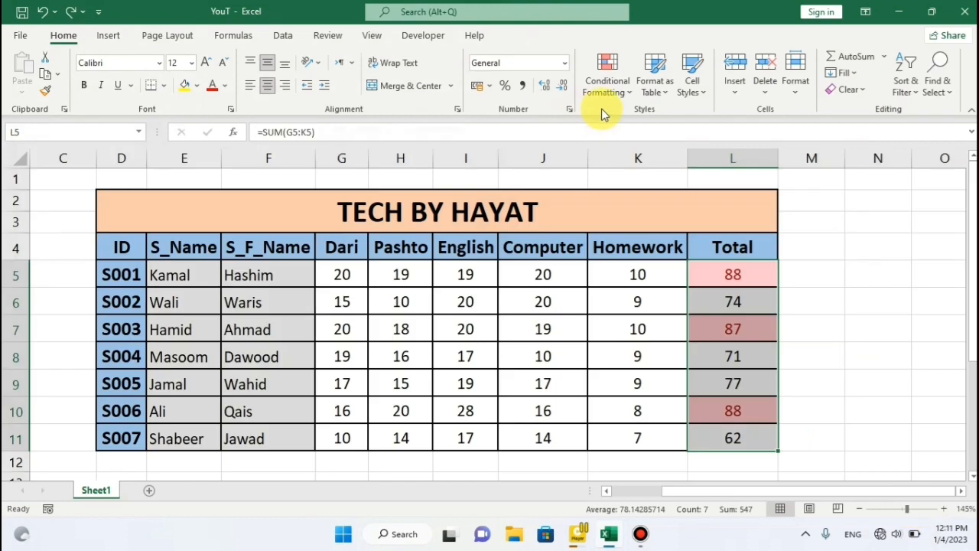
left_click(626, 89)
mouse_move(660, 123)
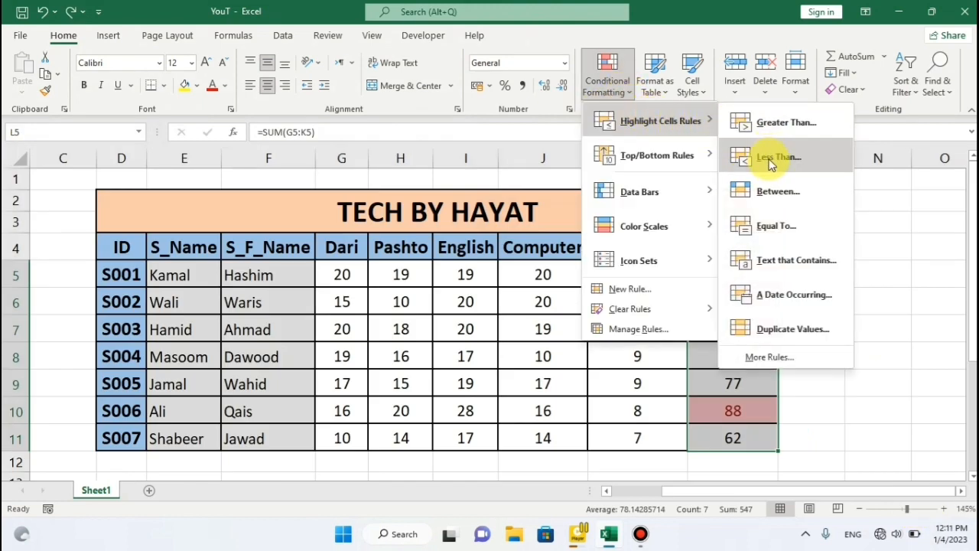
left_click(563, 281)
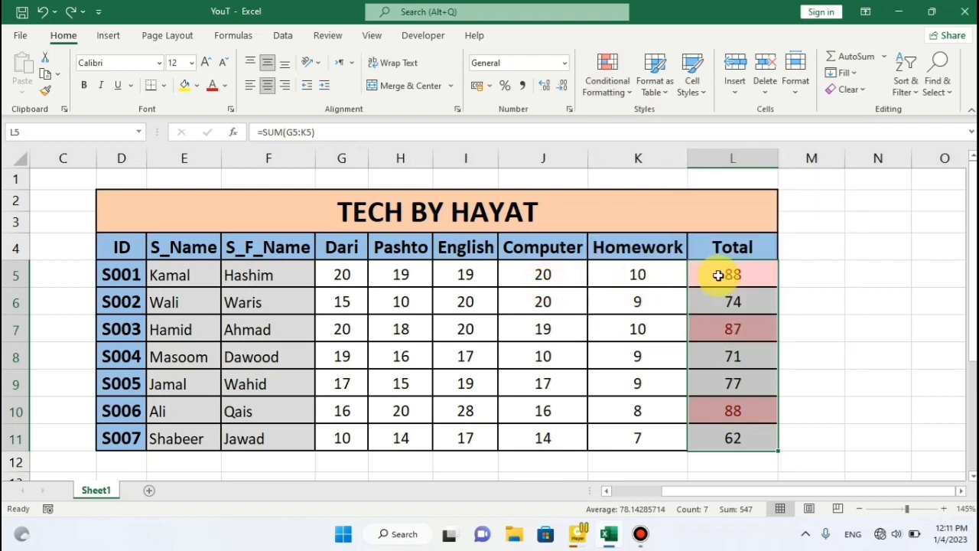
key("ctrl+z")
key("ctrl+z")
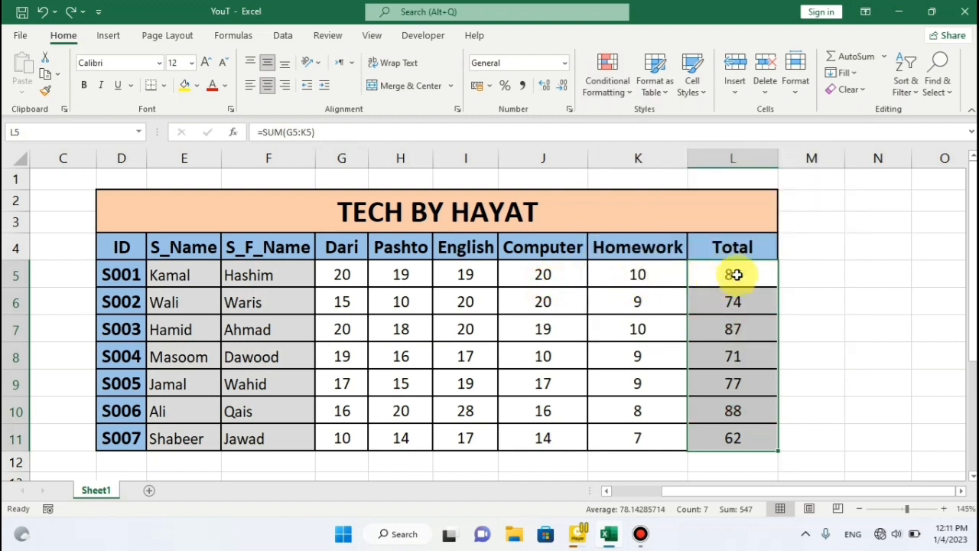
Step: Add a Less Than rule to L5:L11 that marks Total values below 85 in Yellow Fill with Dark Yellow Text
left_click_drag(763, 272, 748, 435)
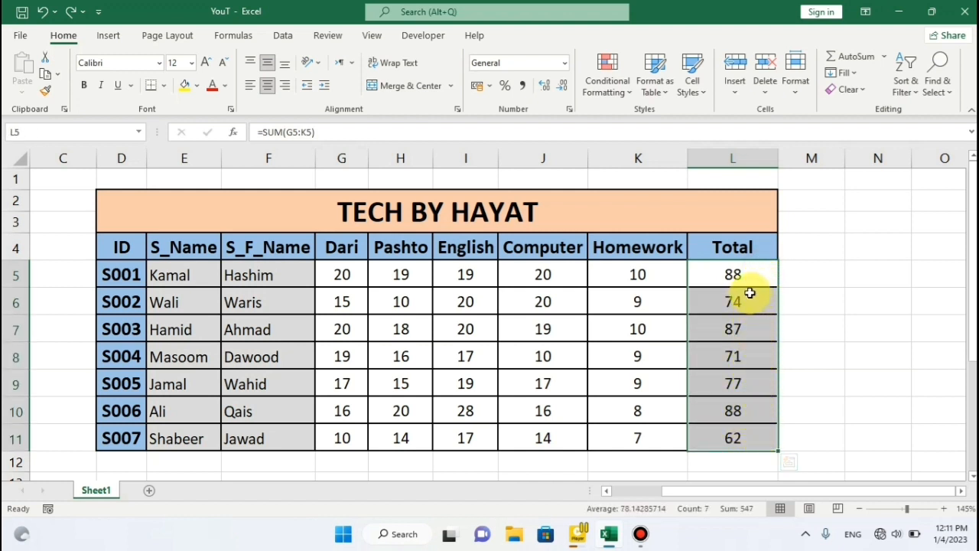
left_click(632, 94)
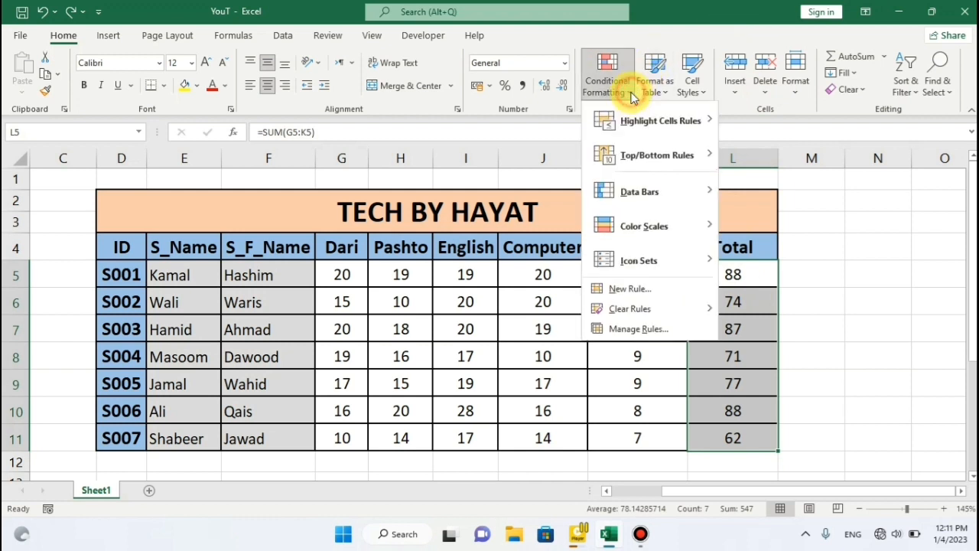
mouse_move(688, 118)
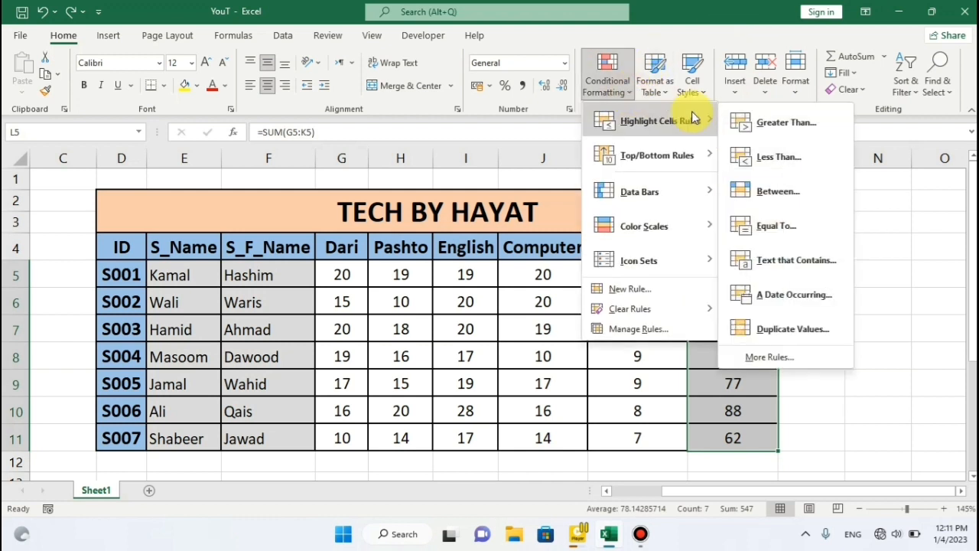
left_click(771, 158)
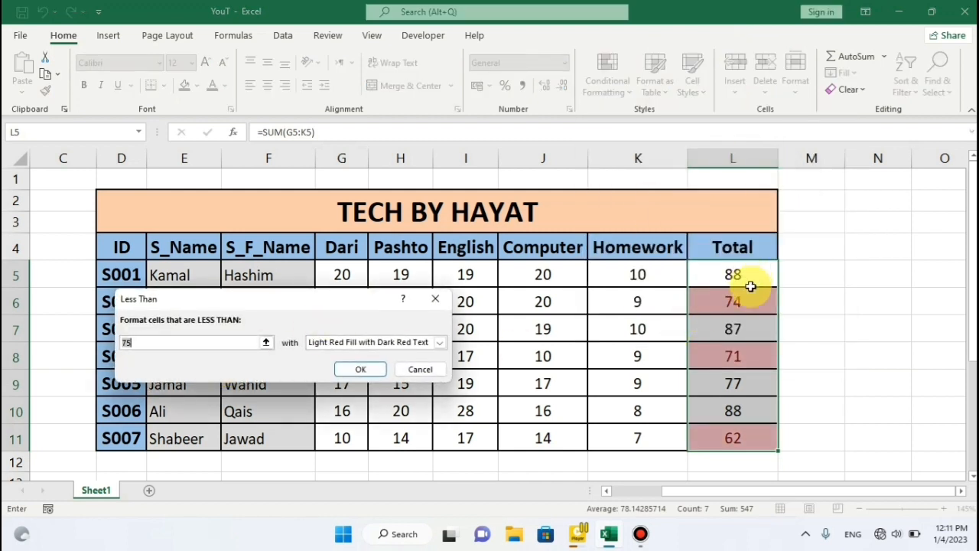
type("85")
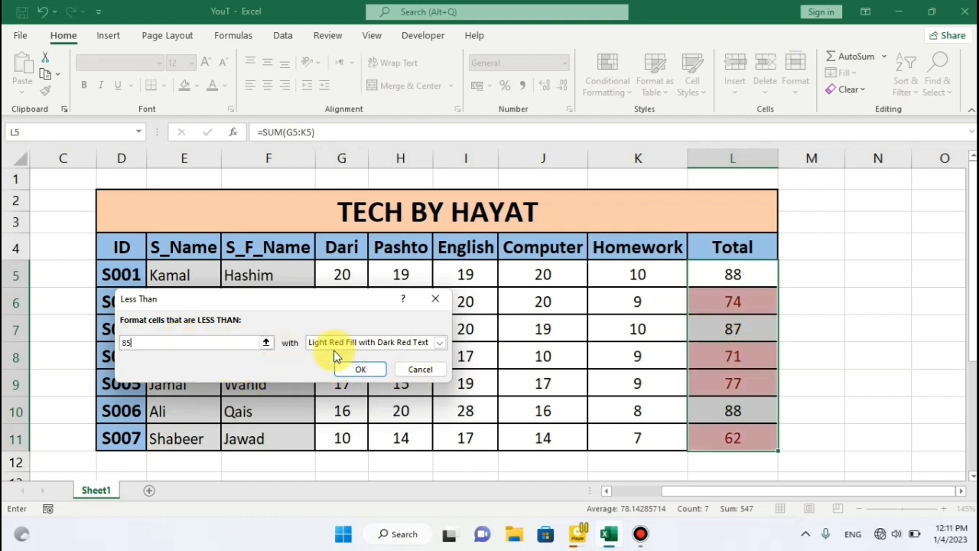
left_click(440, 345)
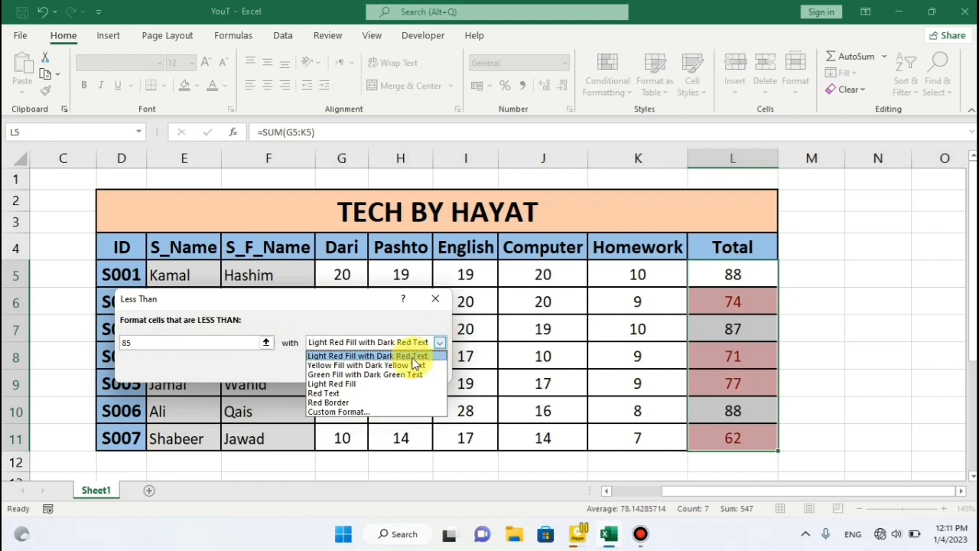
left_click(386, 367)
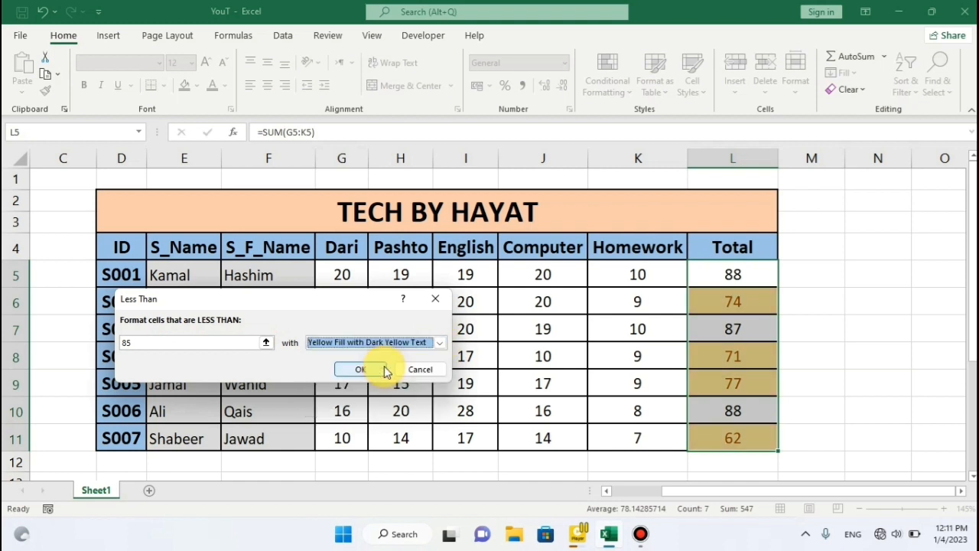
left_click(376, 370)
left_click(642, 344)
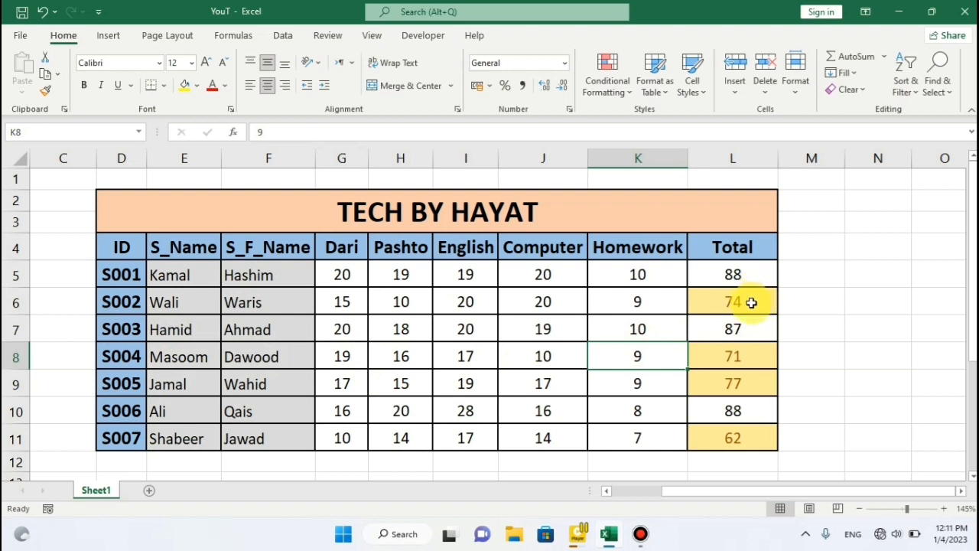
Step: Check the highlighted cells in the Total column and undo the Less Than formatting
left_click_drag(759, 303, 741, 426)
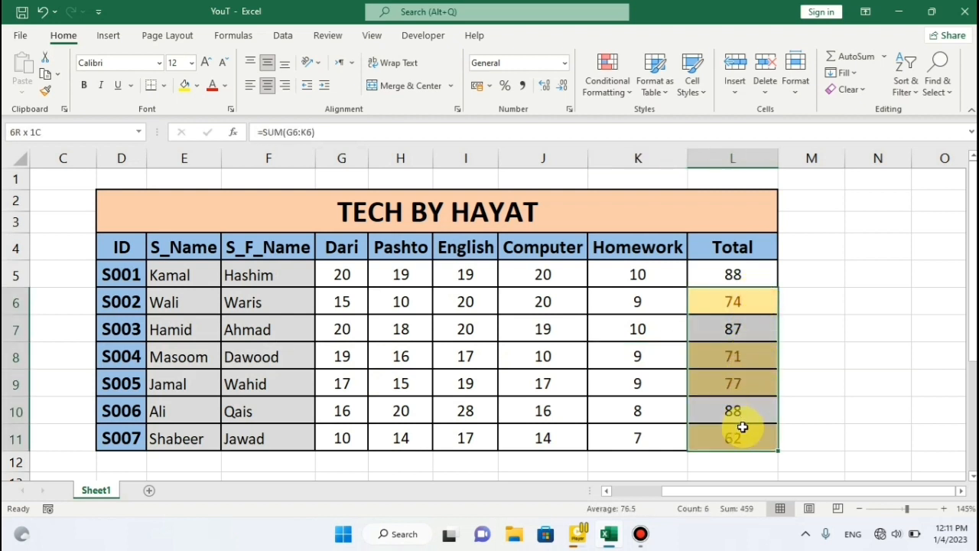
left_click(753, 433)
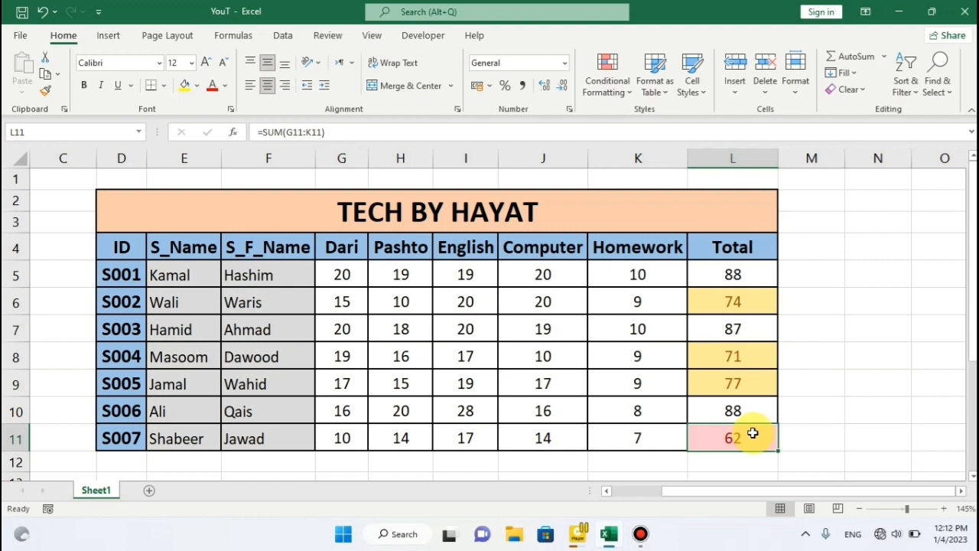
left_click(742, 380)
left_click(745, 356)
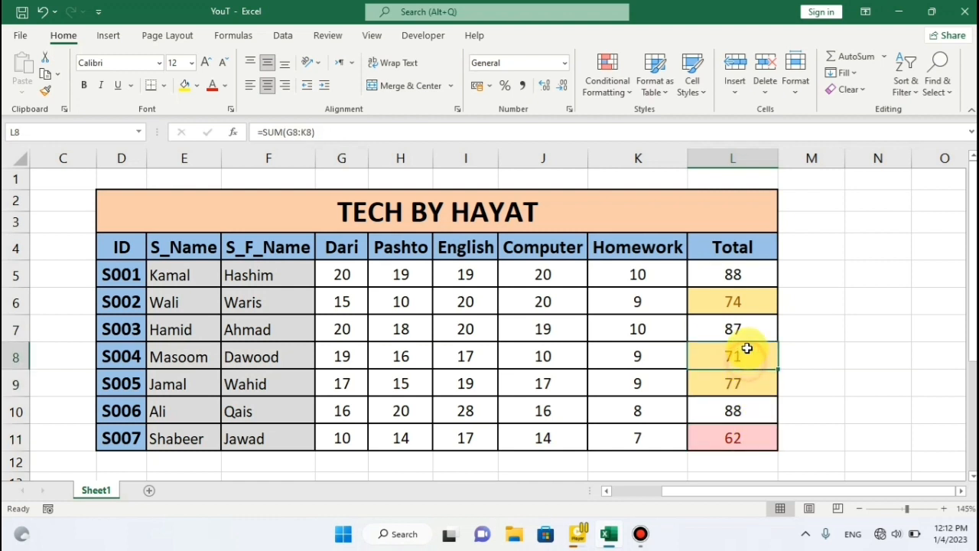
left_click(749, 300)
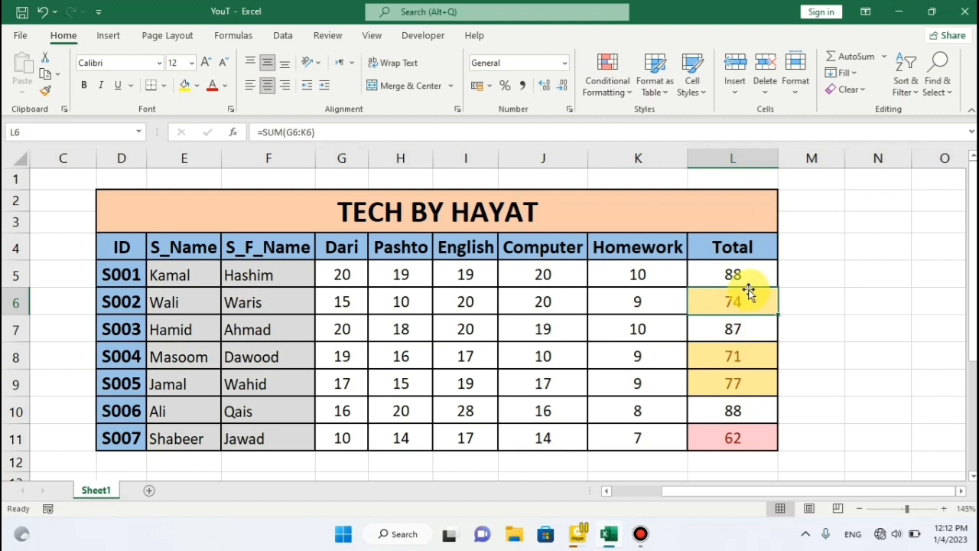
key("ctrl+z")
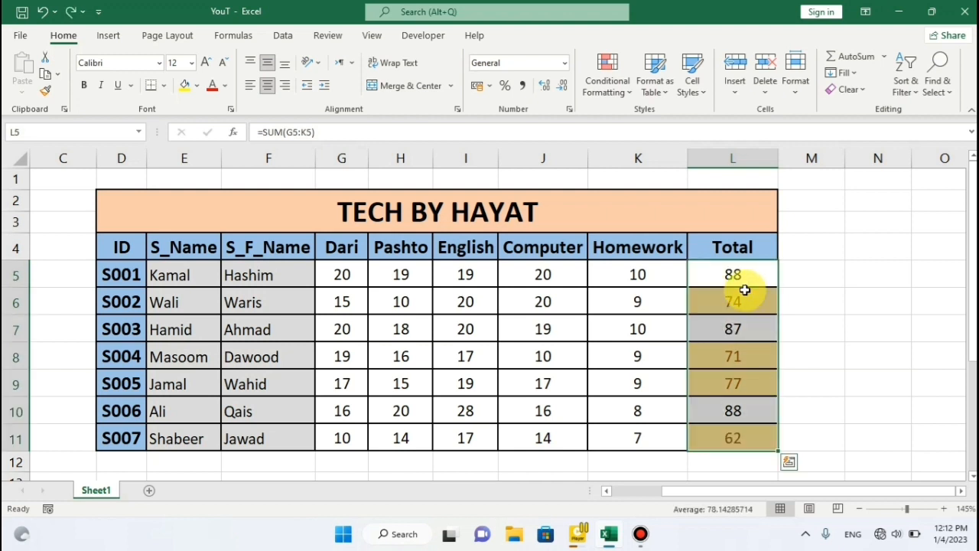
Step: Add a Less Than rule to L5:L11 that marks Total values below 75 in Light Red Fill with Dark Red Text
left_click_drag(753, 276, 734, 440)
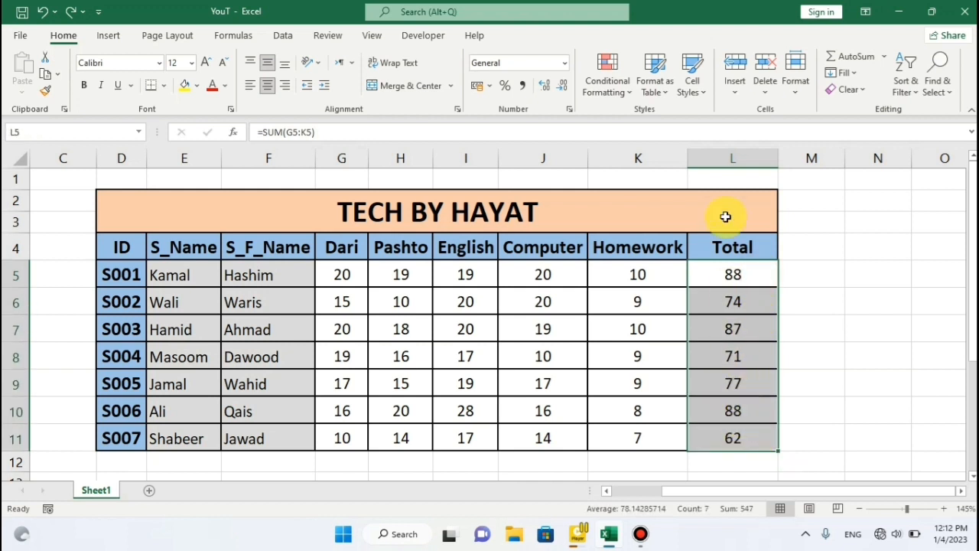
left_click(626, 85)
mouse_move(662, 116)
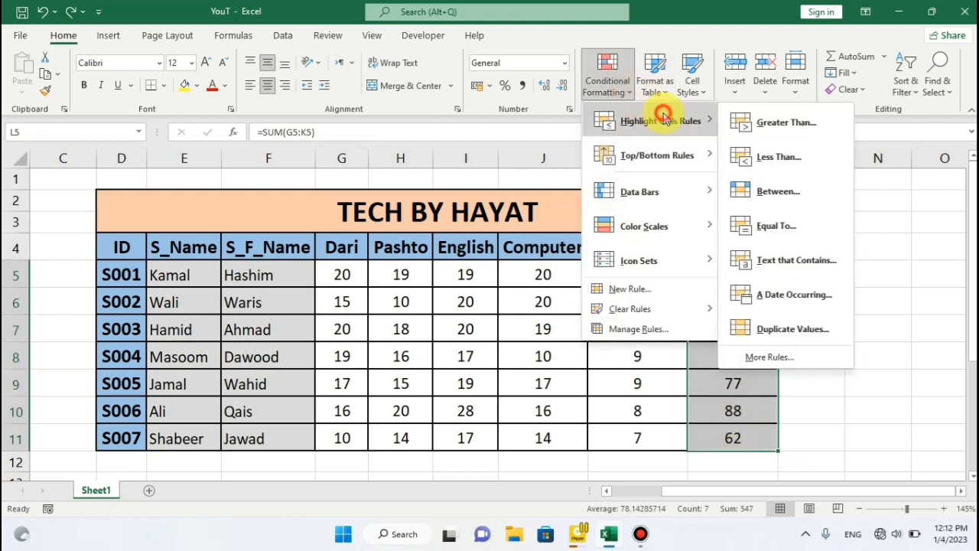
left_click(773, 157)
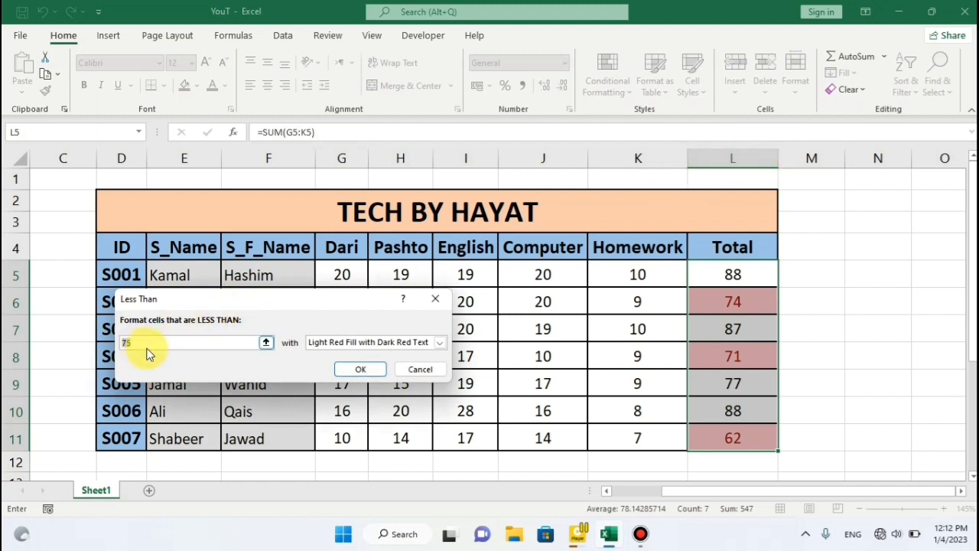
left_click(358, 371)
left_click(602, 378)
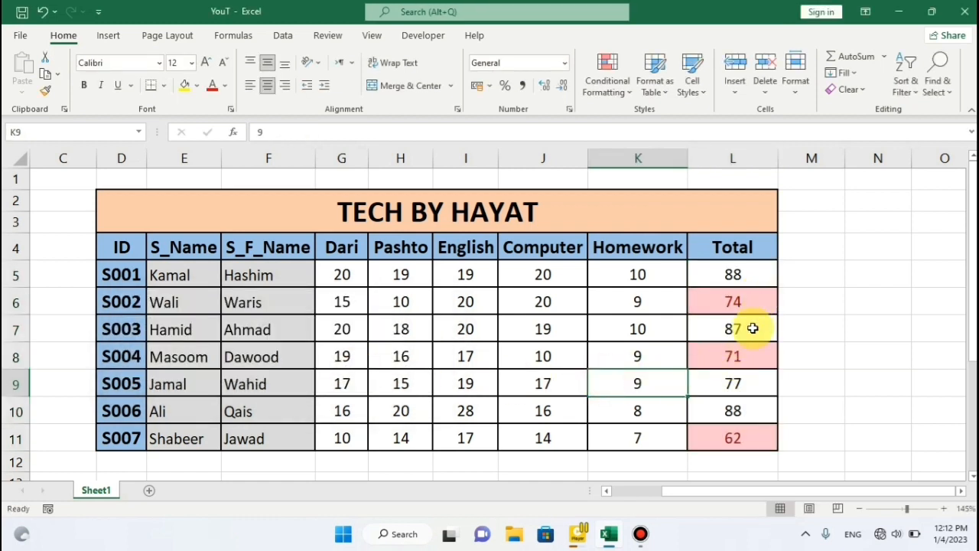
Step: Test the Less Than rule by overwriting the Total in L6 with 76 and the Total in L8 with 77
left_click_drag(762, 268, 739, 413)
left_click(753, 357)
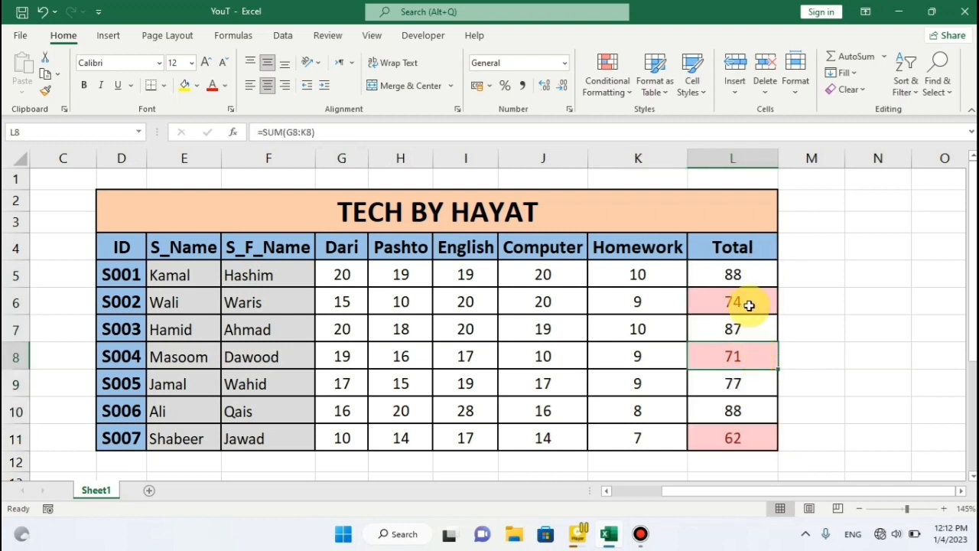
left_click(749, 305)
type("7")
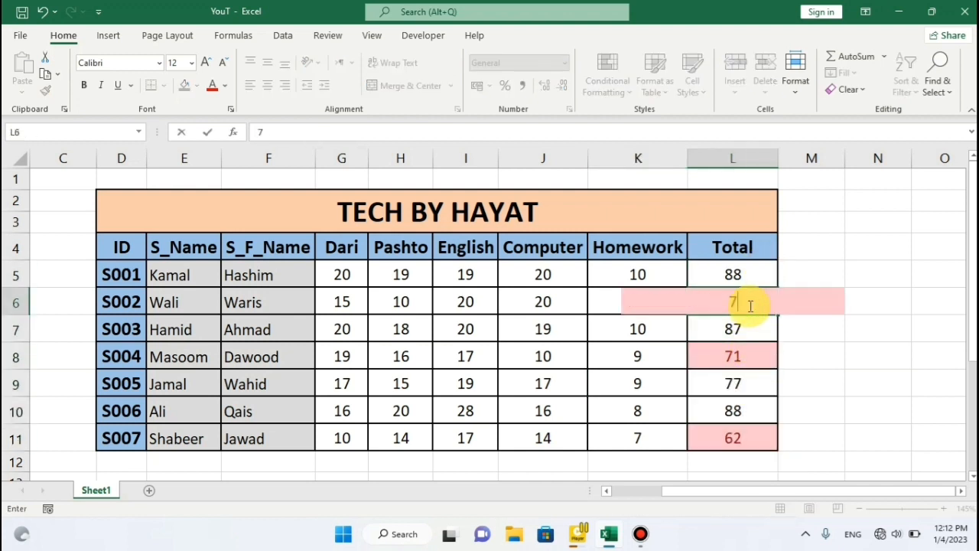
left_click(801, 361)
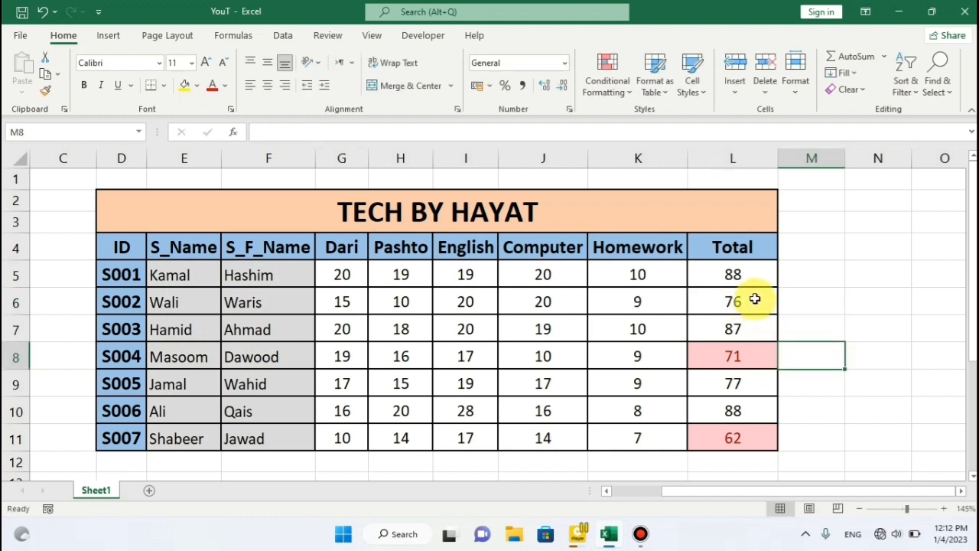
left_click(755, 354)
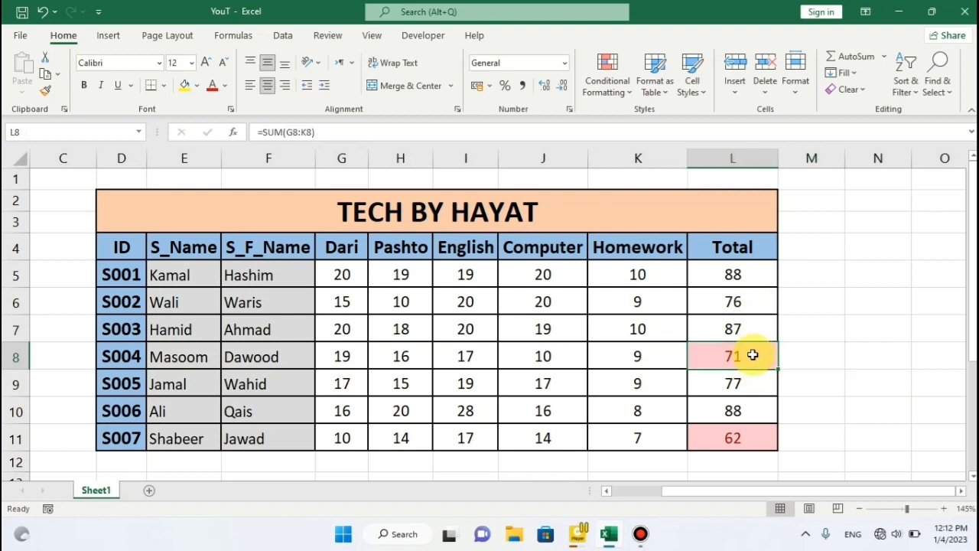
type("77")
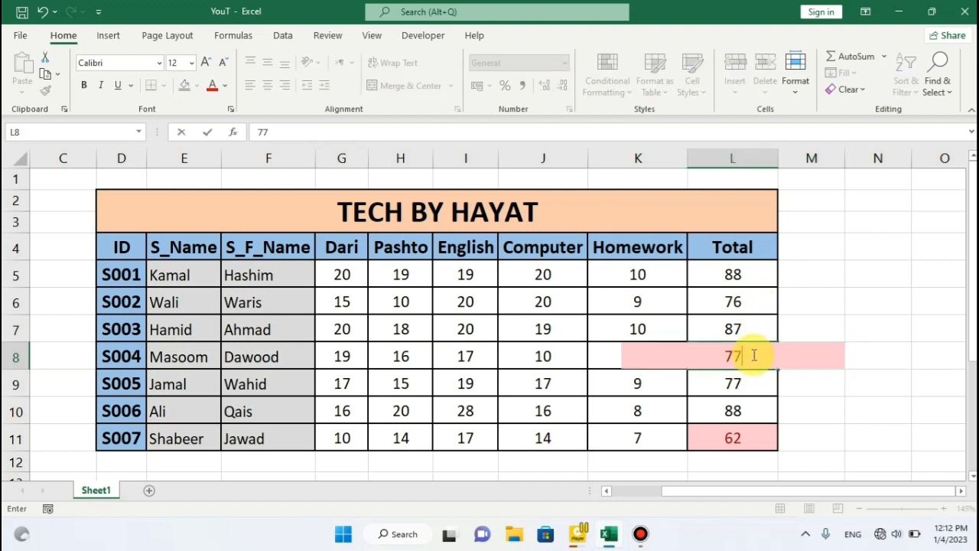
left_click(867, 304)
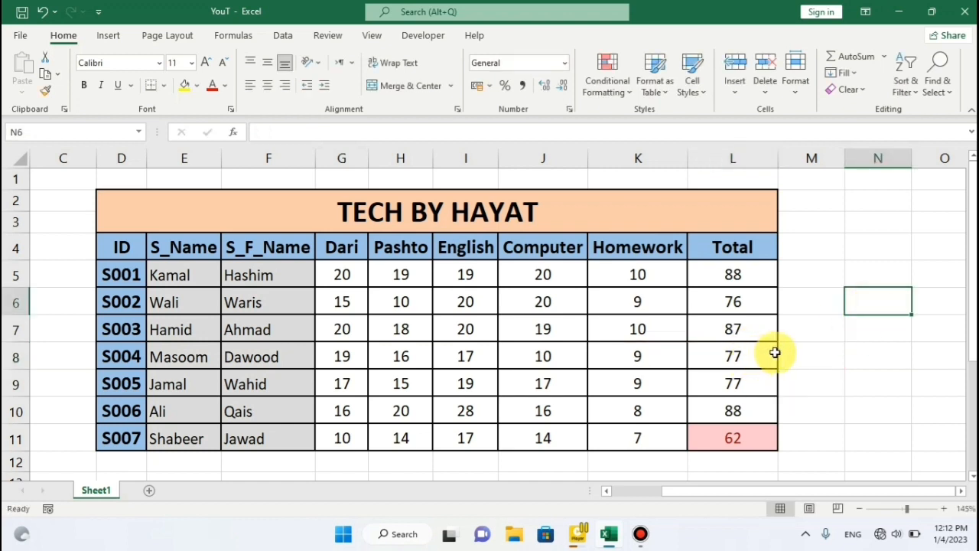
Step: Undo the test values in L8 and L6 together with the Less Than rule on the Total column
left_click(807, 341)
key("ctrl+z")
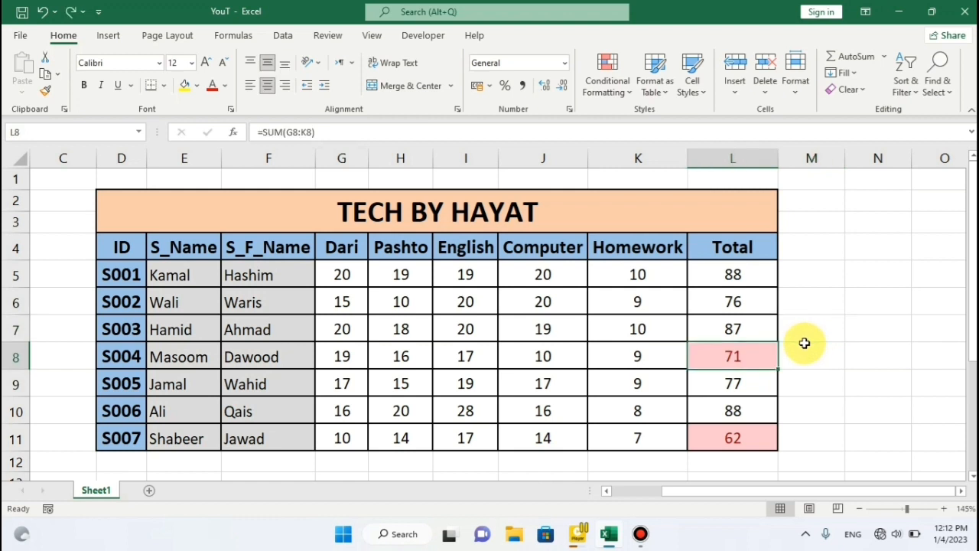
key("ctrl+z")
key("ctrl+z")
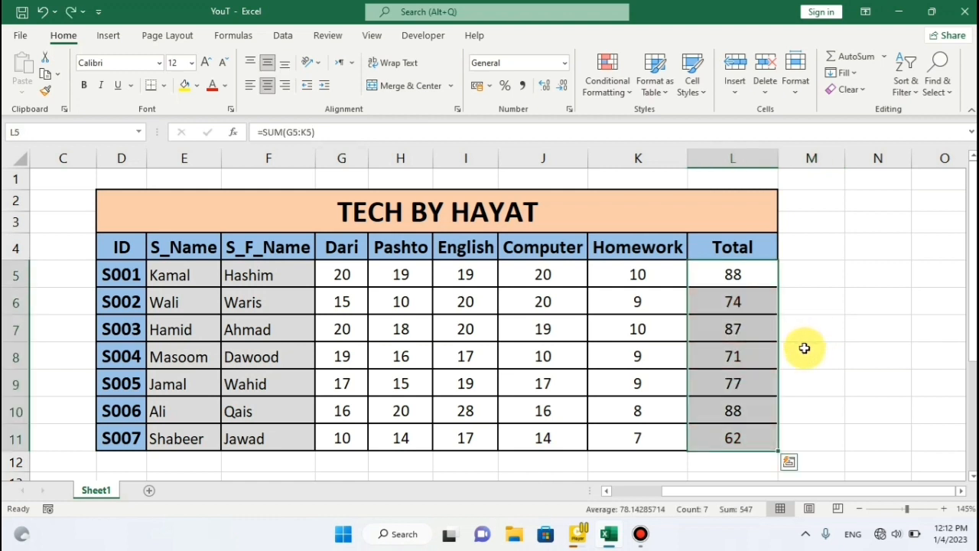
left_click(661, 325)
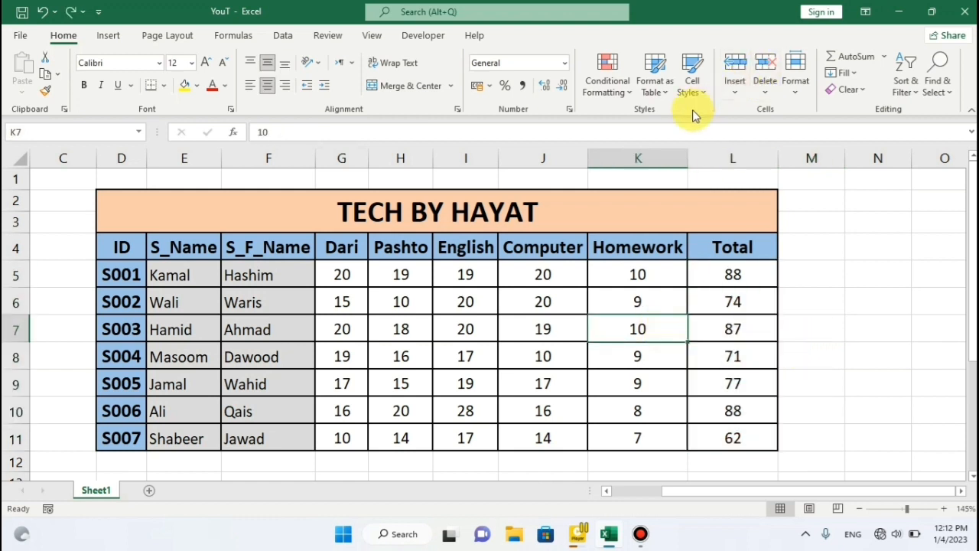
left_click(629, 93)
mouse_move(662, 121)
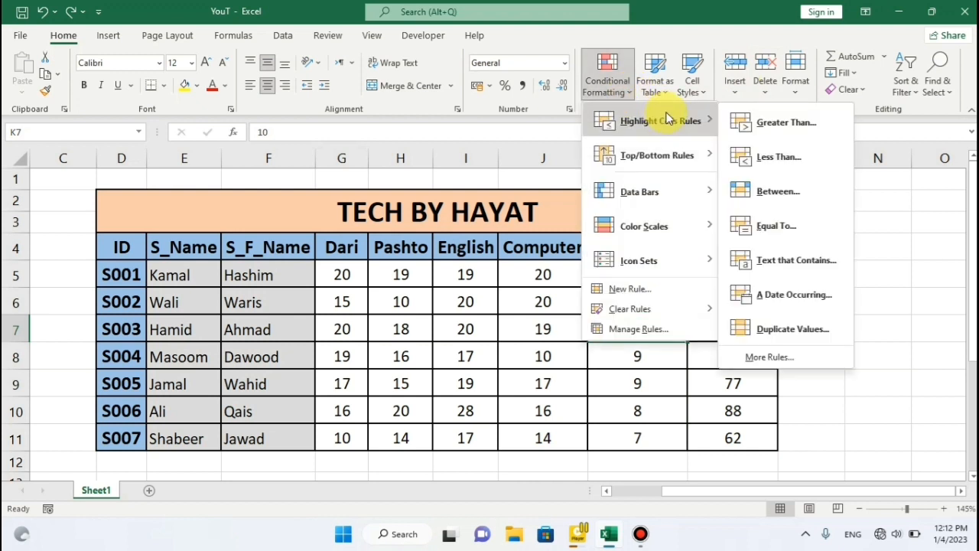
left_click(776, 191)
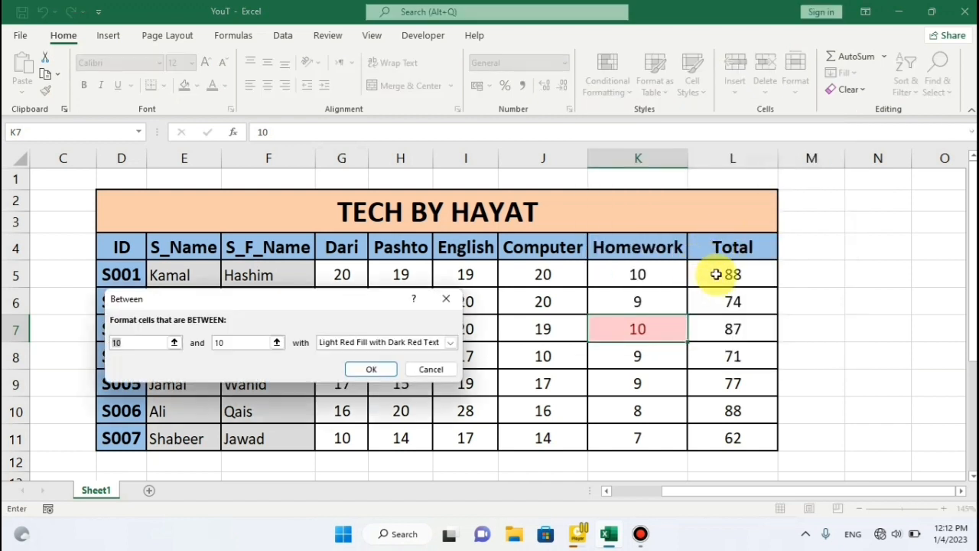
left_click(446, 299)
Step: Add a Between rule to L5:L11 that marks Total values from 75 to 80 in Light Red Fill with Dark Red Text
left_click_drag(748, 276, 733, 434)
left_click(630, 91)
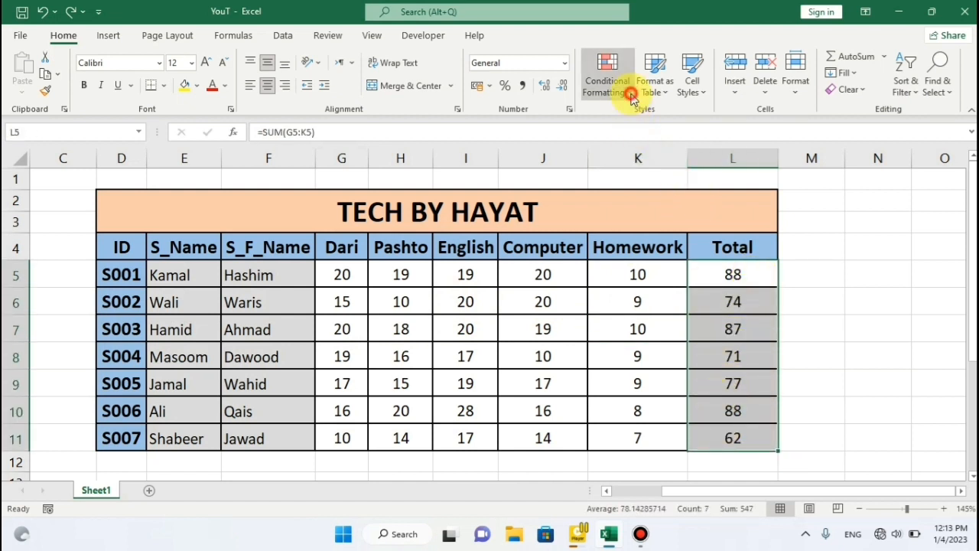
mouse_move(683, 124)
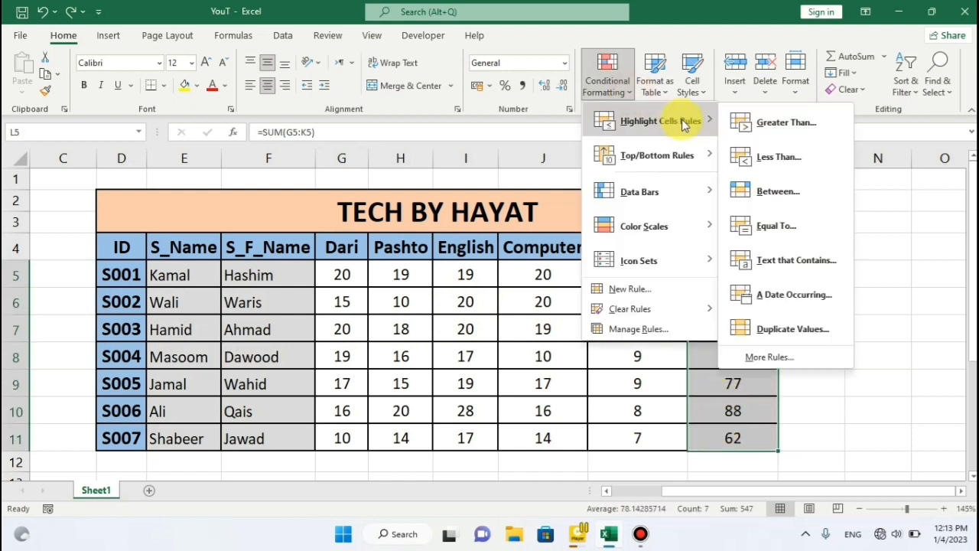
left_click(781, 187)
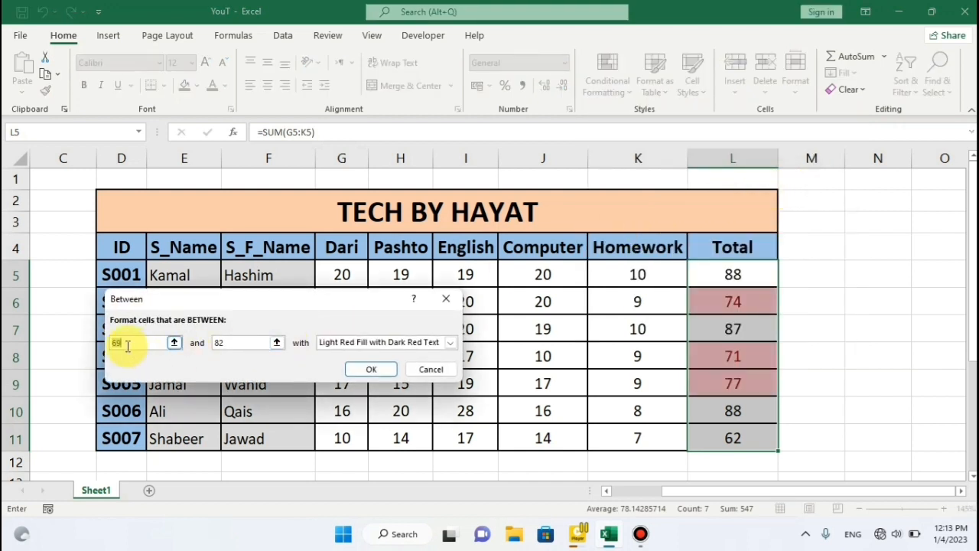
type("75")
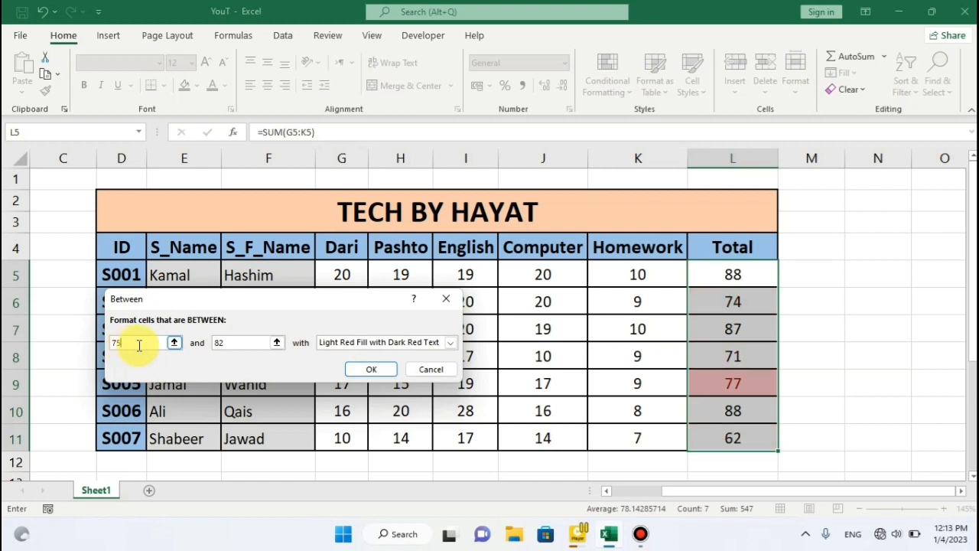
left_click_drag(241, 342, 212, 342)
type("8")
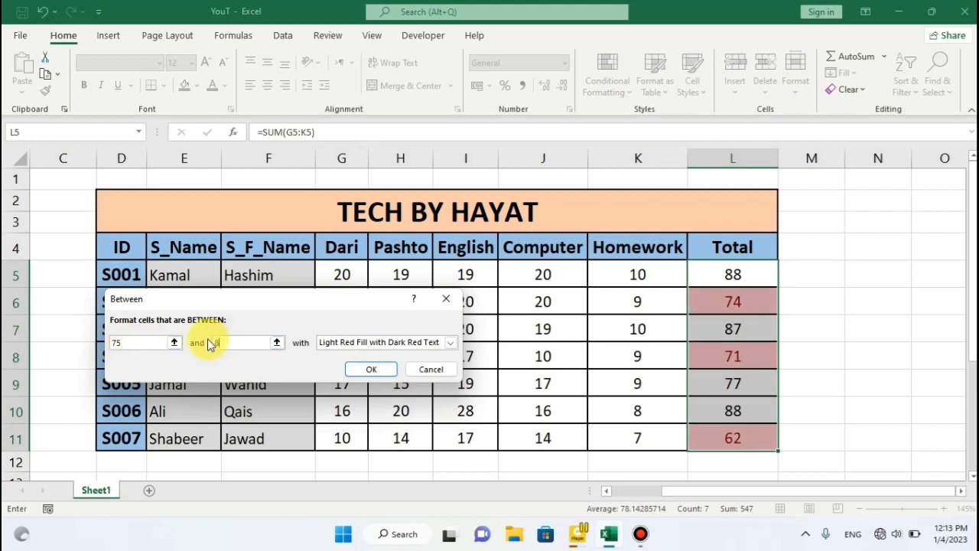
type("0")
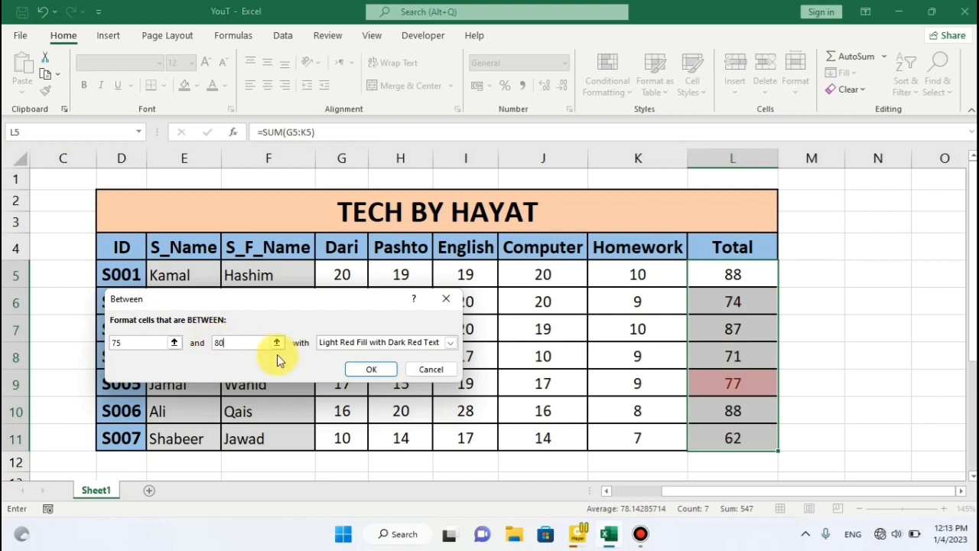
left_click(371, 371)
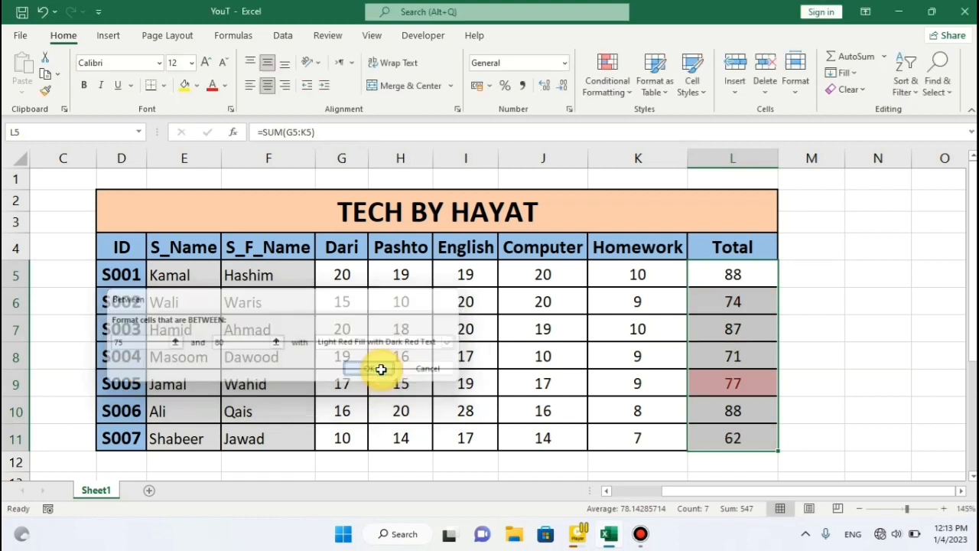
Step: Test the Between rule by overwriting the Total in L8 with 76, and undo both the test value and the rule
left_click(718, 353)
left_click(741, 381)
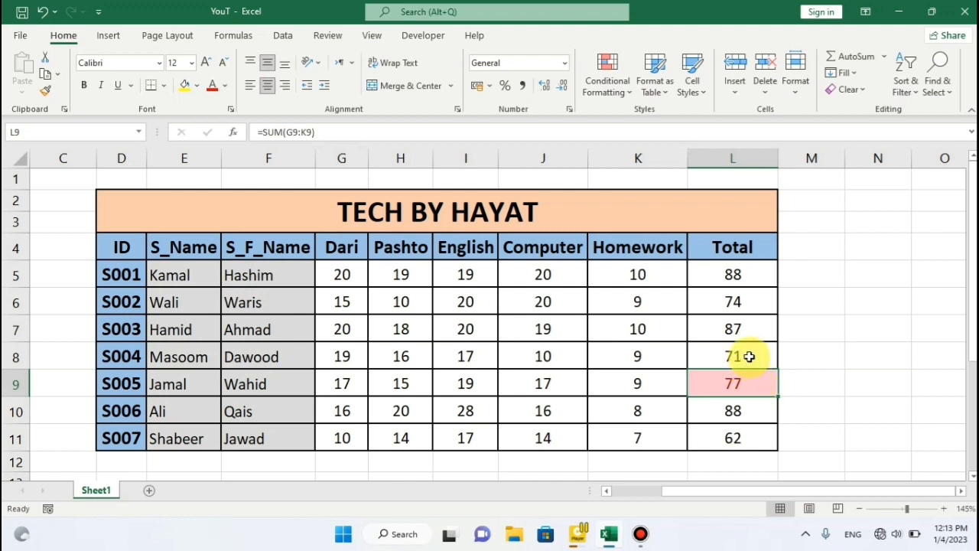
left_click(749, 357)
type("7")
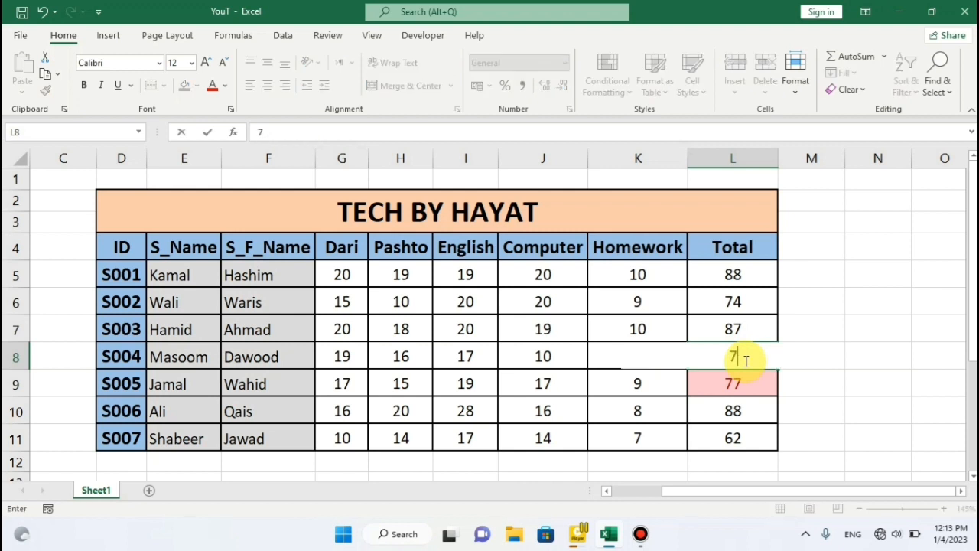
left_click(750, 406)
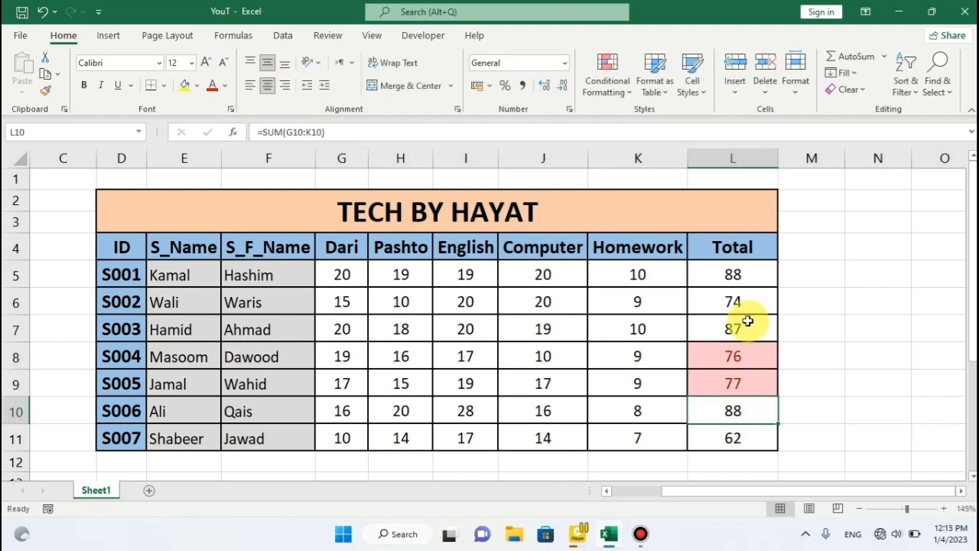
key("ctrl+z")
key("ctrl+z")
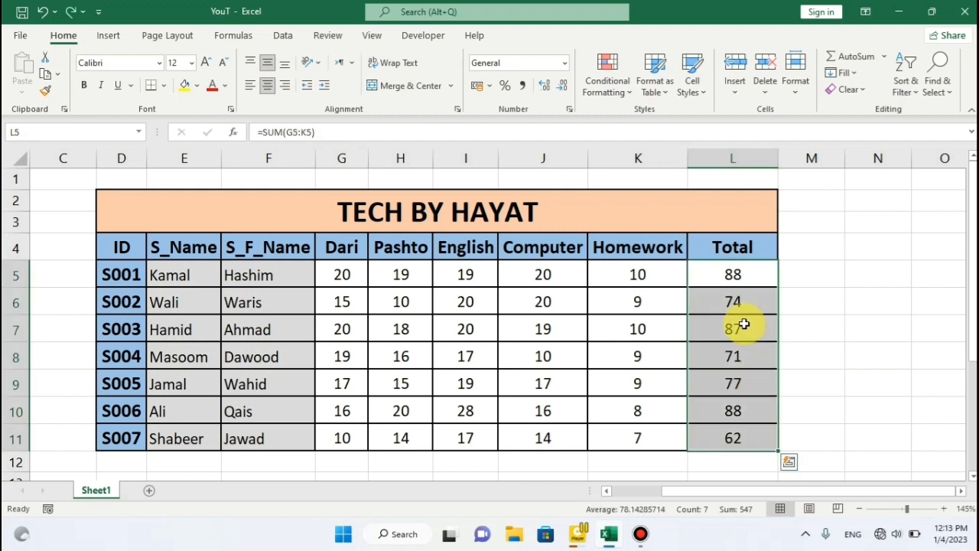
left_click(628, 95)
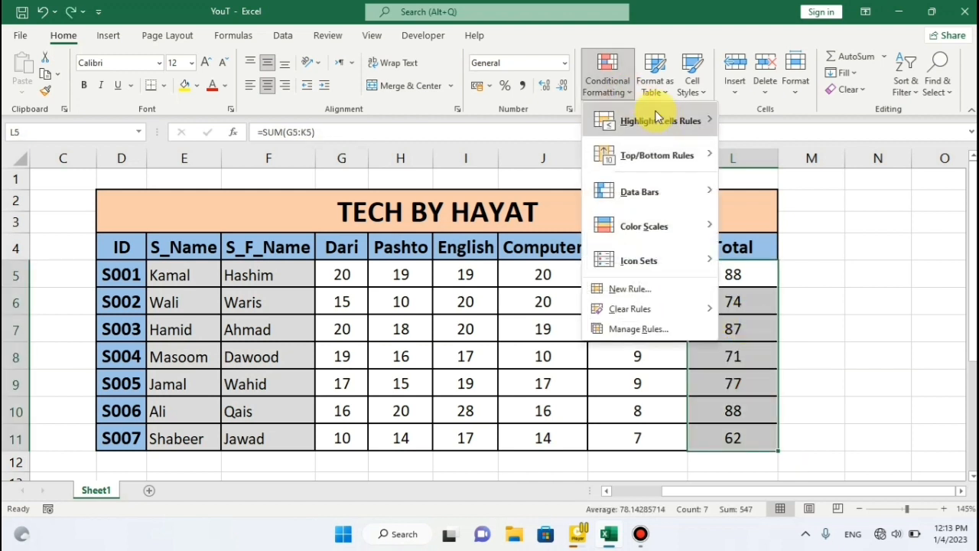
mouse_move(664, 122)
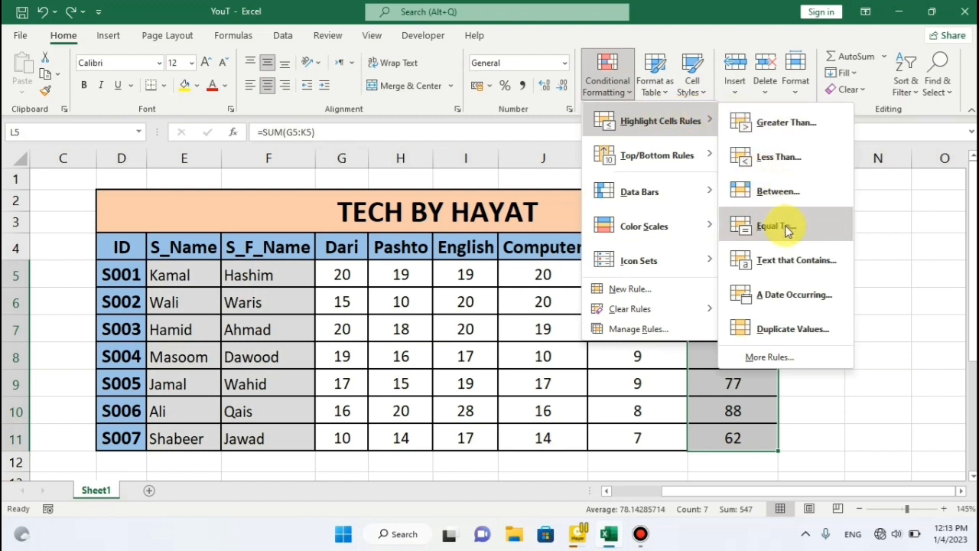
key("Escape")
key("Escape")
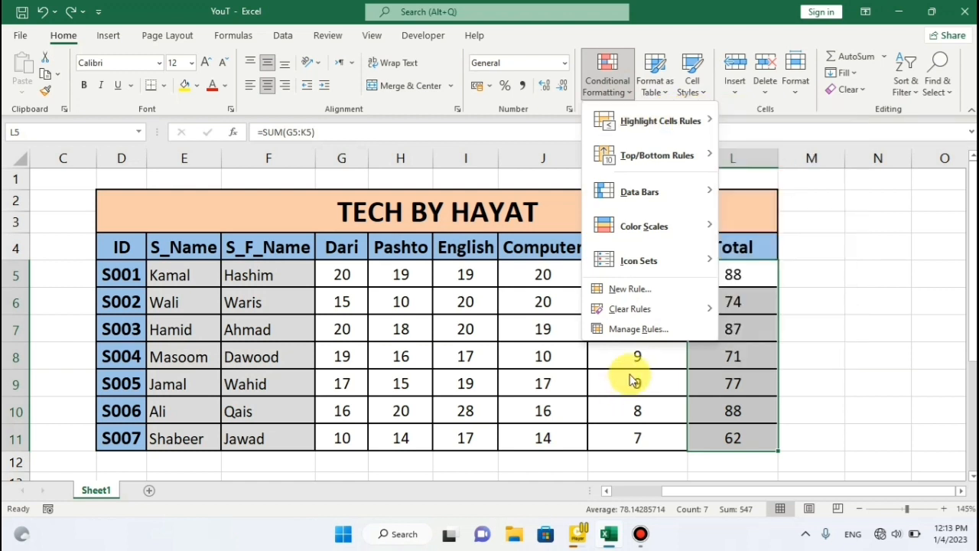
Step: Try an Equal To rule on L5:L11 that marks Total values equal to 1 in Light Red Fill with Dark Red Text
left_click_drag(735, 275, 725, 434)
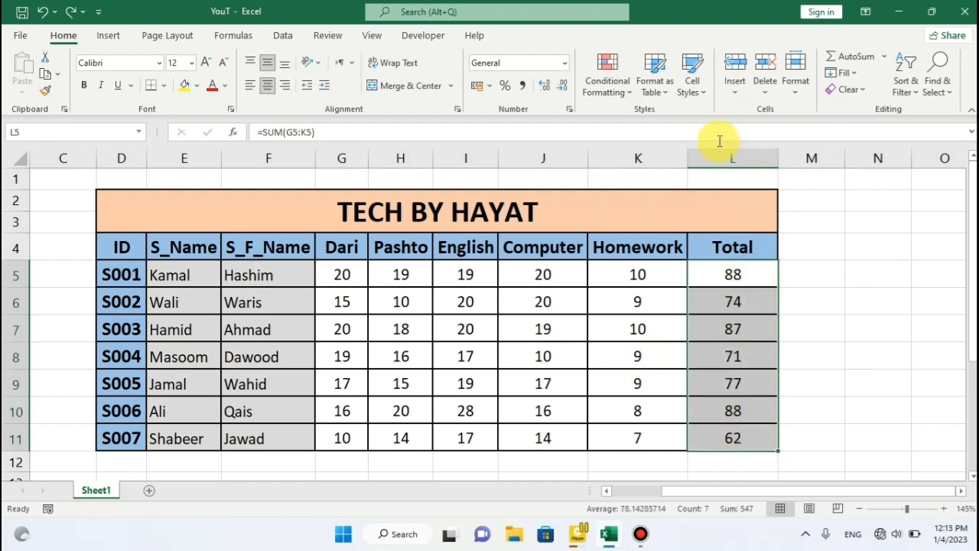
left_click(630, 93)
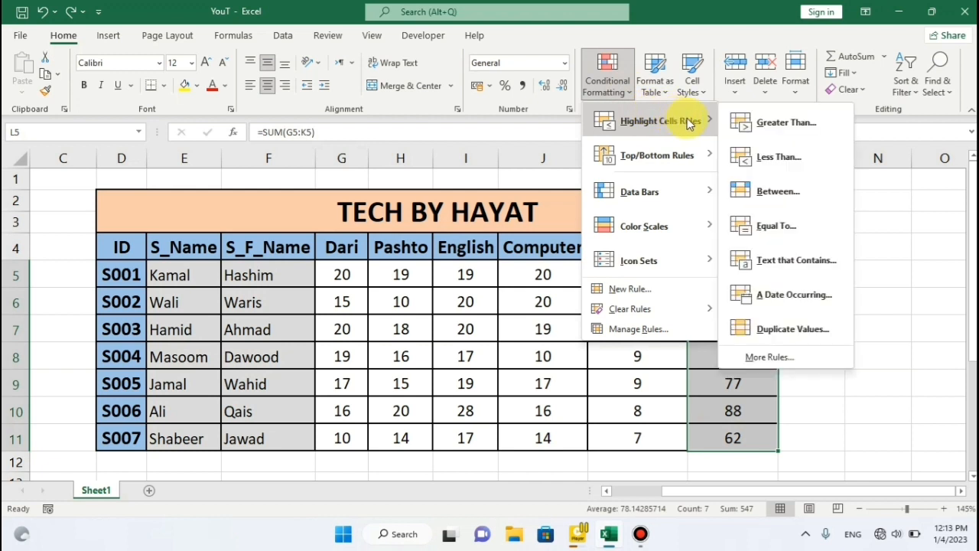
left_click(780, 227)
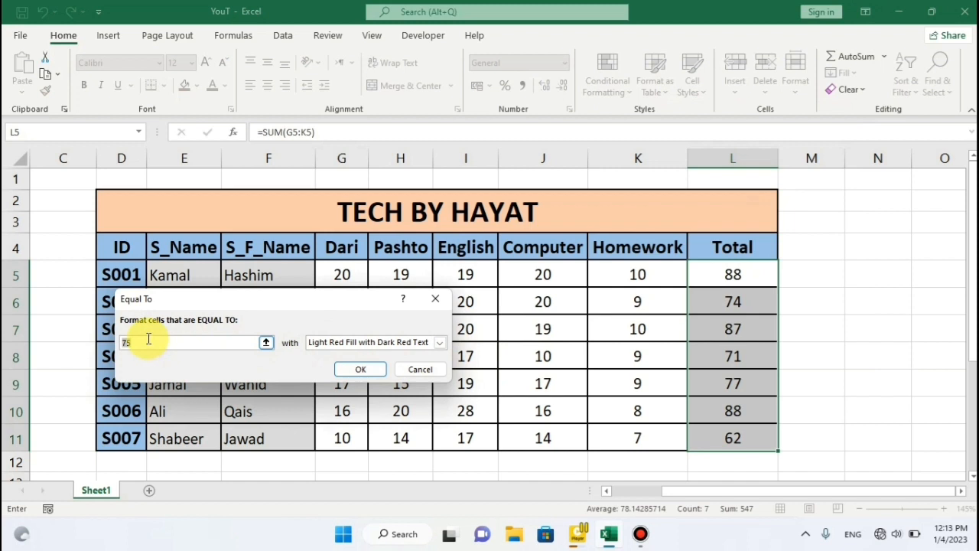
type("1")
left_click(360, 369)
Step: Add an Equal To rule to L5:L11 that marks the Total value 74 in Light Red Fill with Dark Red Text
left_click_drag(759, 276, 733, 438)
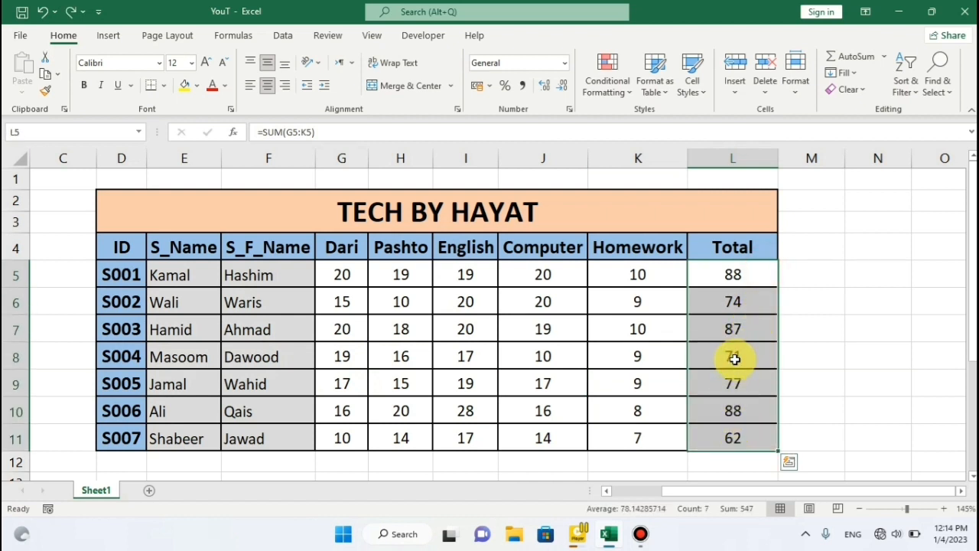
left_click(627, 91)
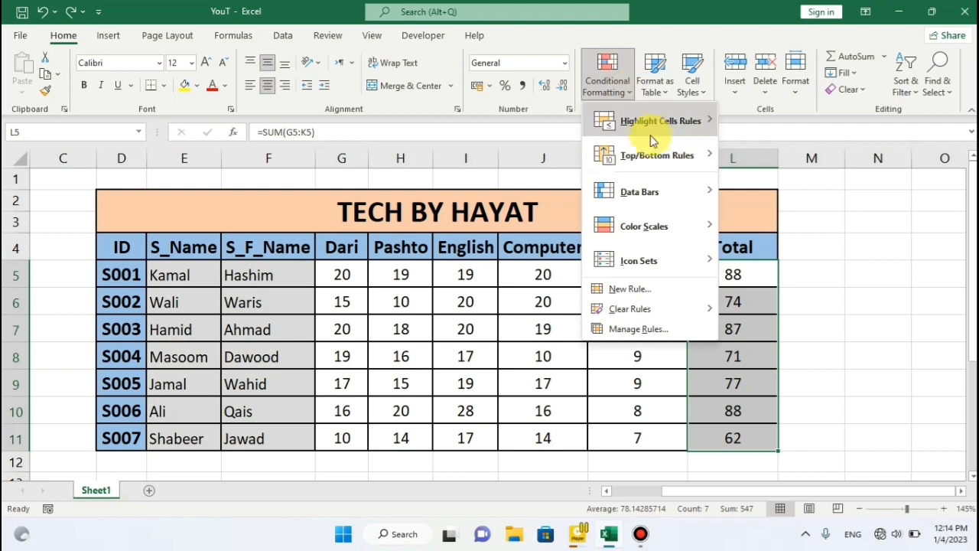
left_click(777, 225)
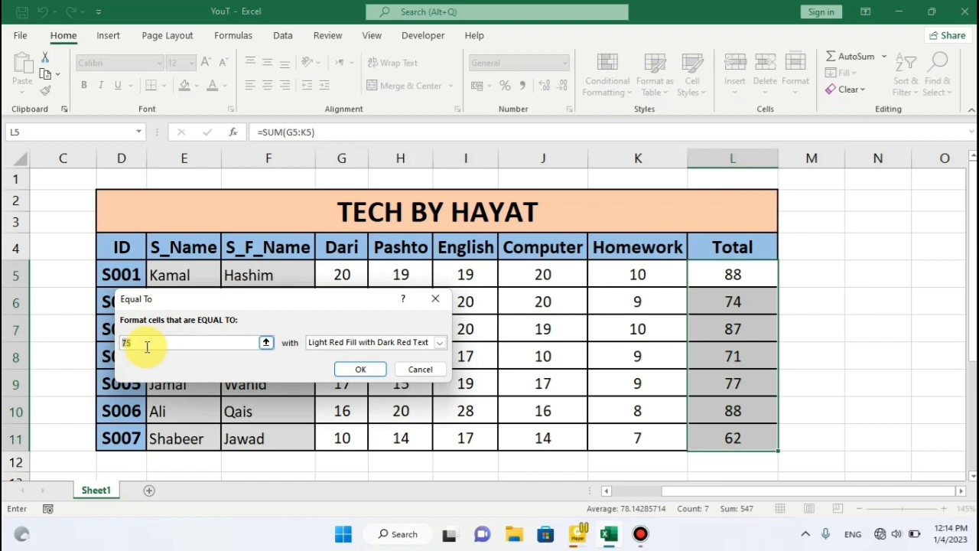
type("74")
left_click(367, 372)
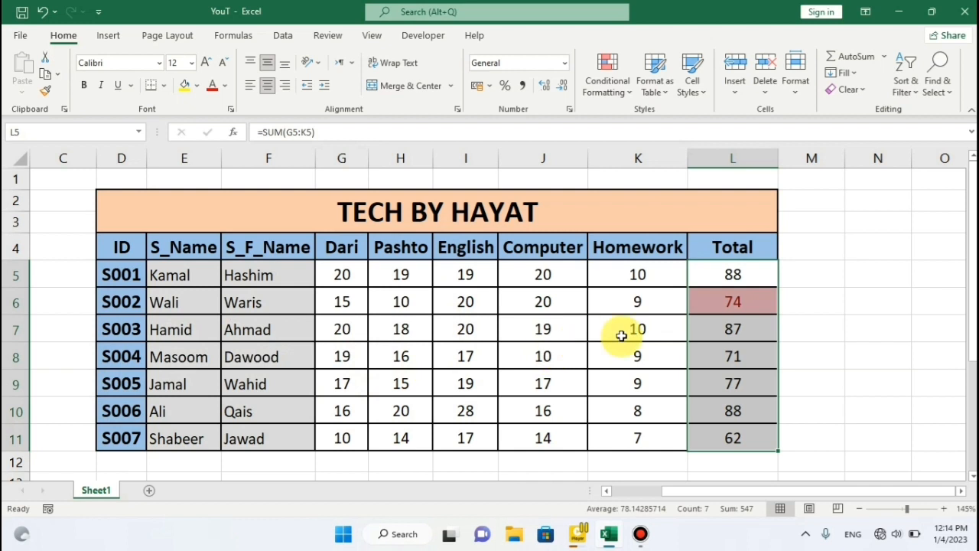
left_click(714, 346)
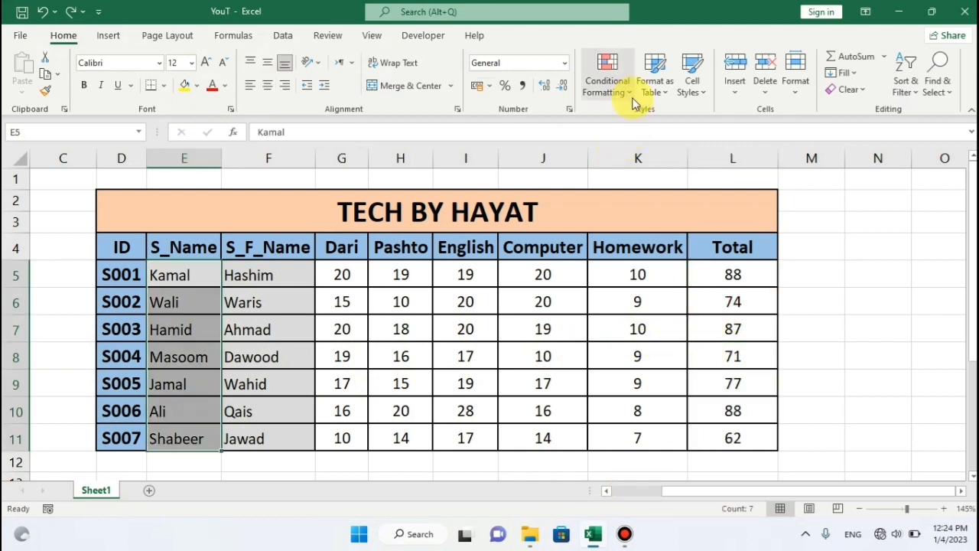
left_click(631, 96)
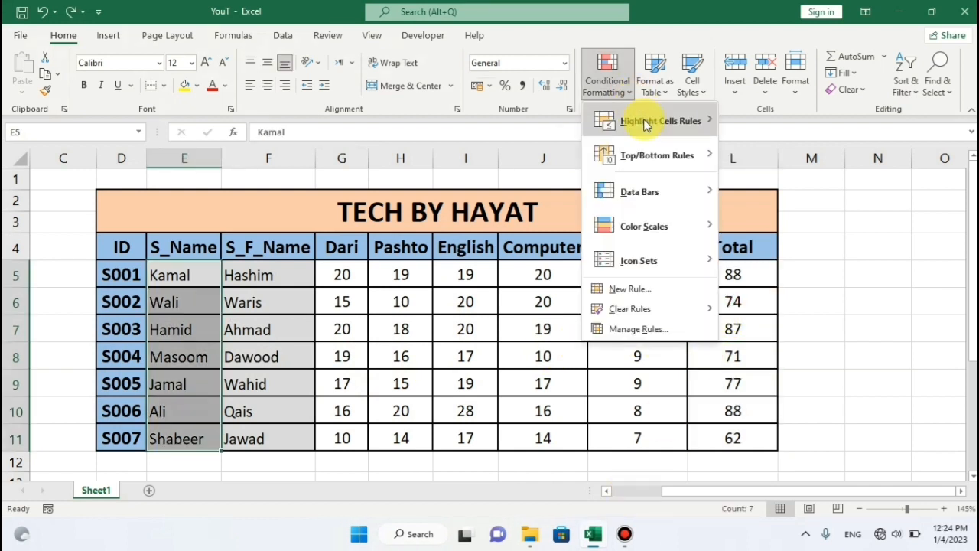
mouse_move(649, 124)
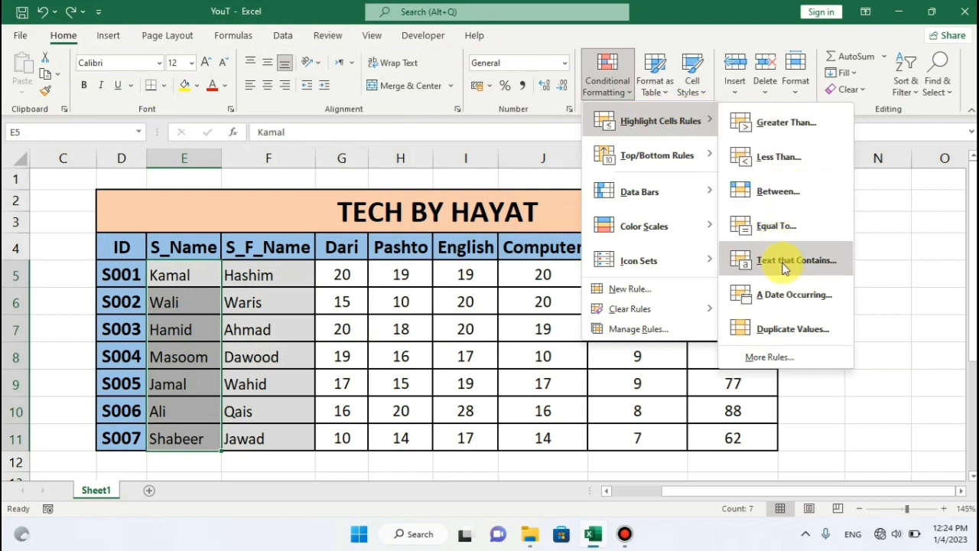
left_click(261, 336)
Step: Add a Text That Contains rule to E5:E11 that marks S_Name entries containing "m" in Light Red Fill with Dark Red Text
left_click_drag(193, 278, 186, 431)
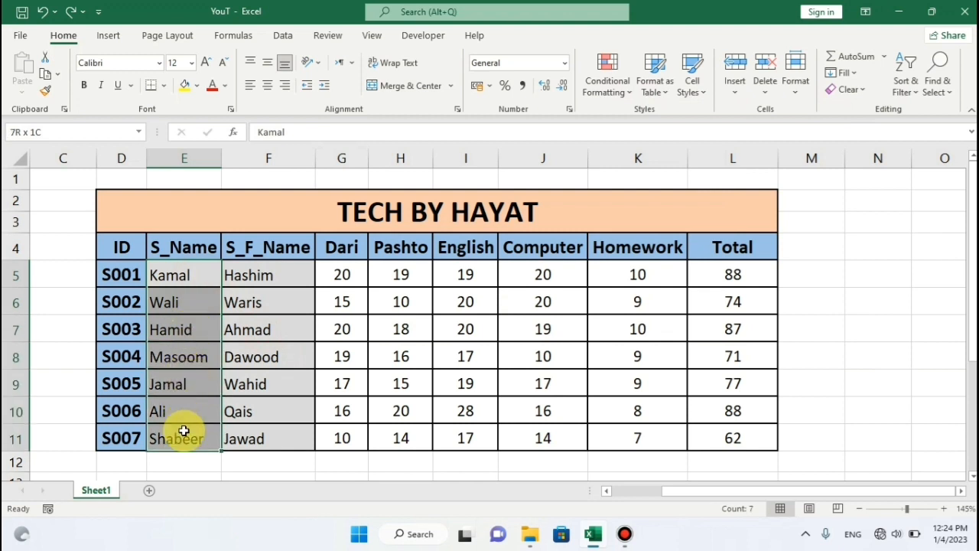
left_click(632, 98)
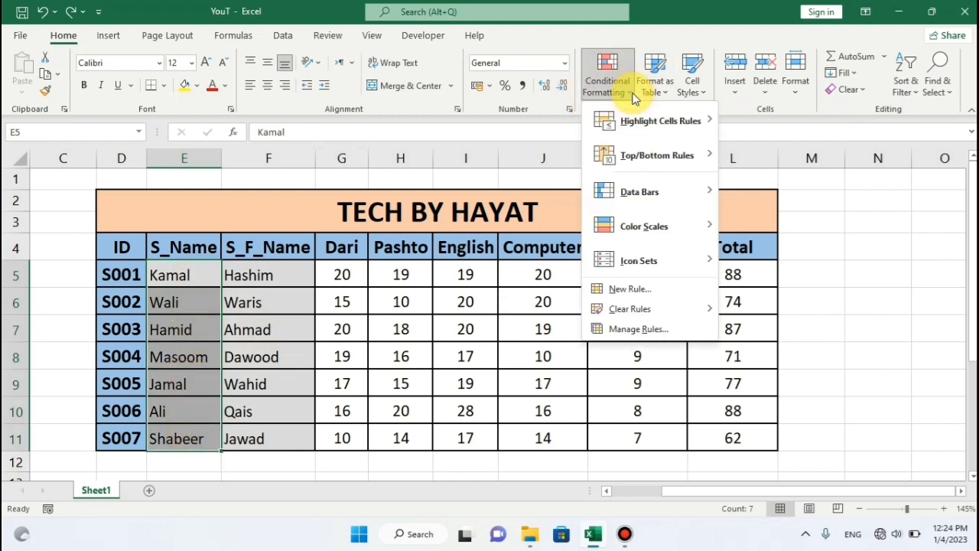
mouse_move(634, 122)
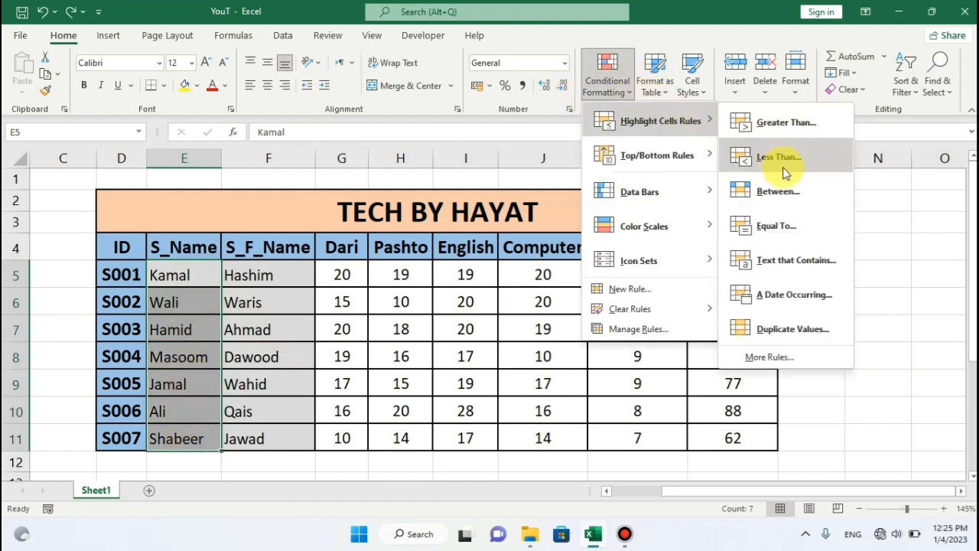
left_click(801, 261)
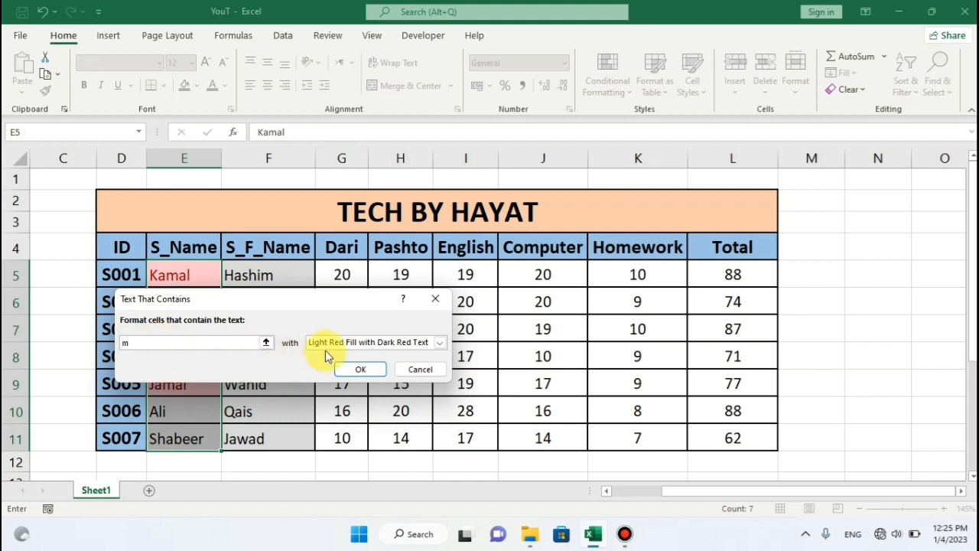
left_click(367, 369)
left_click(249, 327)
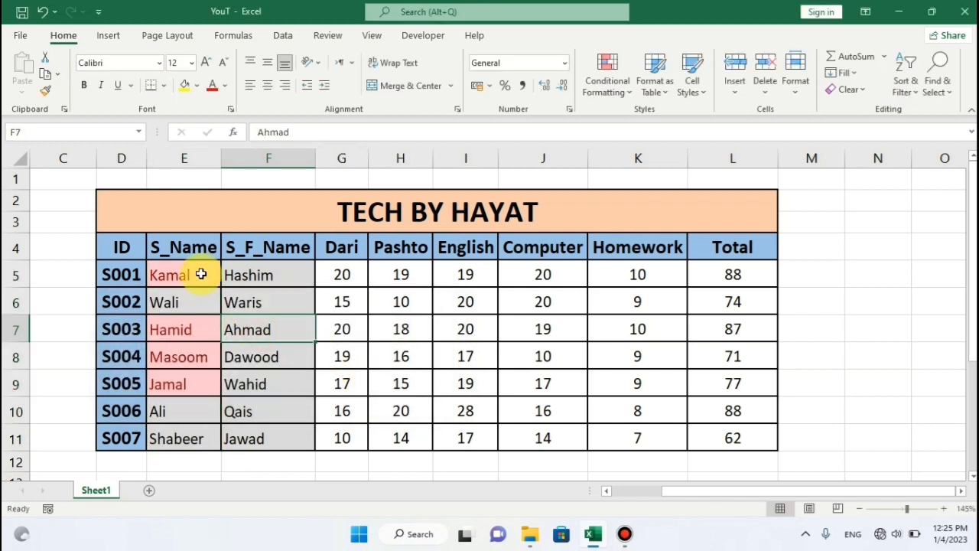
Step: Check the highlighted cells in the S_Name column and undo the Text That Contains rule
left_click_drag(200, 273, 186, 365)
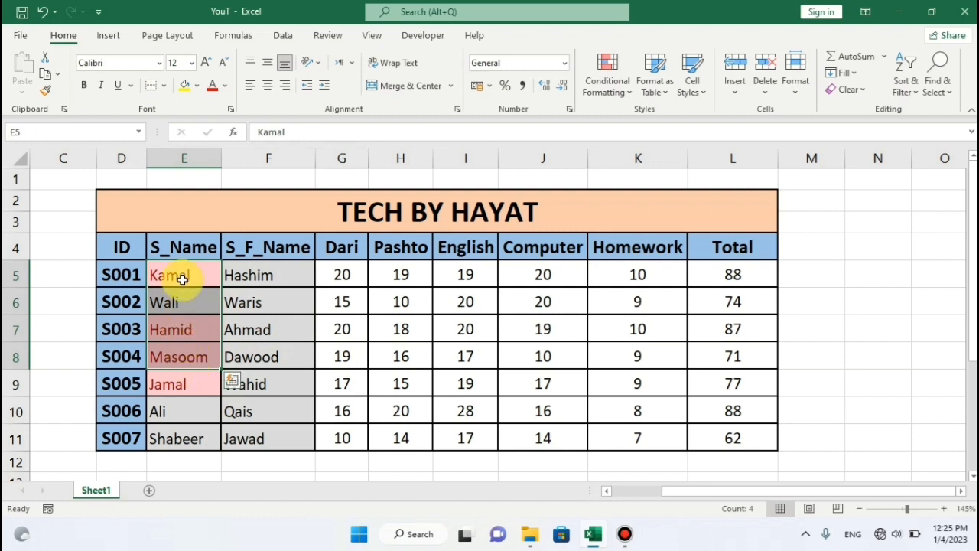
left_click_drag(188, 277, 187, 426)
key("ctrl+z")
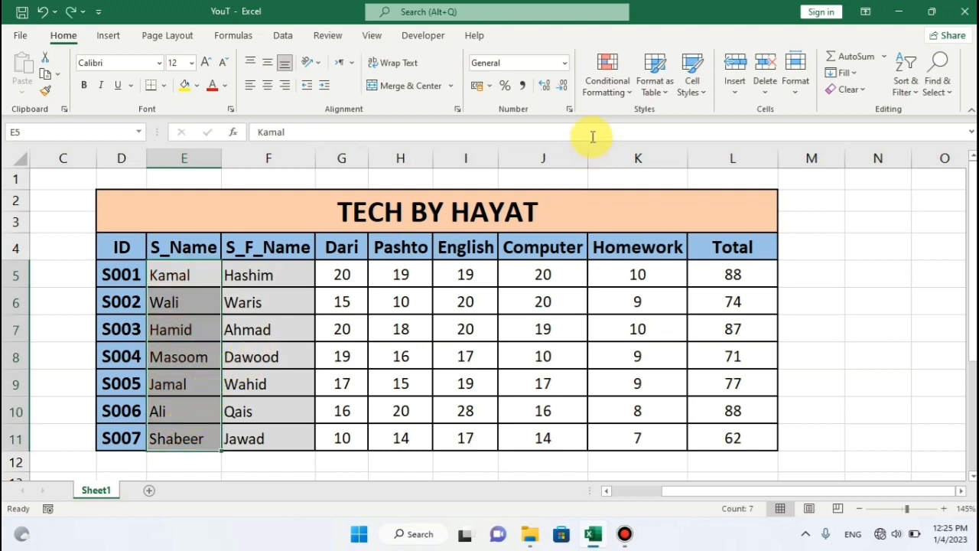
left_click_drag(210, 267, 191, 331)
Step: Add a Text That Contains rule to F5:F11 that marks S_F_Name entries containing "h" in Yellow Fill with Dark Yellow Text
left_click_drag(284, 275, 257, 442)
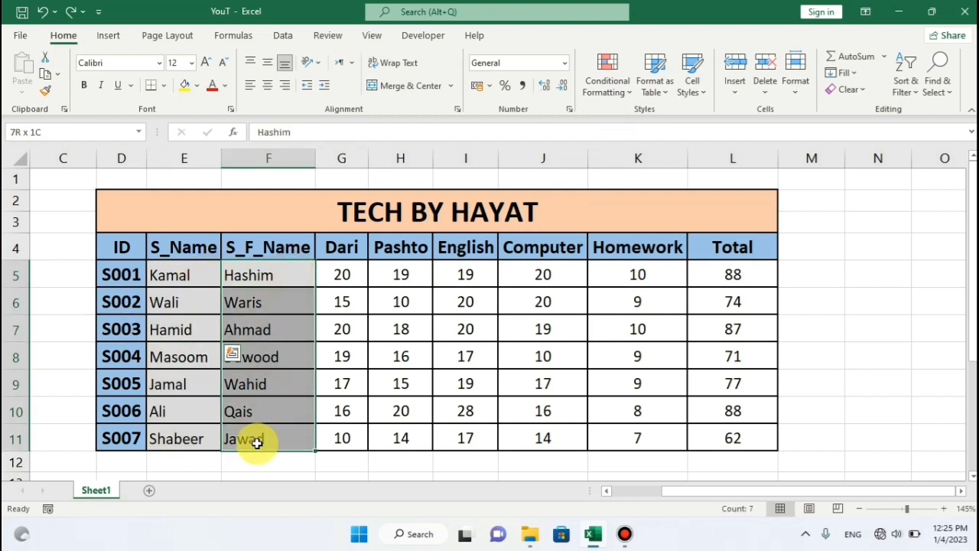
left_click(629, 90)
mouse_move(665, 123)
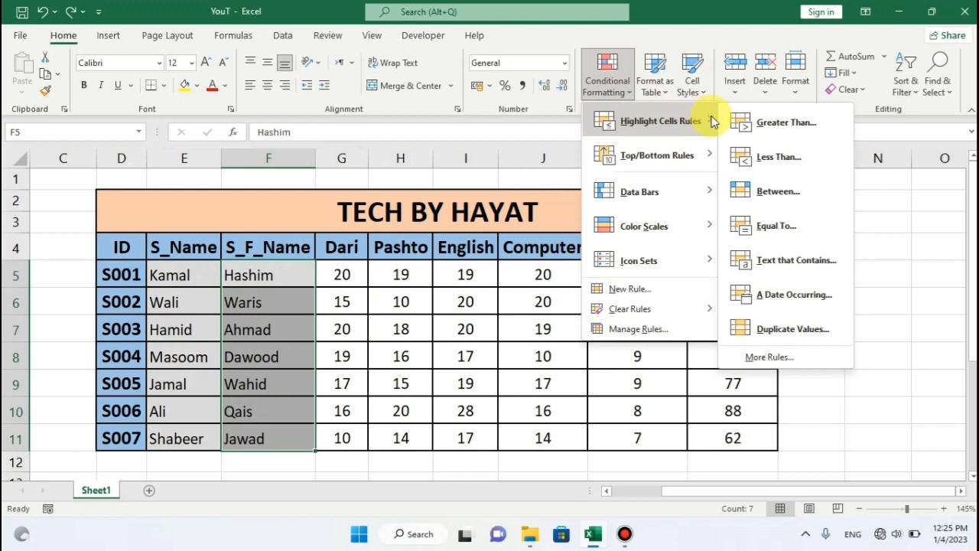
left_click(811, 260)
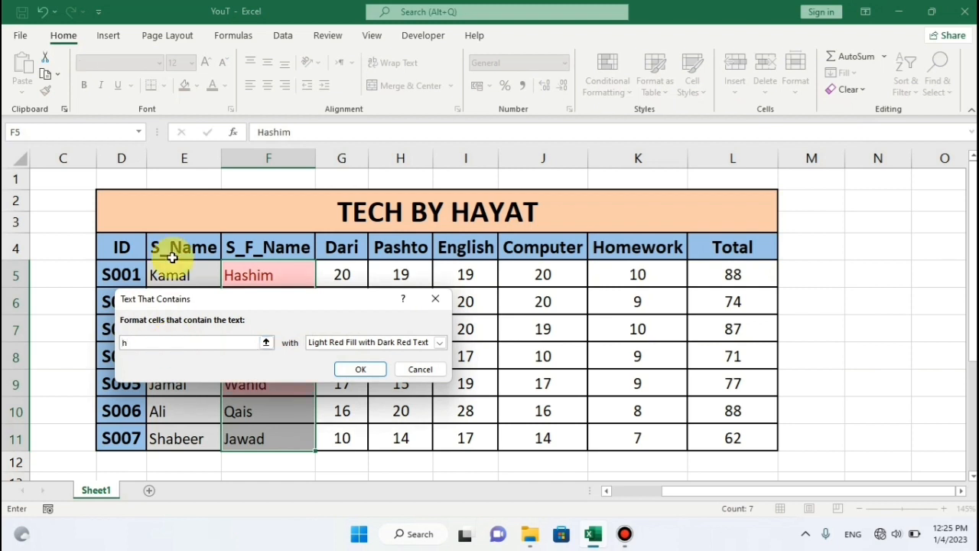
left_click(441, 342)
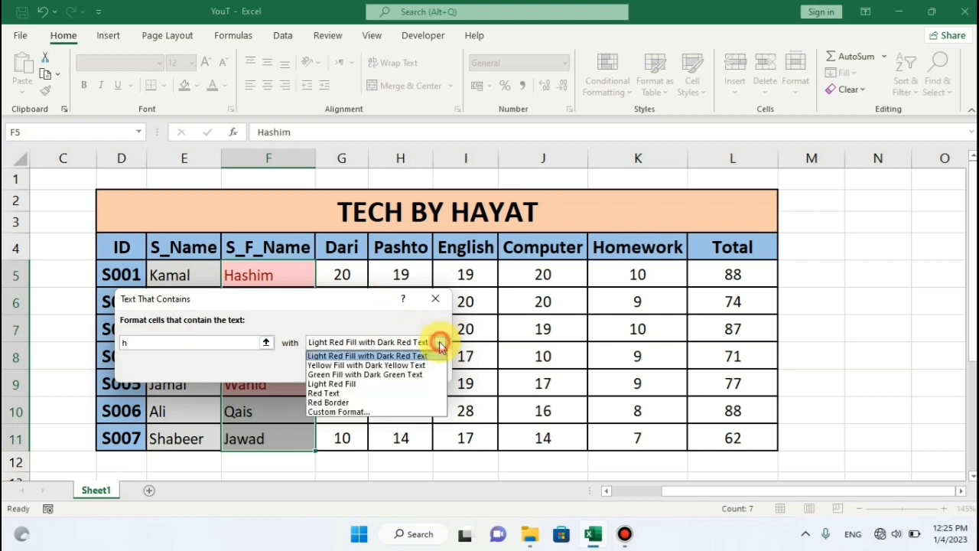
left_click(378, 366)
left_click(365, 371)
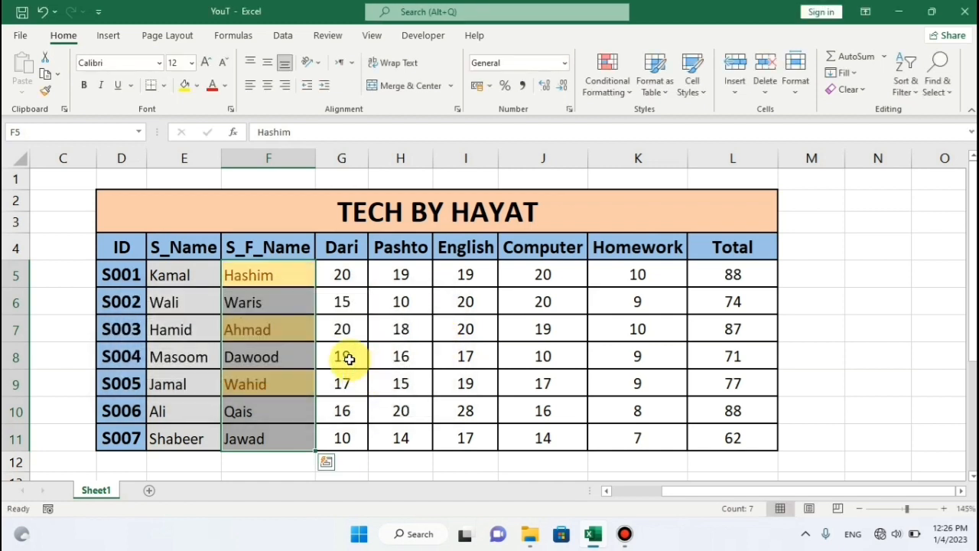
left_click(337, 310)
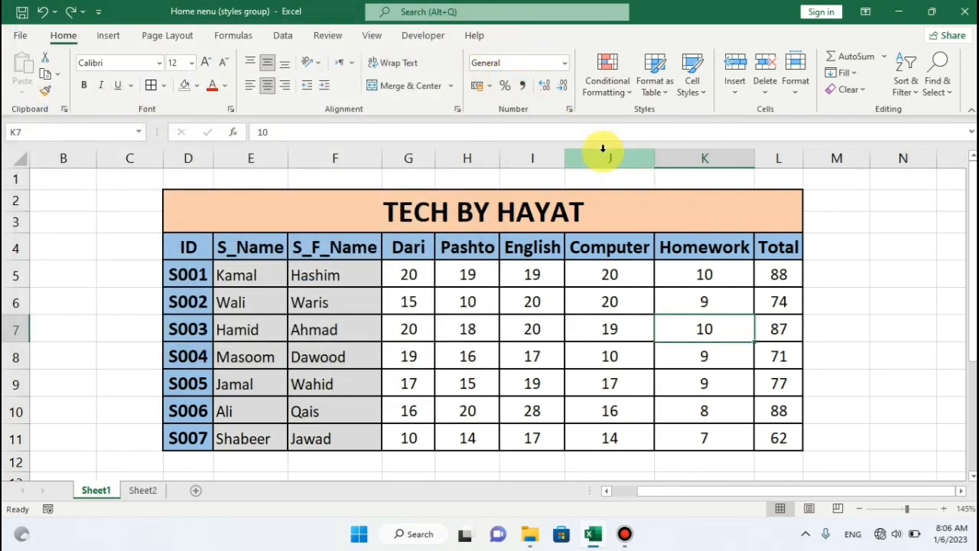
left_click(626, 90)
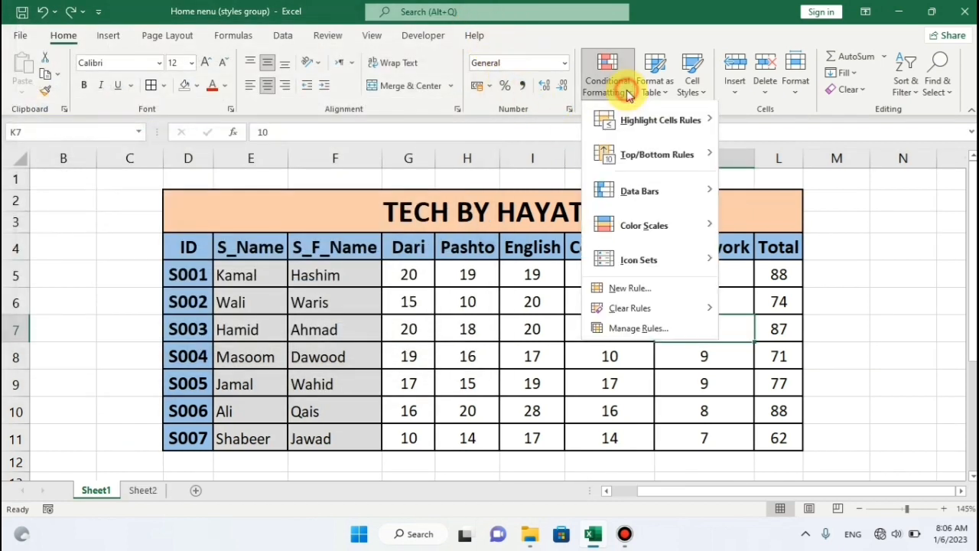
mouse_move(638, 122)
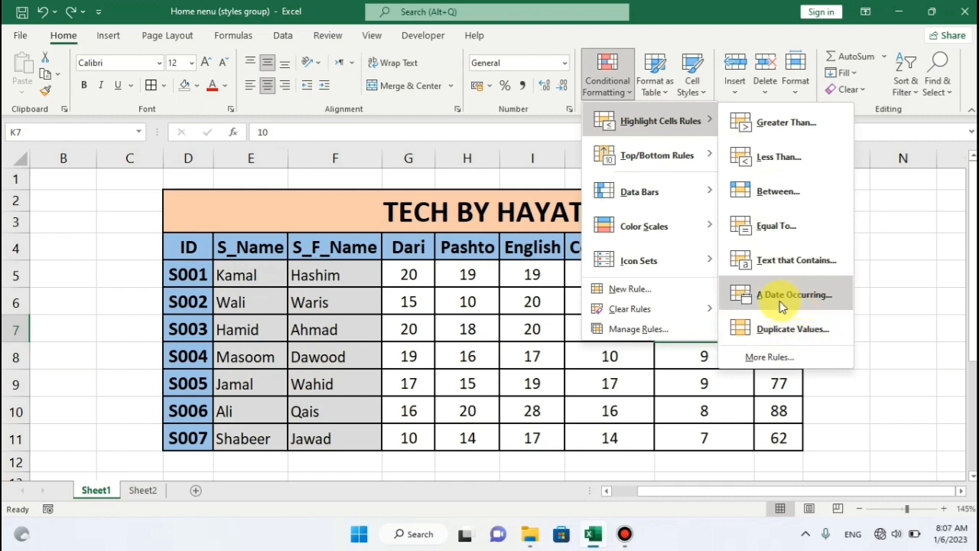
key("Escape")
key("Escape")
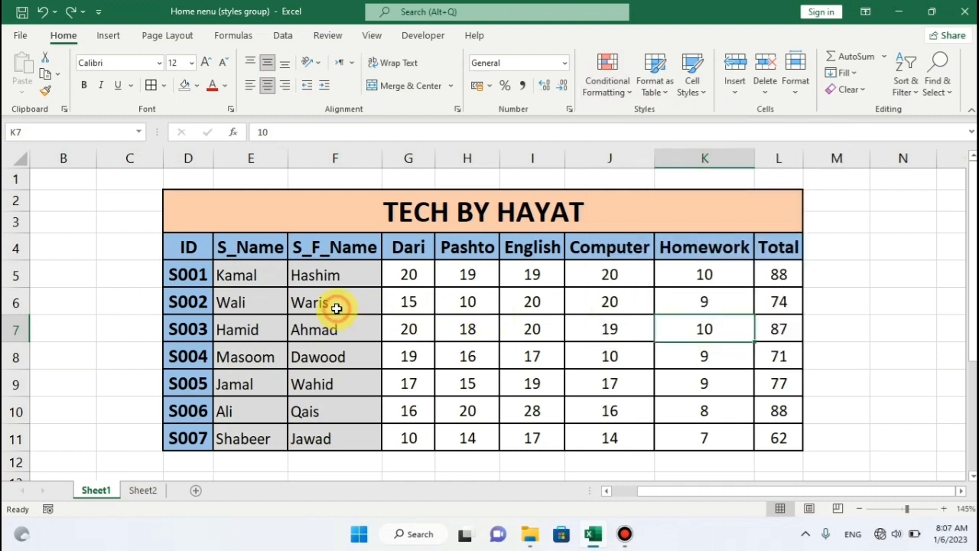
Step: Open Sheet2 and examine its date list with the Last month and This Month blocks against today's date
left_click(142, 493)
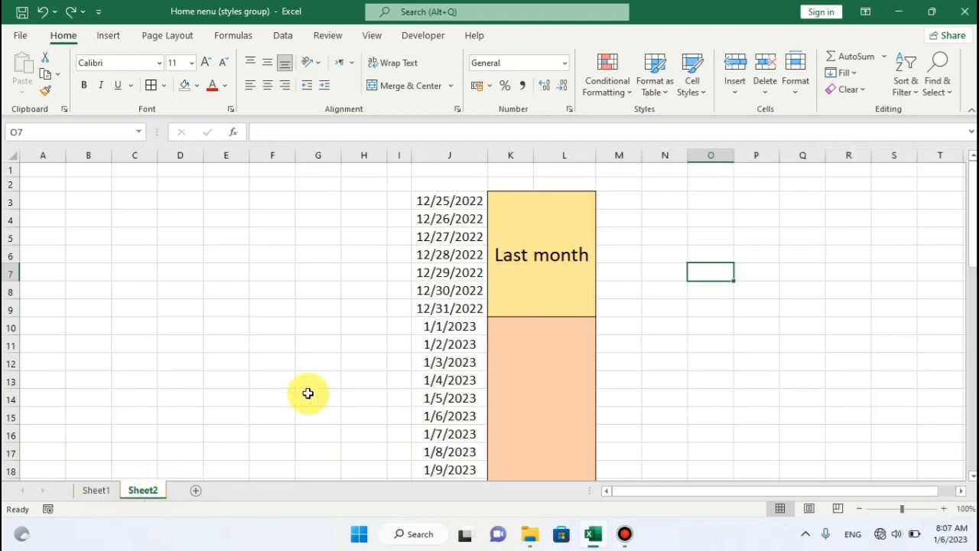
left_click(621, 295)
left_click(510, 306)
scroll(629, 319, "down", 2)
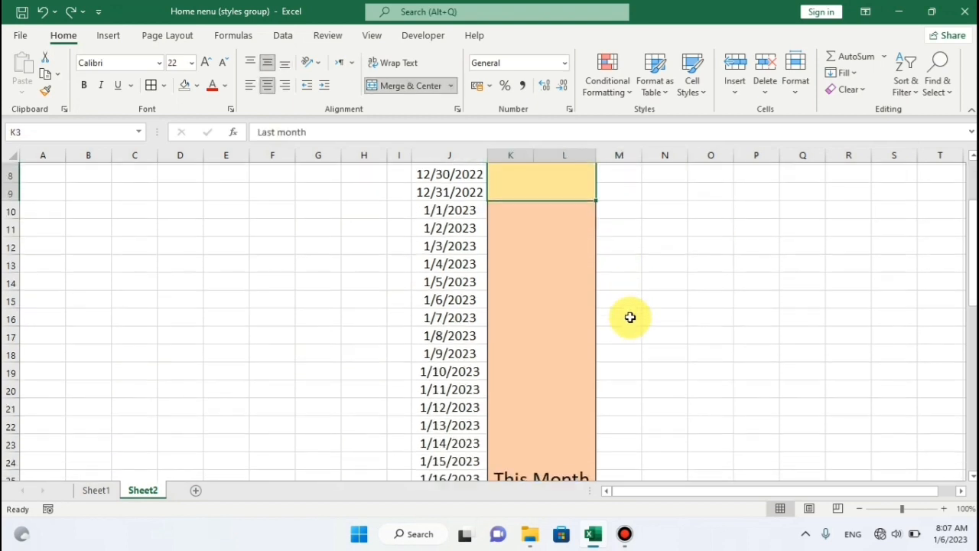
scroll(629, 317, "down", 2)
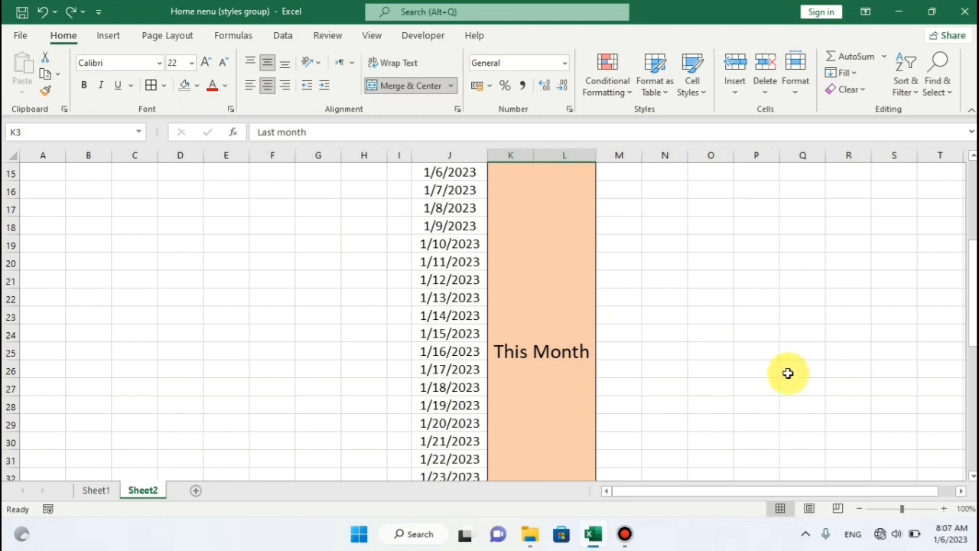
mouse_move(943, 543)
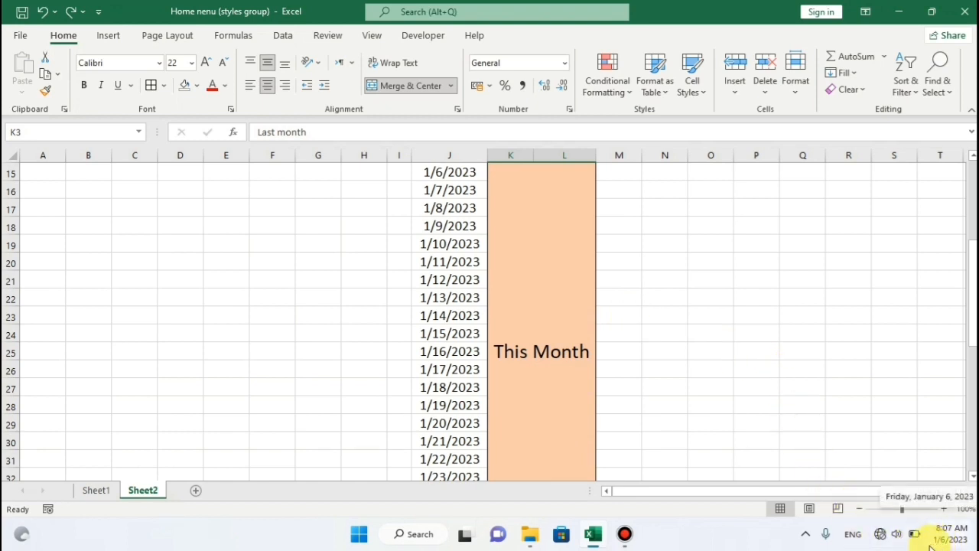
scroll(585, 327, "up", 4)
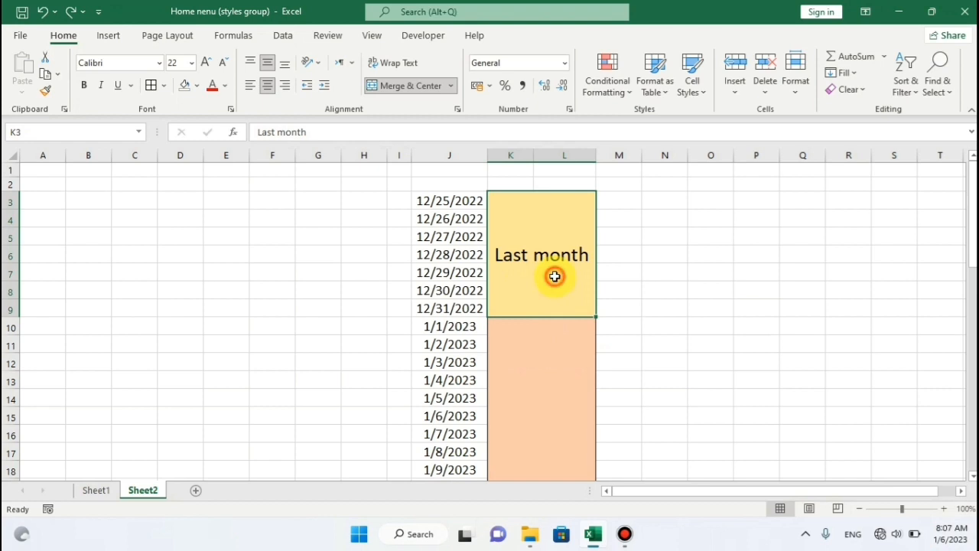
Step: Review which dates in column J belong to the Last month, This Month and Next Month blocks
left_click_drag(418, 201, 431, 313)
scroll(604, 237, "down", 5)
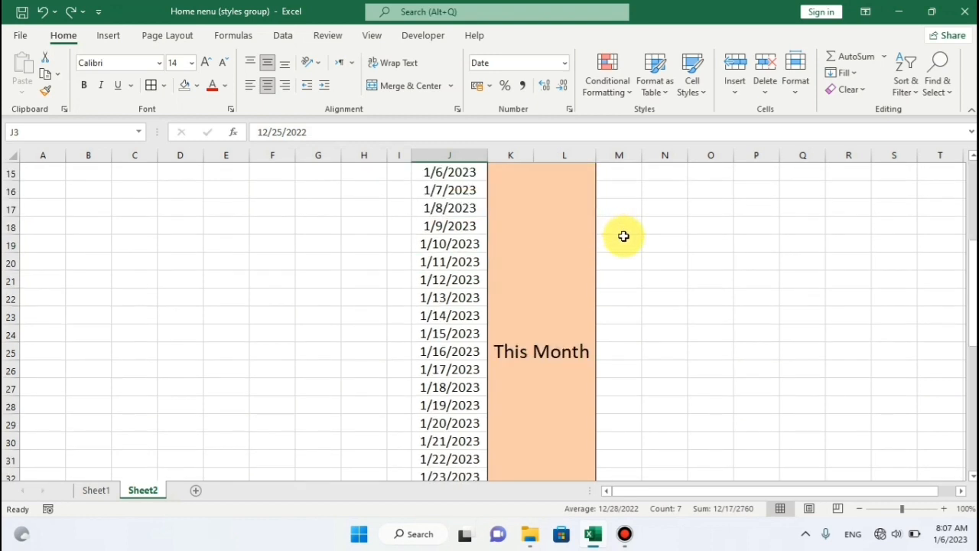
scroll(620, 231, "down", 2)
scroll(618, 242, "up", 2)
scroll(616, 242, "up", 2)
scroll(543, 286, "down", 2)
left_click(548, 287)
scroll(536, 279, "up", 5)
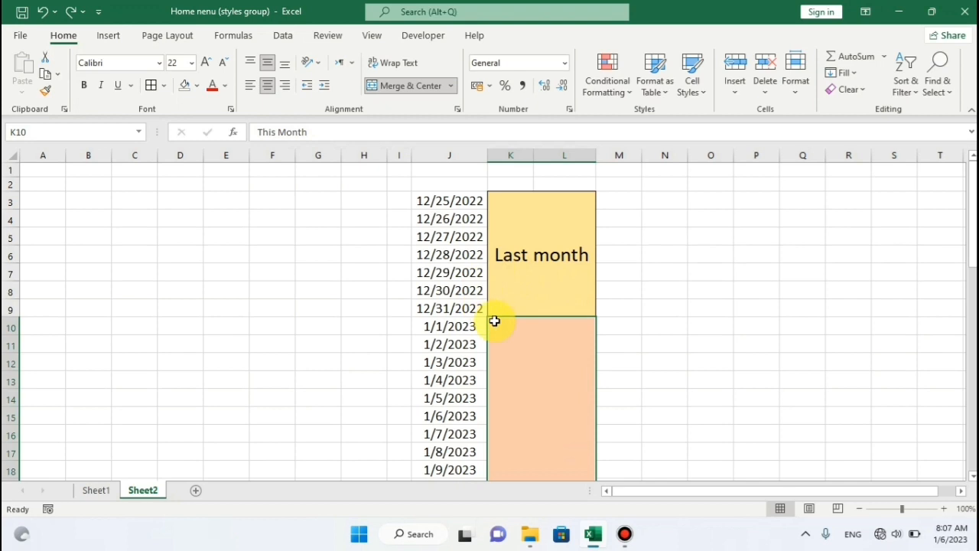
left_click_drag(475, 322, 476, 377)
left_click(649, 387)
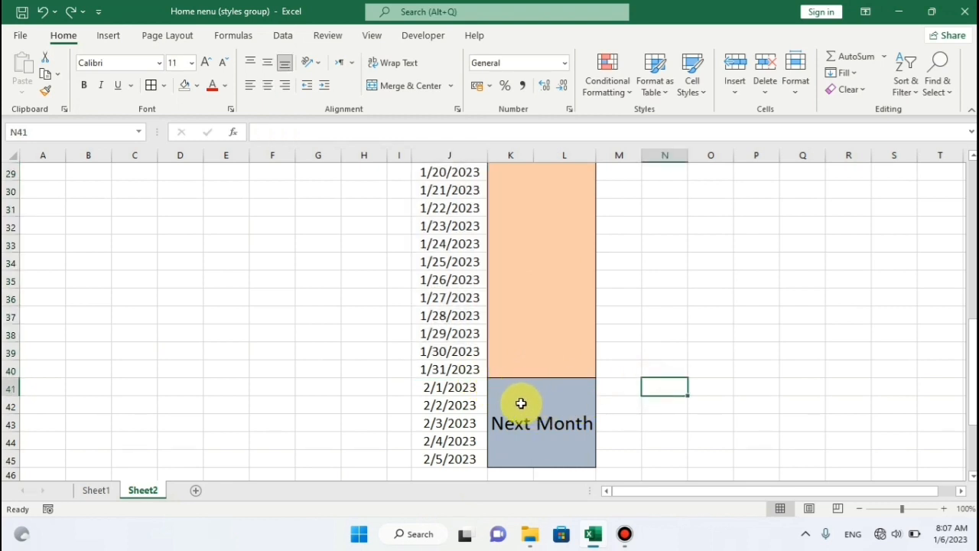
left_click_drag(475, 389, 467, 459)
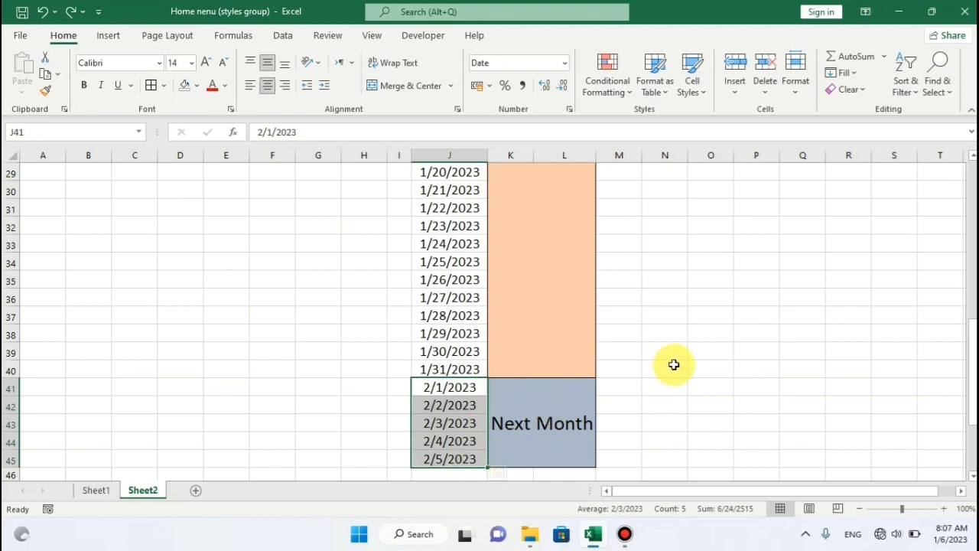
scroll(674, 365, "up", 9)
Step: Add an A Date Occurring rule to J3:J45 that marks Yesterday in Light Red Fill with Dark Red Text
left_click_drag(466, 202, 455, 442)
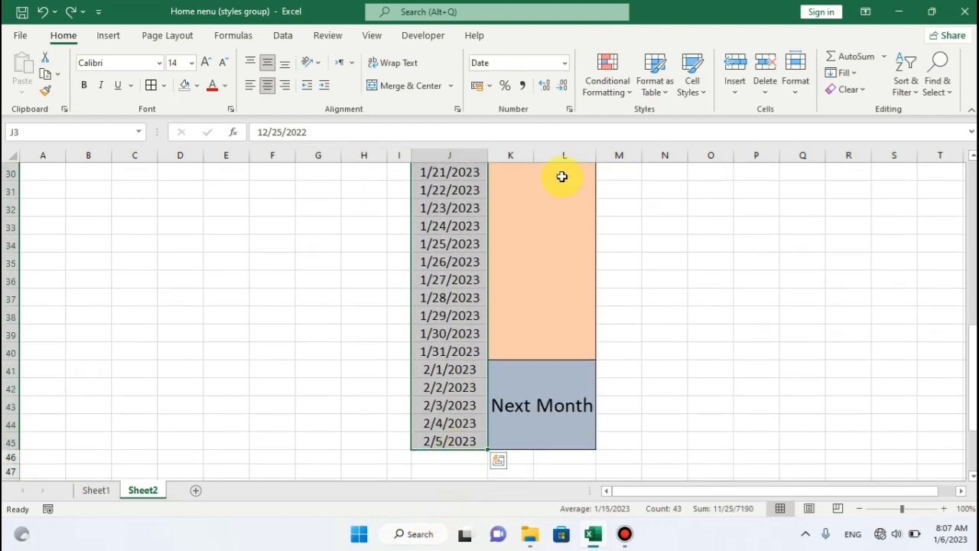
left_click(628, 91)
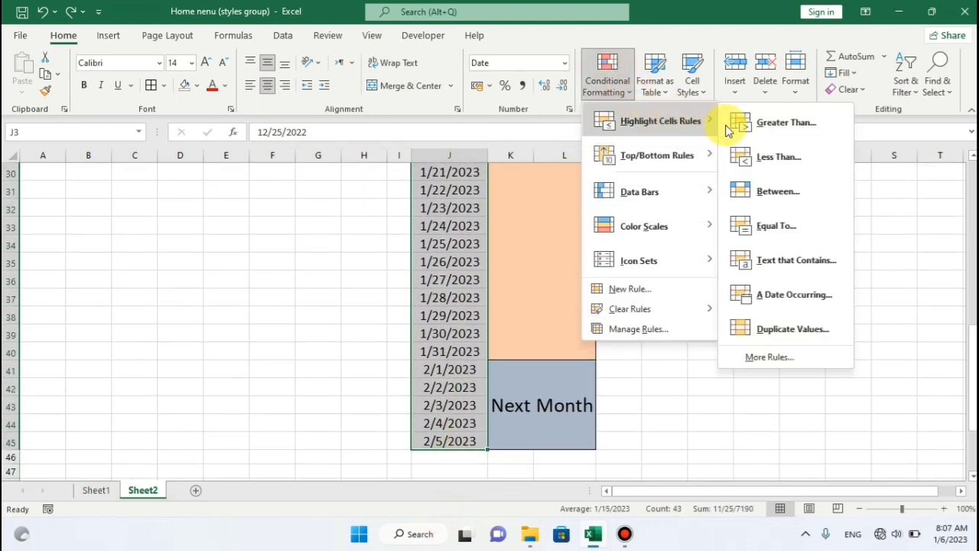
left_click(775, 294)
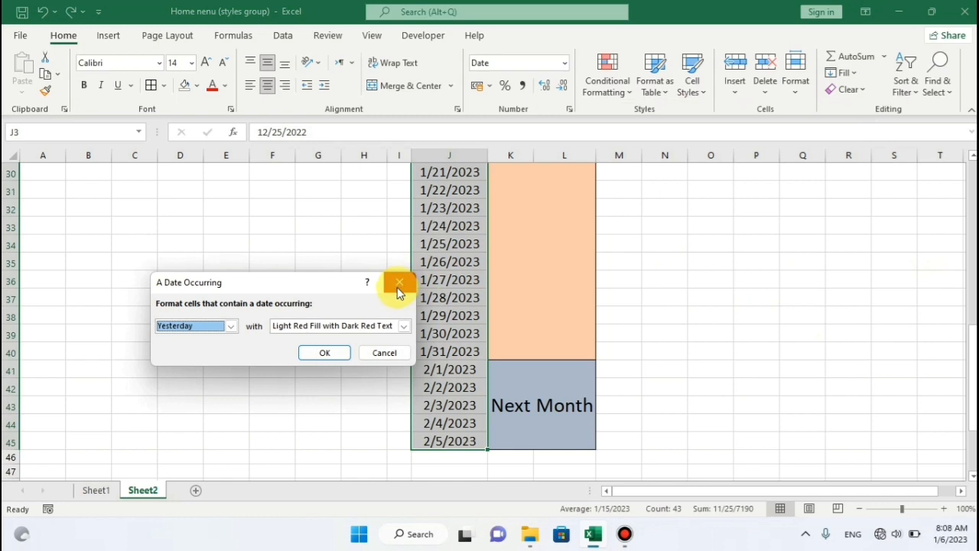
left_click(231, 327)
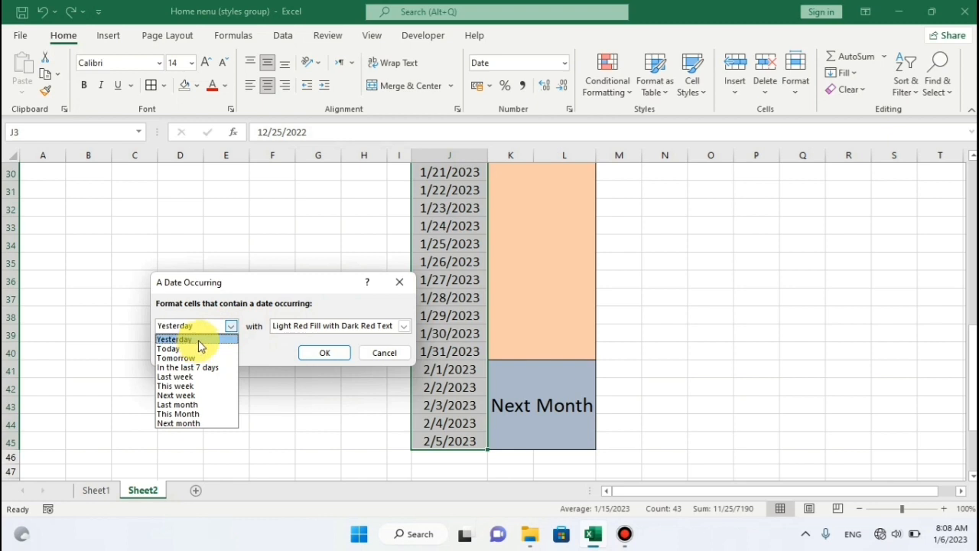
left_click(199, 339)
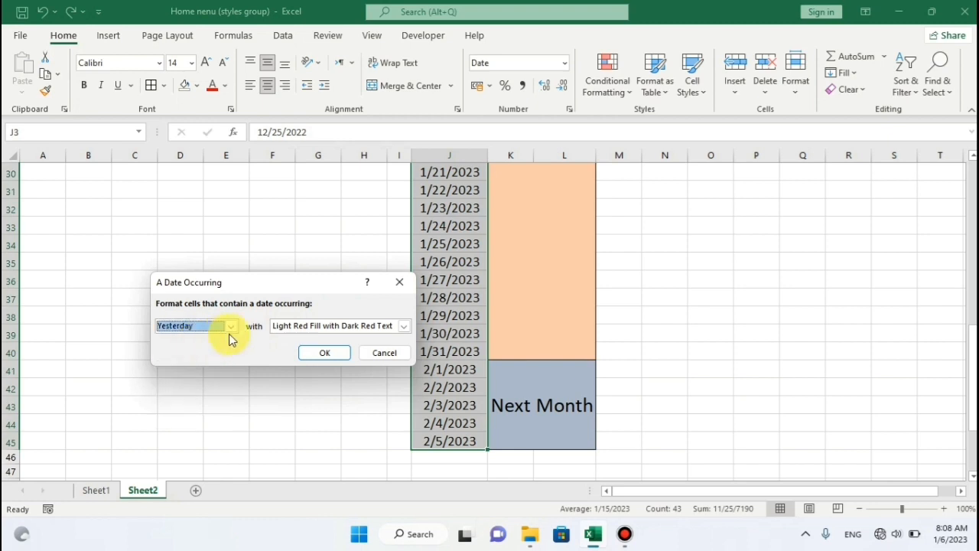
left_click(402, 326)
left_click(315, 341)
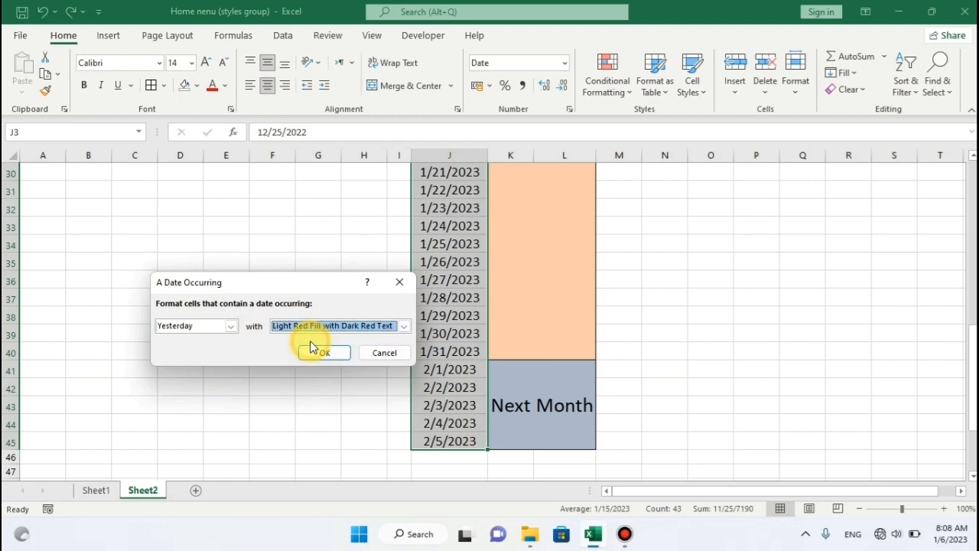
left_click(324, 354)
scroll(570, 306, "up", 7)
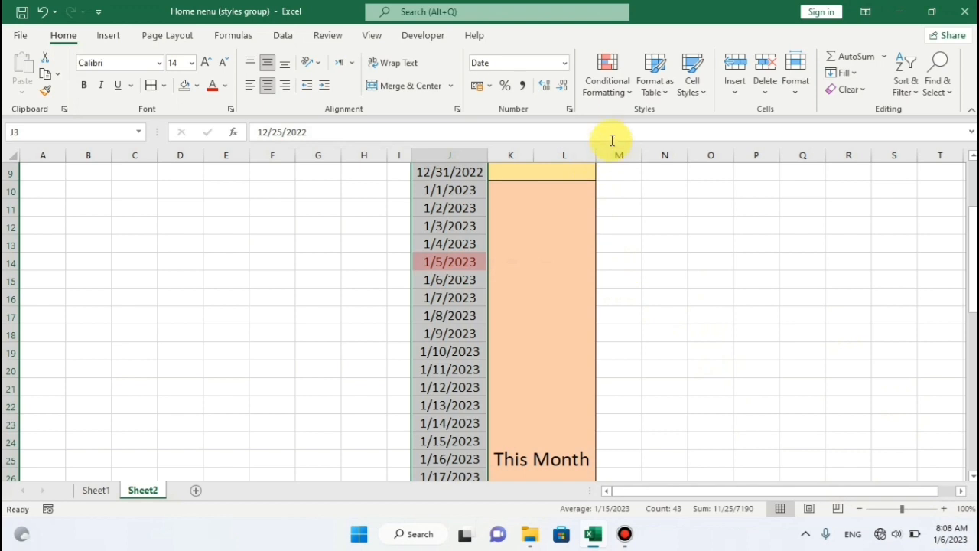
Step: Add an A Date Occurring rule to J3:J45 that marks Today in Light Red Fill with Dark Red Text
left_click(629, 98)
mouse_move(651, 120)
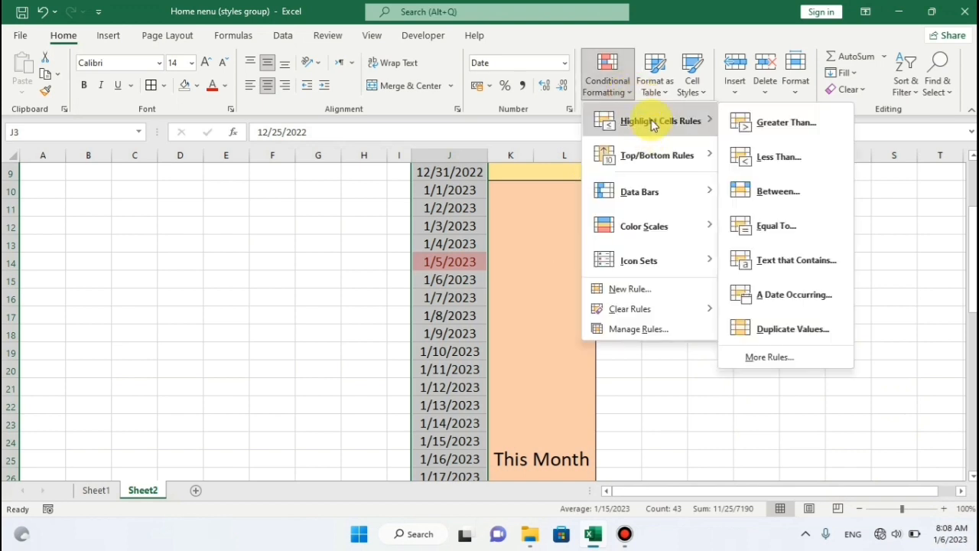
left_click(784, 298)
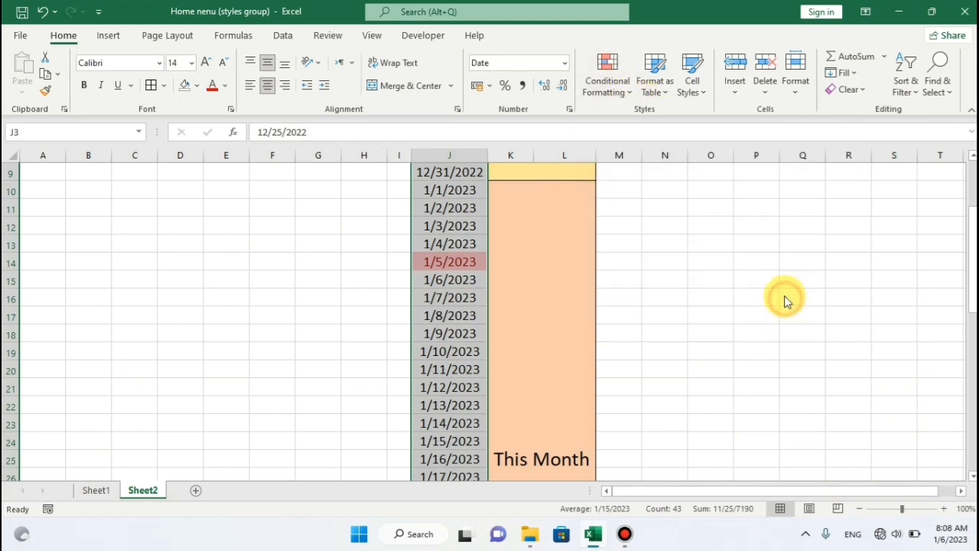
left_click(230, 326)
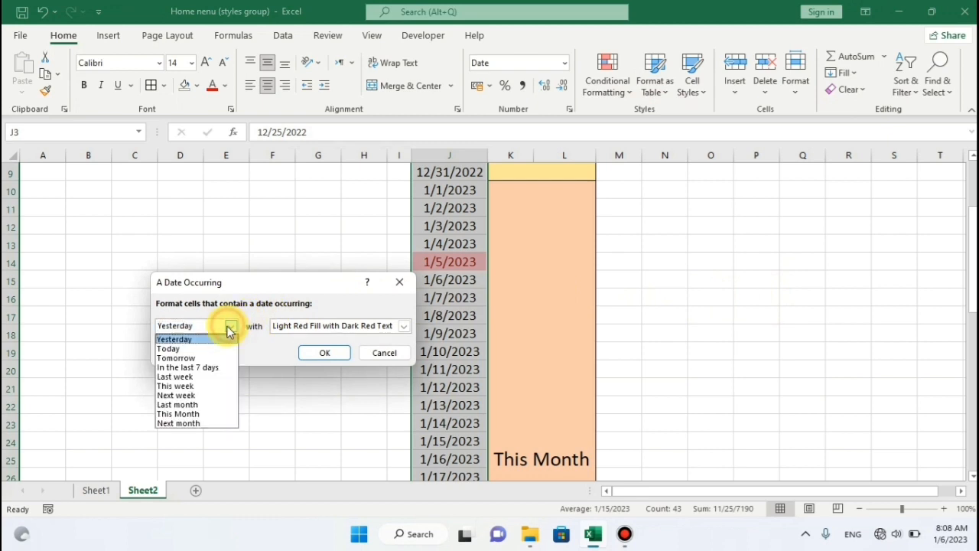
left_click(185, 350)
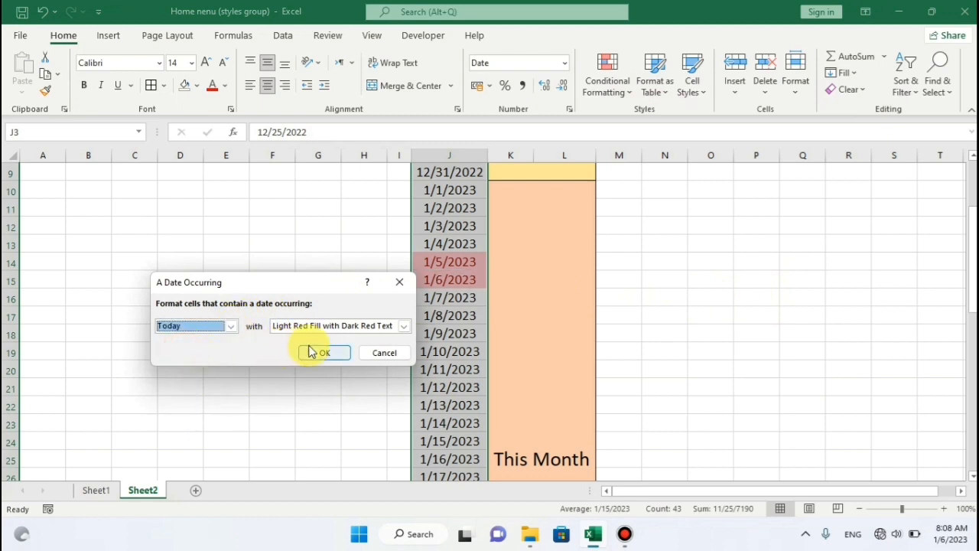
left_click(323, 352)
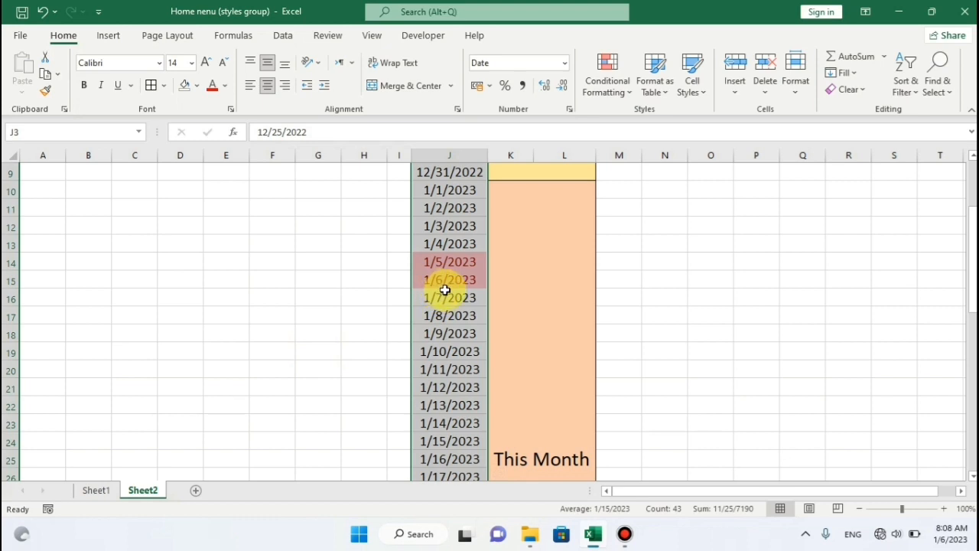
Step: Undo the Today and Yesterday date rules on J3:J45 and check the date list
key("ctrl+z")
key("ctrl+z")
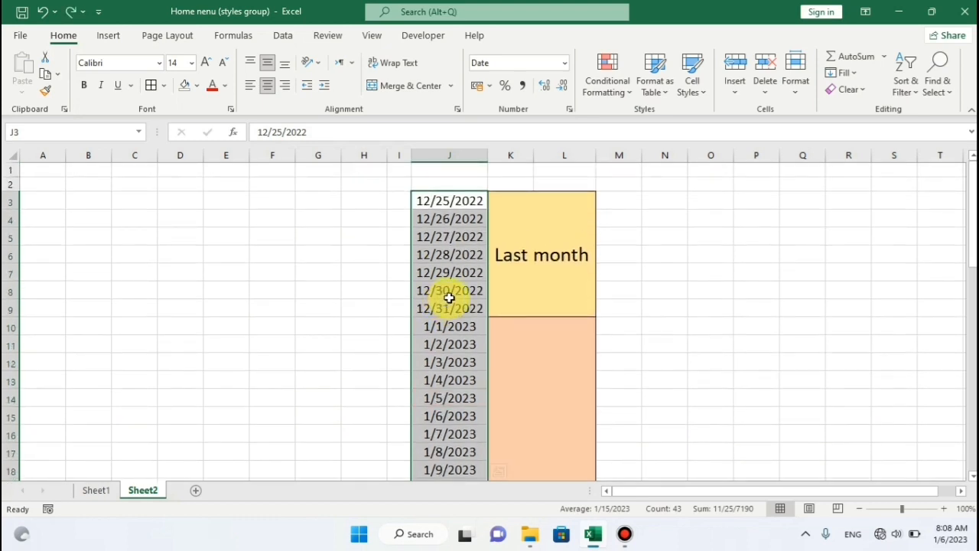
scroll(579, 281, "down", 3)
scroll(589, 250, "down", 2)
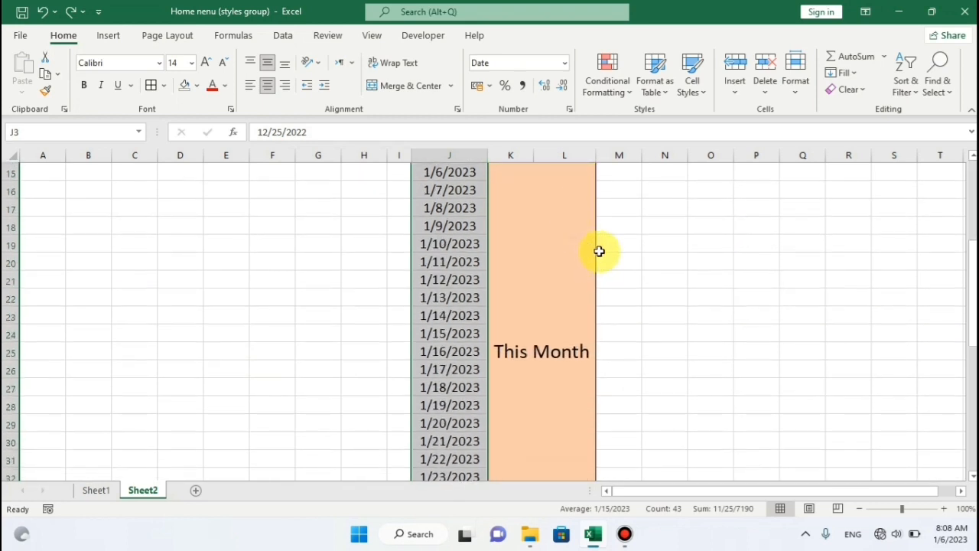
scroll(596, 229, "up", 5)
Step: Try an A Date Occurring rule on J3:J45 that marks Tomorrow in Light Red Fill with Dark Red Text, and undo it after checking the list
left_click(632, 90)
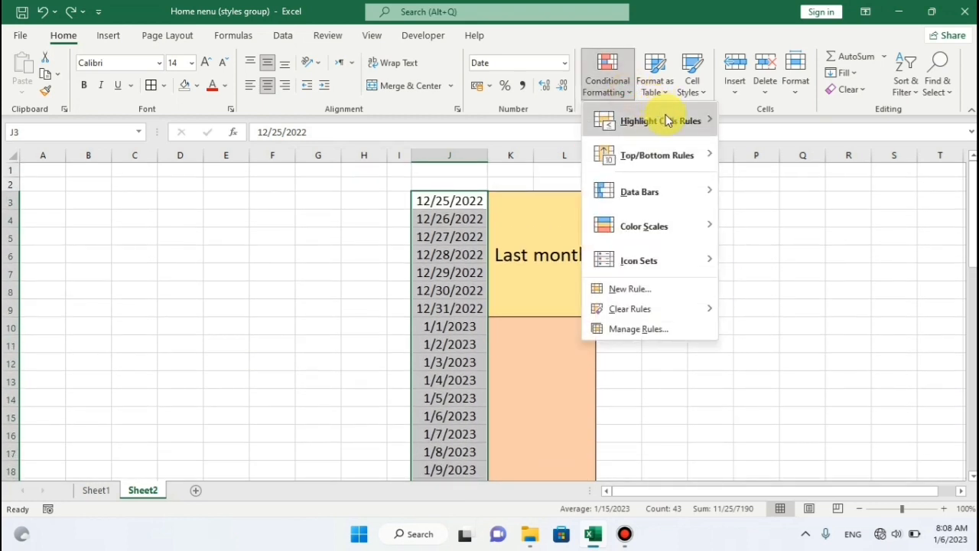
mouse_move(650, 117)
left_click(775, 295)
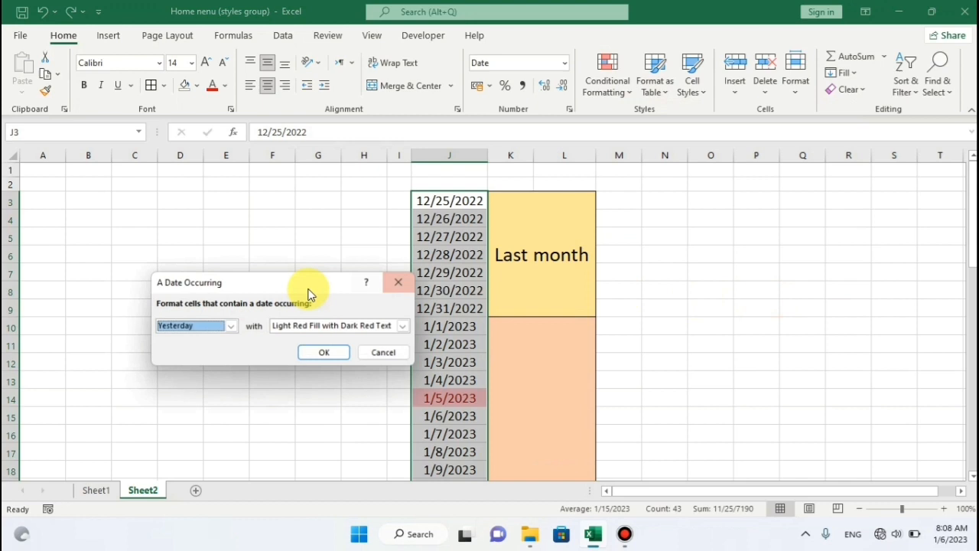
left_click(232, 326)
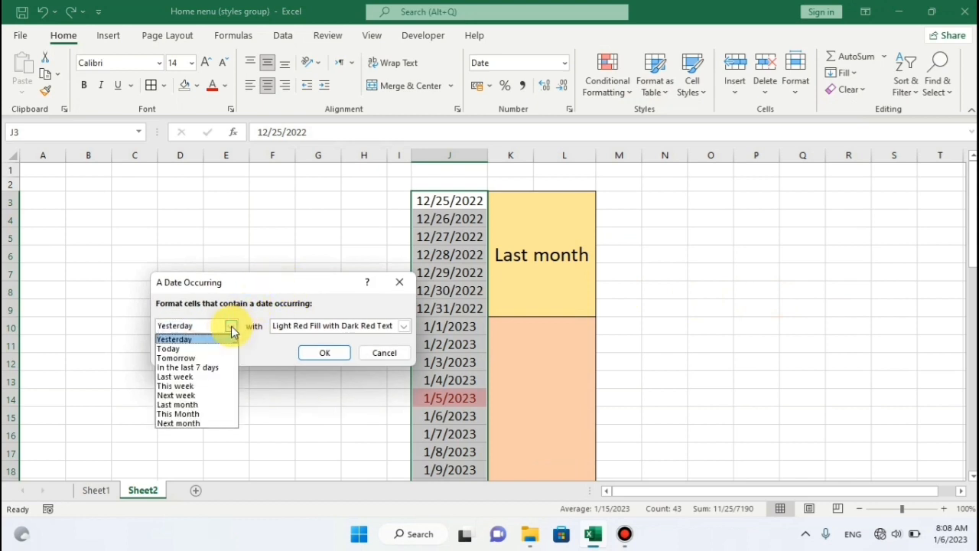
left_click(201, 362)
left_click(306, 352)
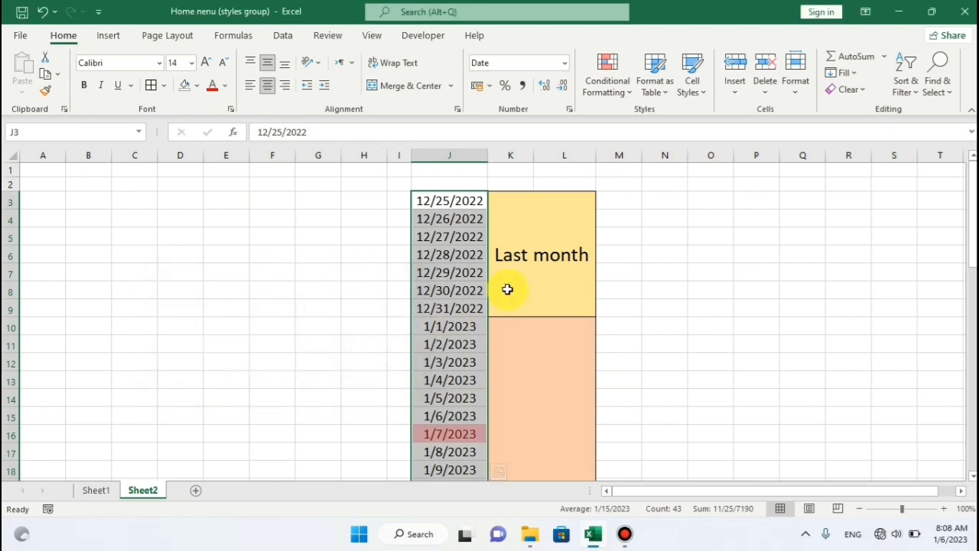
scroll(535, 267, "down", 4)
scroll(535, 267, "down", 1)
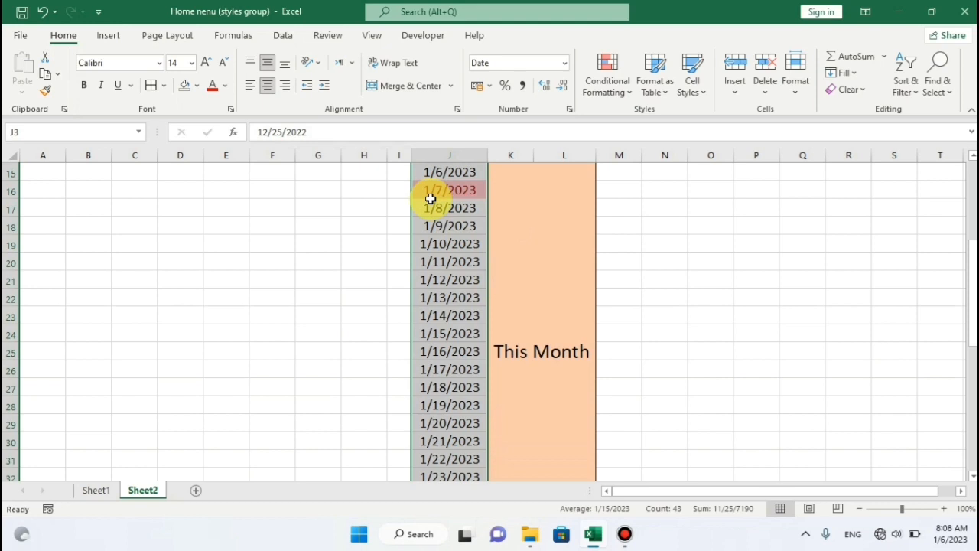
scroll(440, 195, "up", 3)
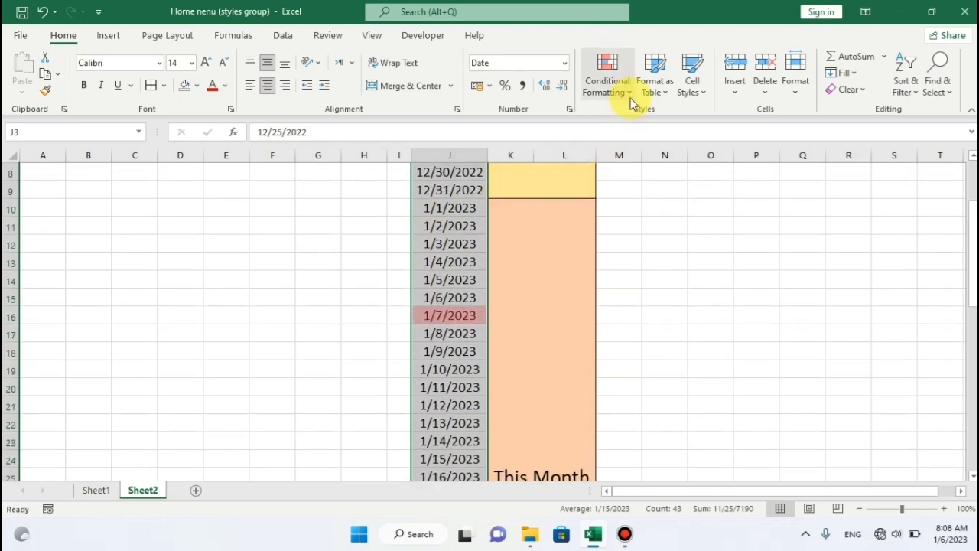
scroll(574, 173, "up", 3)
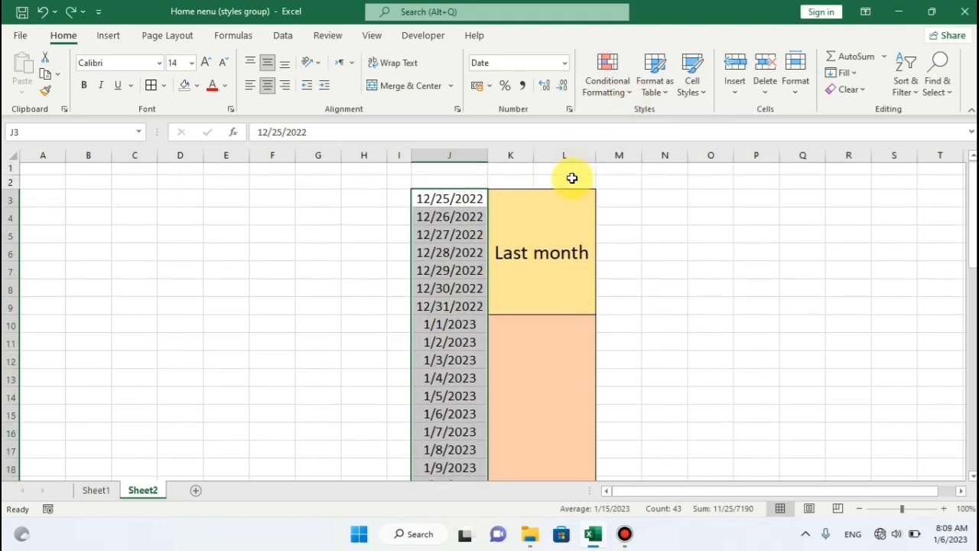
Step: Add an A Date Occurring rule to J3:J45 that marks In the last 7 days in Light Red Fill with Dark Red Text
left_click(626, 92)
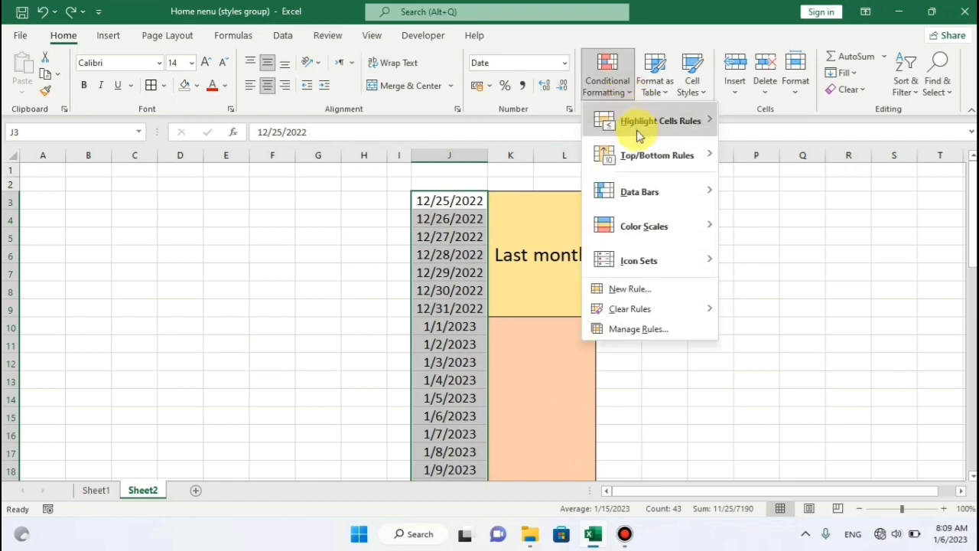
mouse_move(693, 121)
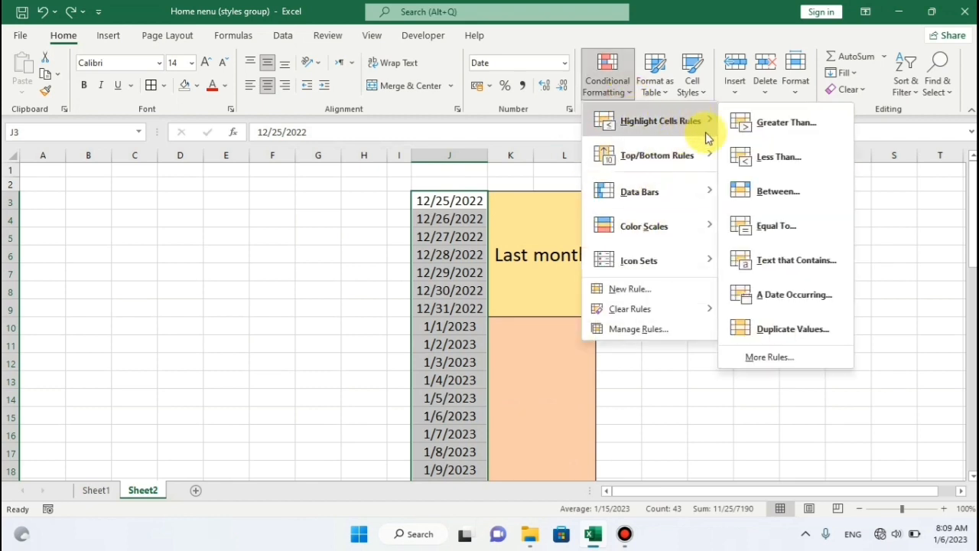
left_click(788, 297)
left_click(231, 326)
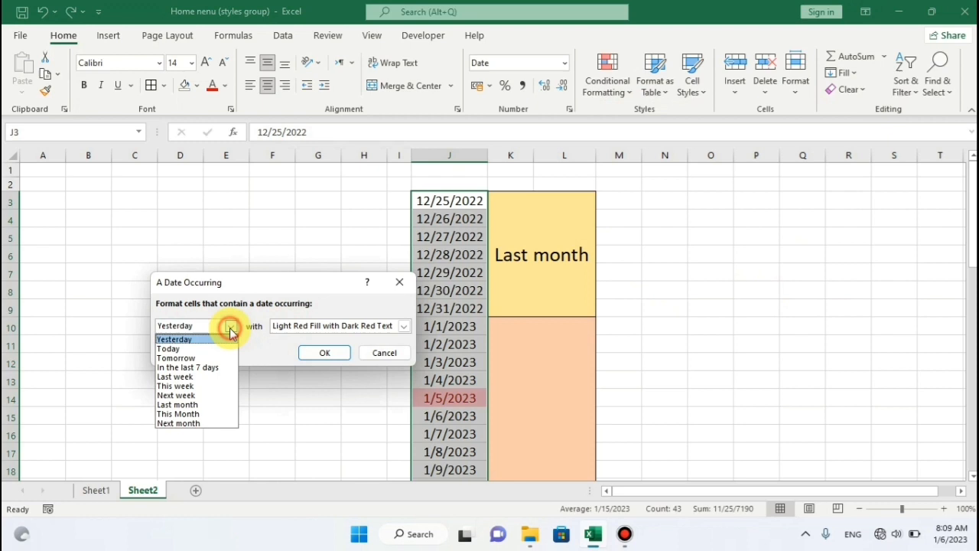
left_click(209, 367)
left_click(325, 353)
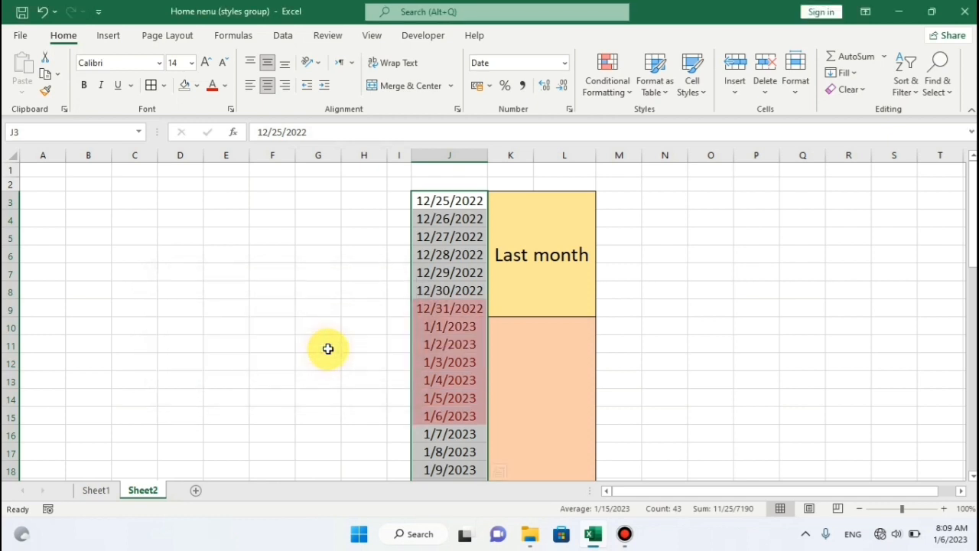
Step: Select dates J9:J15 to check the highlighted span and undo the In the last 7 days rule
scroll(490, 298, "down", 2)
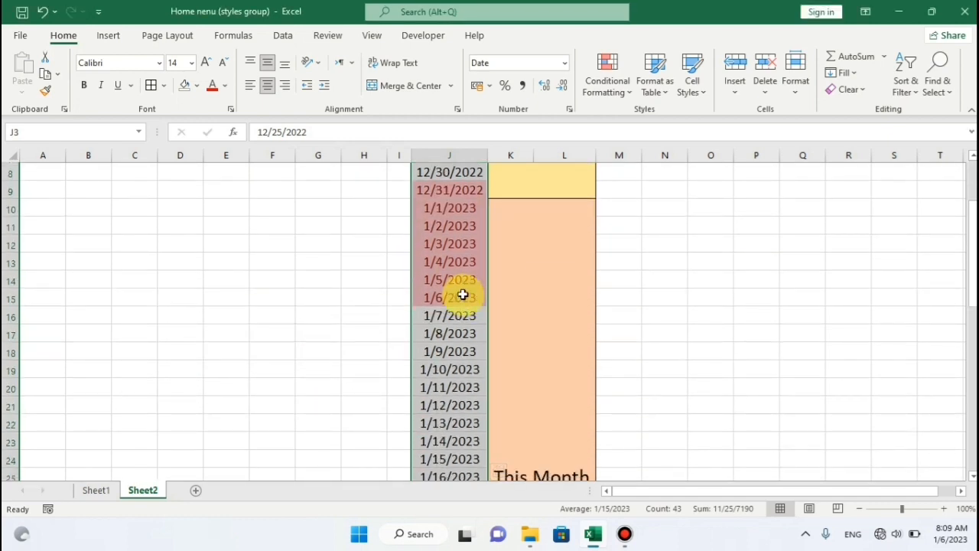
left_click_drag(473, 192, 459, 294)
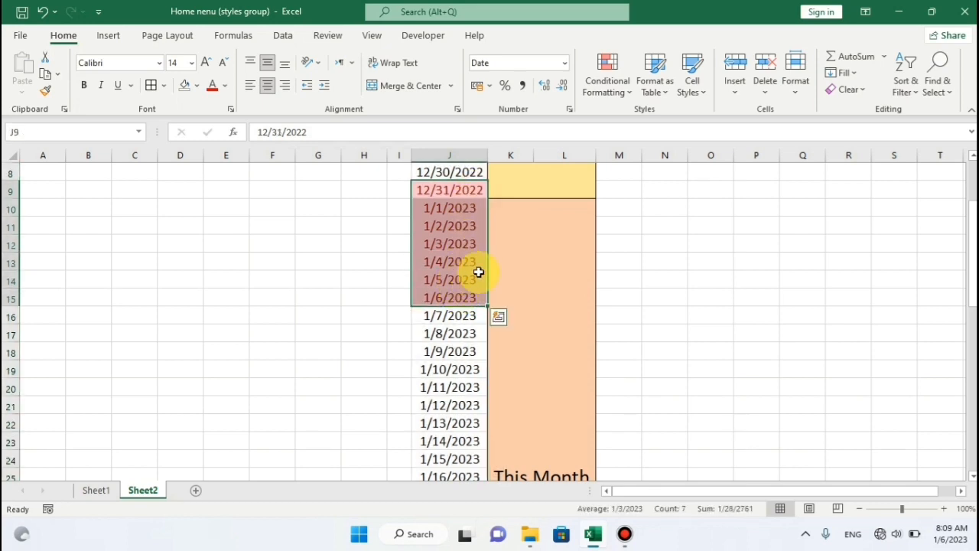
scroll(505, 261, "up", 3)
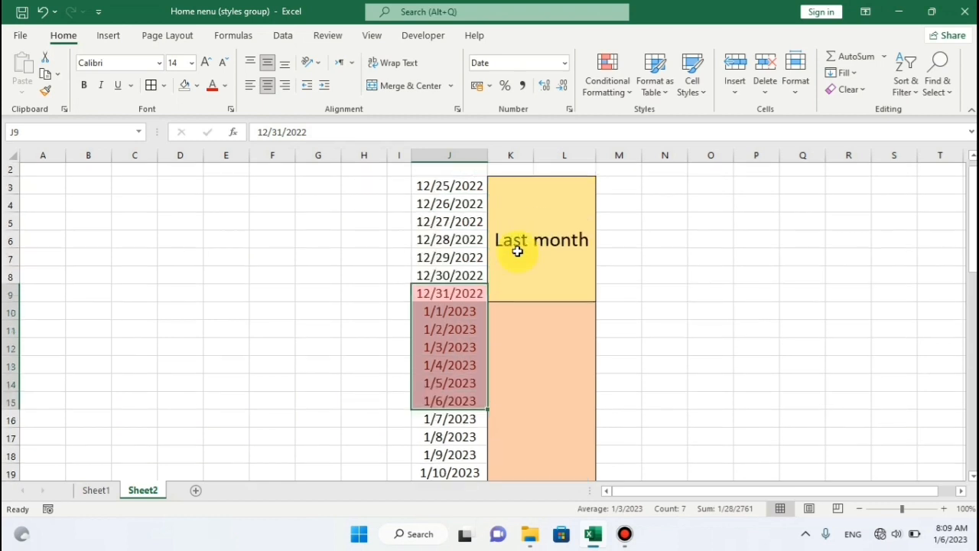
key("ctrl+z")
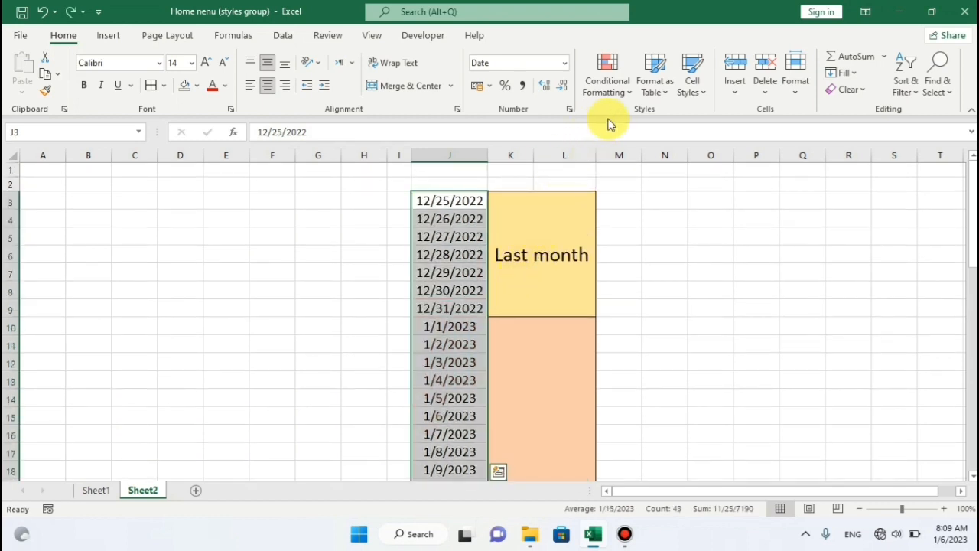
Step: Add an A Date Occurring rule to J3:J45 that marks Last week in Light Red Fill with Dark Red Text
left_click(630, 97)
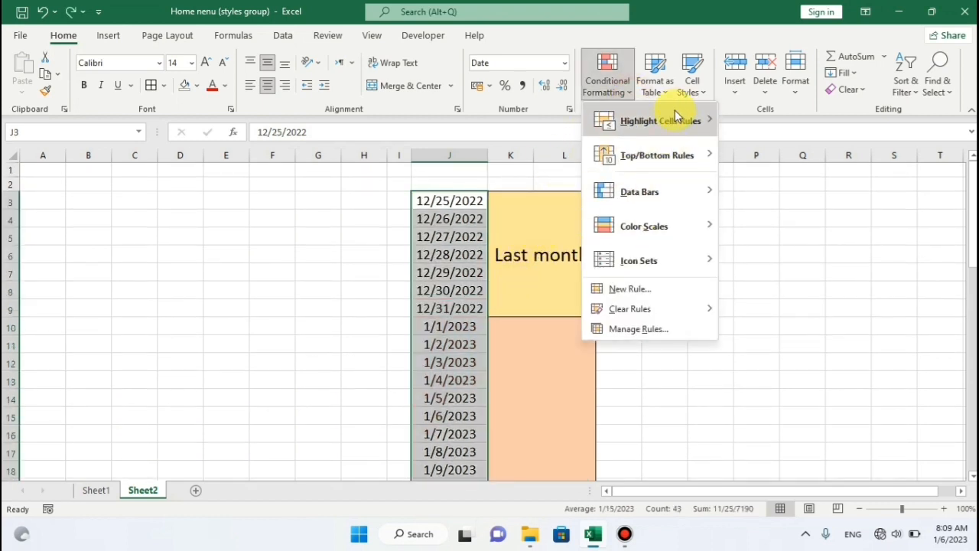
mouse_move(688, 115)
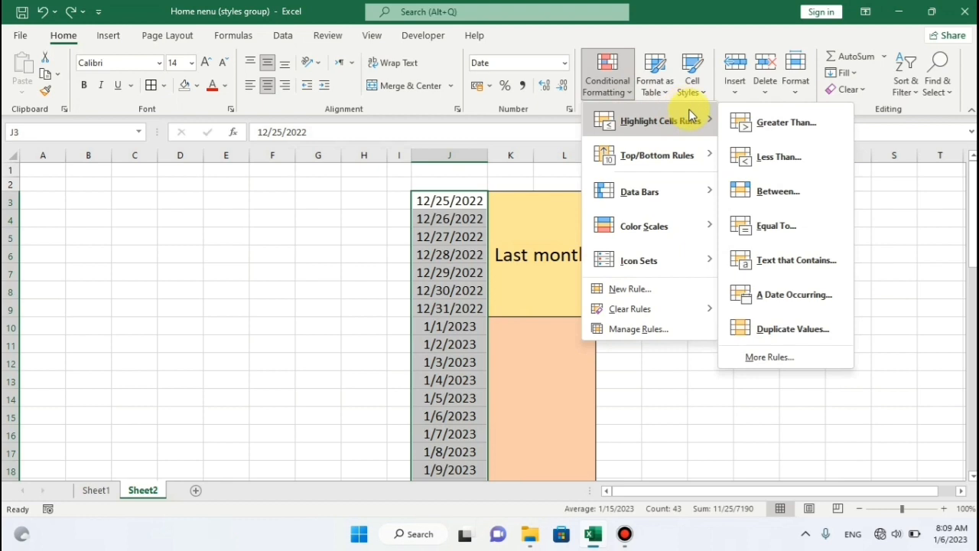
left_click(782, 294)
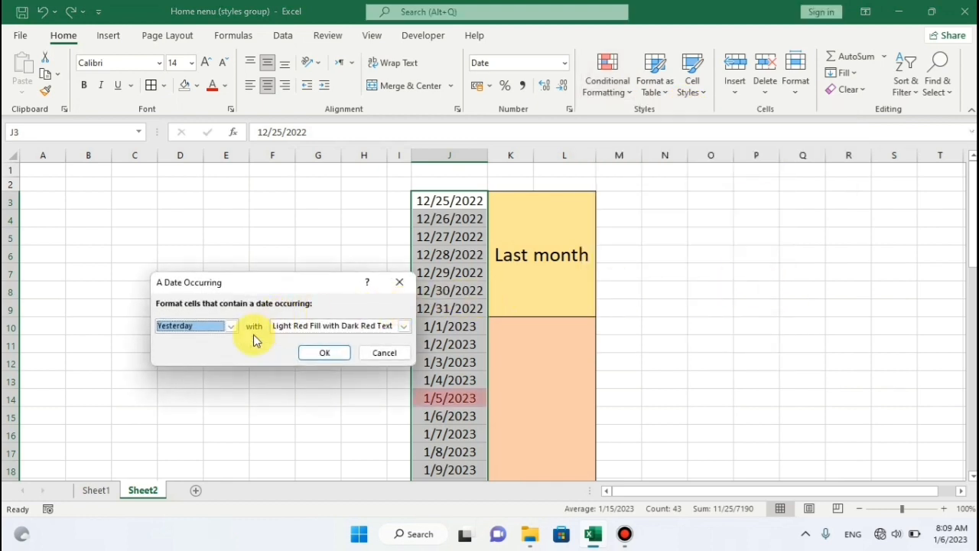
left_click(232, 327)
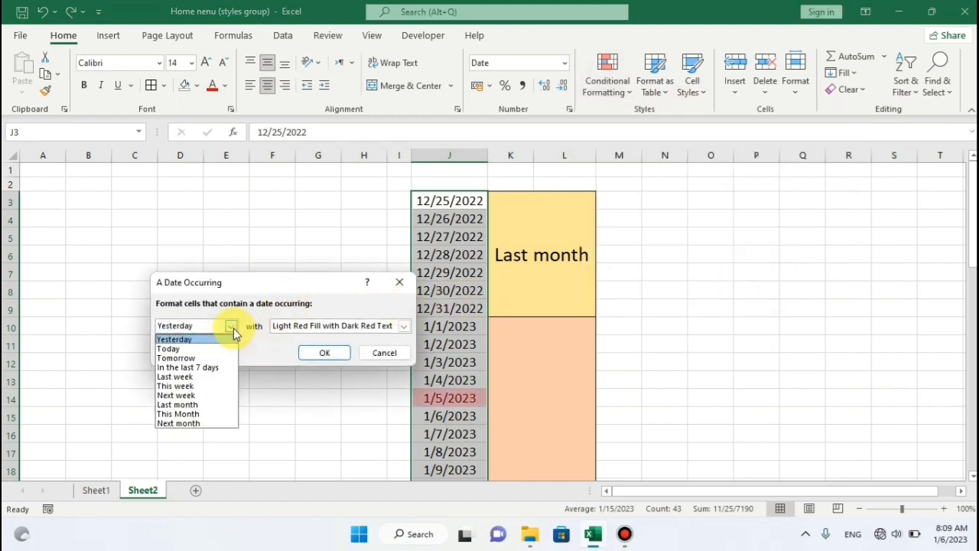
left_click(191, 376)
left_click(323, 352)
Step: Select dates J3:J9 to check the highlighted span and undo the Last week rule
left_click_drag(472, 198, 452, 307)
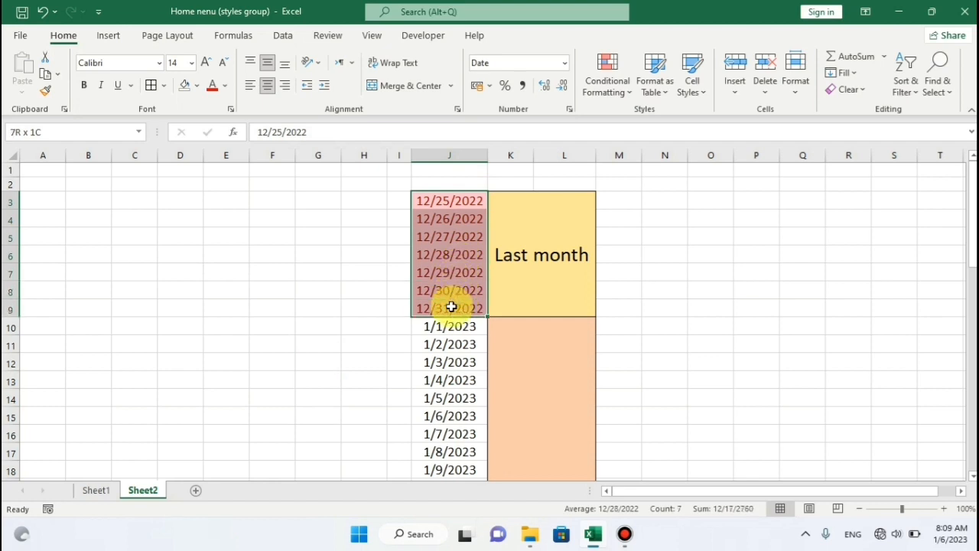
left_click_drag(452, 307, 454, 307)
key("ctrl+z")
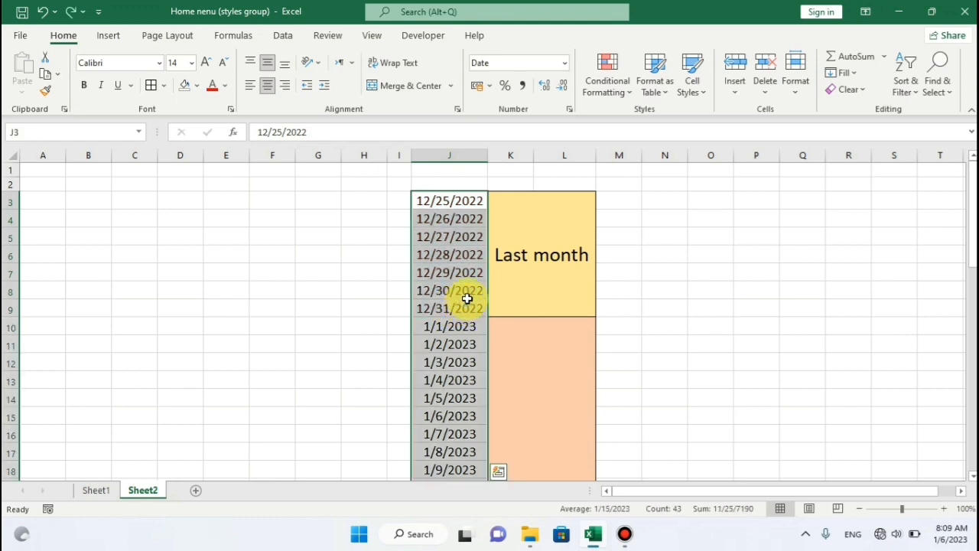
Step: Reapply the Last week date rule to J3:J45 in Light Red Fill with Dark Red Text and undo it after checking the dates
left_click(627, 95)
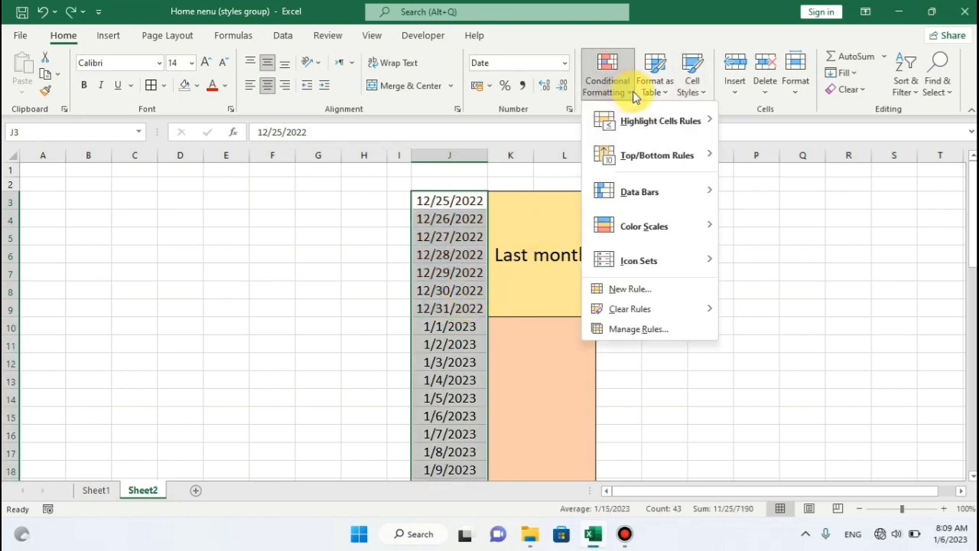
mouse_move(663, 120)
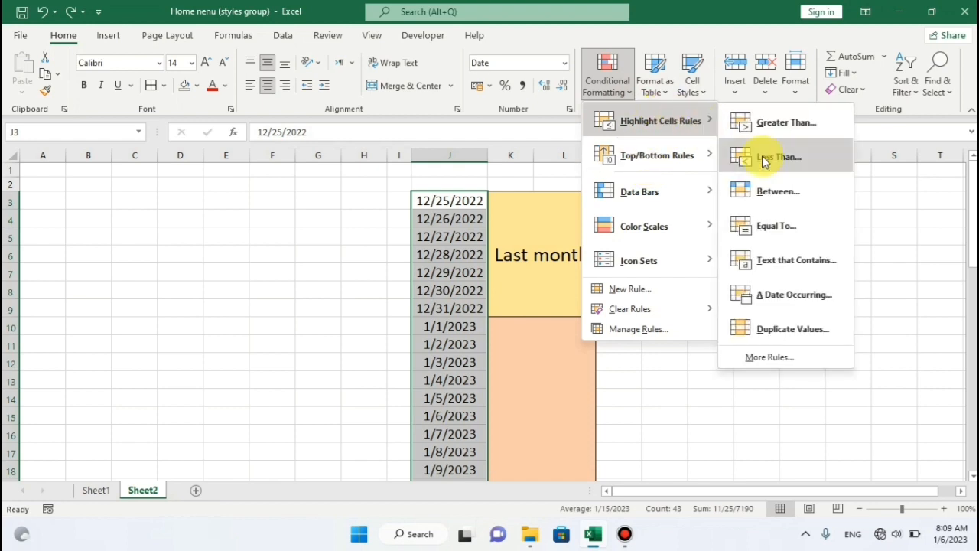
left_click(790, 287)
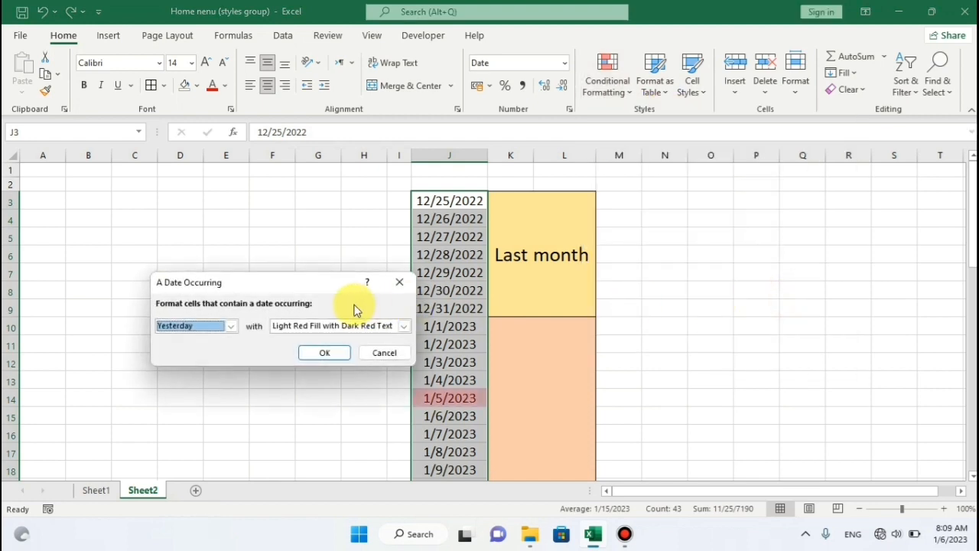
left_click(230, 326)
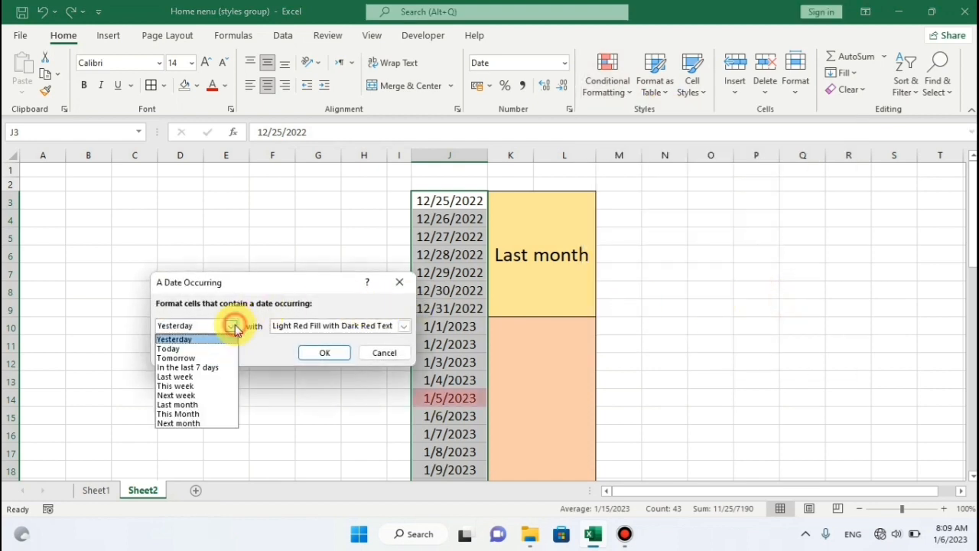
left_click(196, 376)
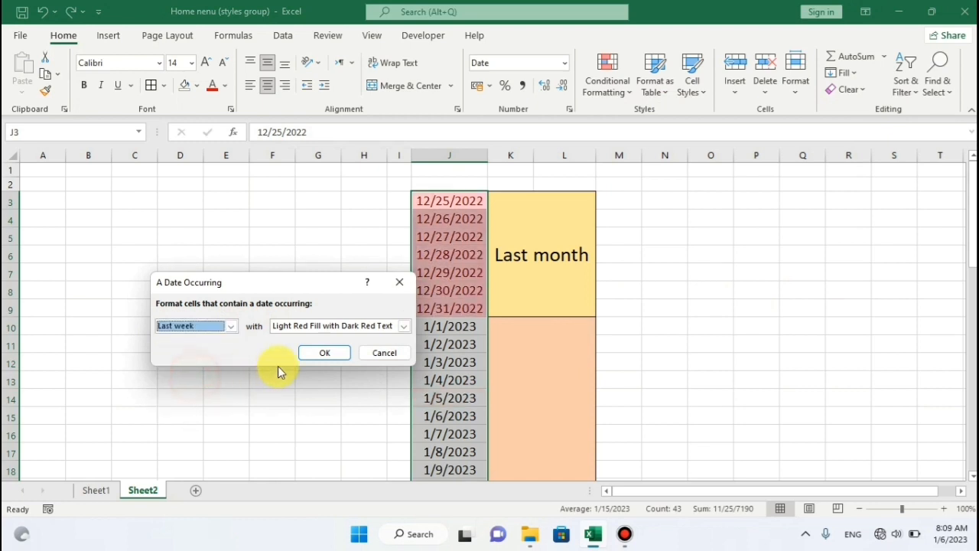
left_click(322, 355)
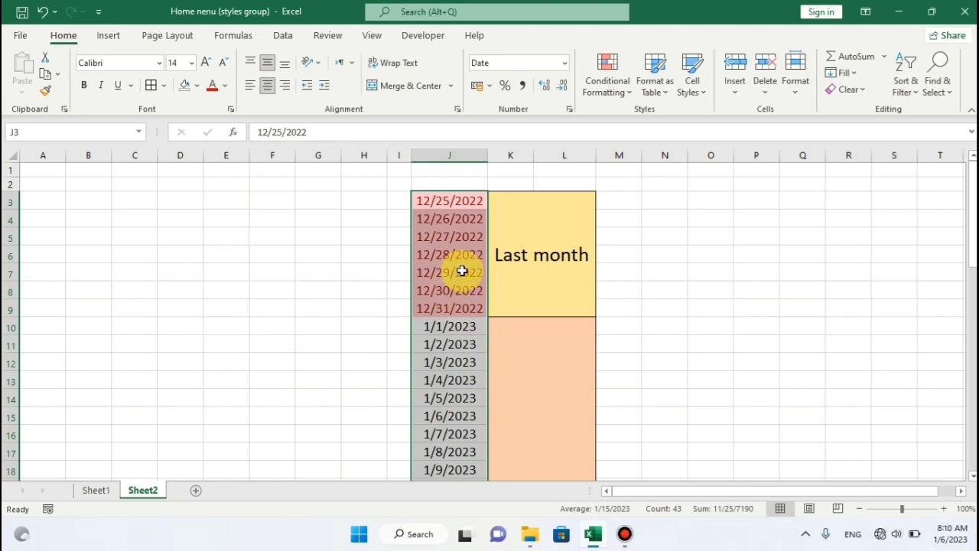
key("ctrl+z")
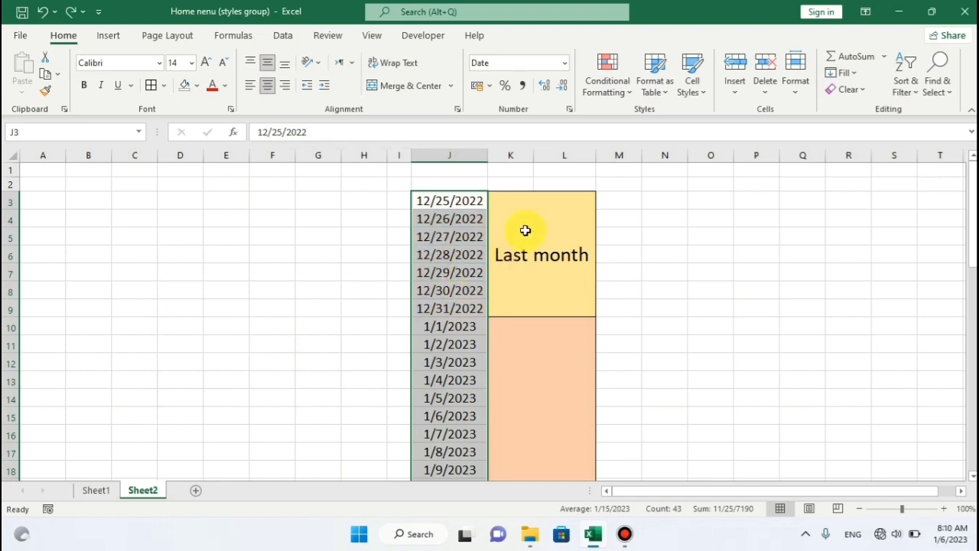
Step: Try an A Date Occurring rule on J3:J45 that marks This week in Light Red Fill with Dark Red Text, and undo it after checking the dates
left_click(628, 91)
mouse_move(634, 121)
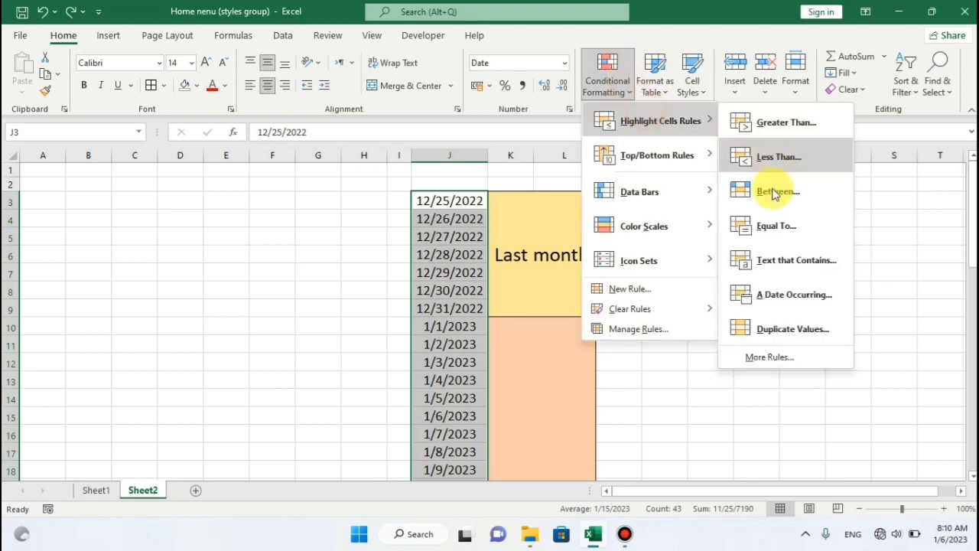
left_click(771, 304)
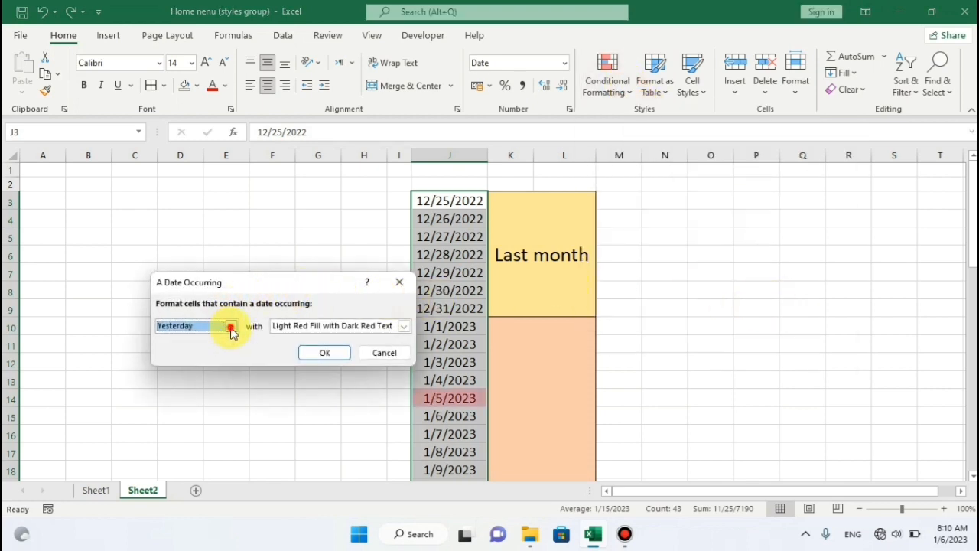
left_click(231, 327)
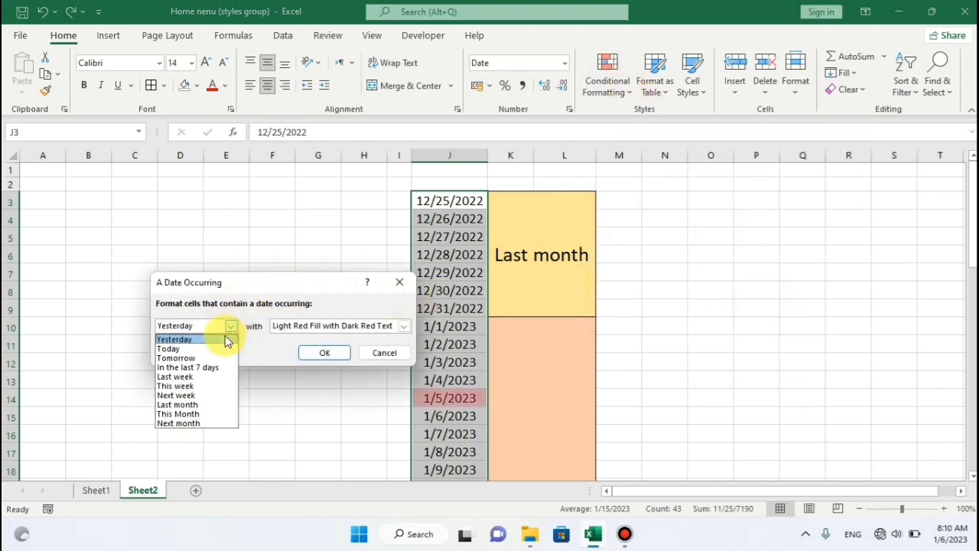
left_click(191, 387)
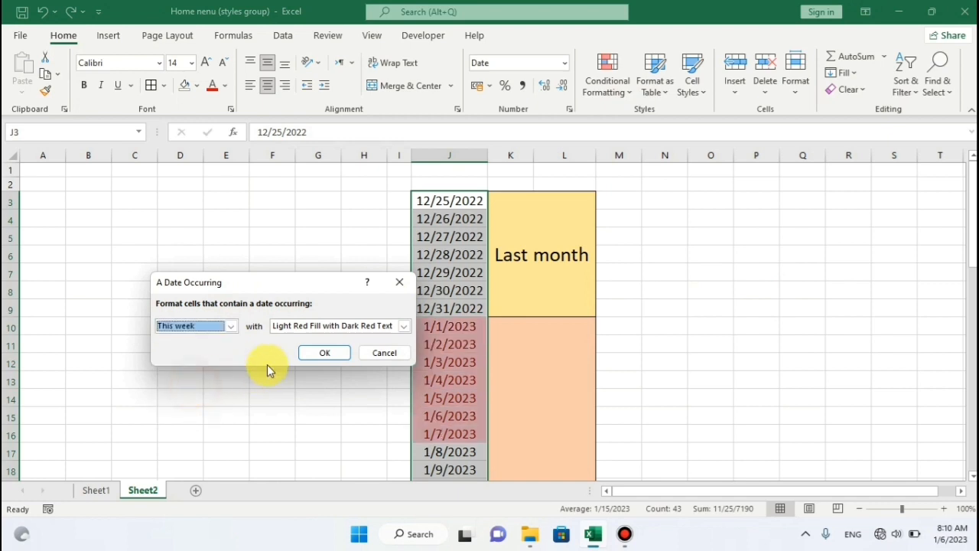
left_click(311, 352)
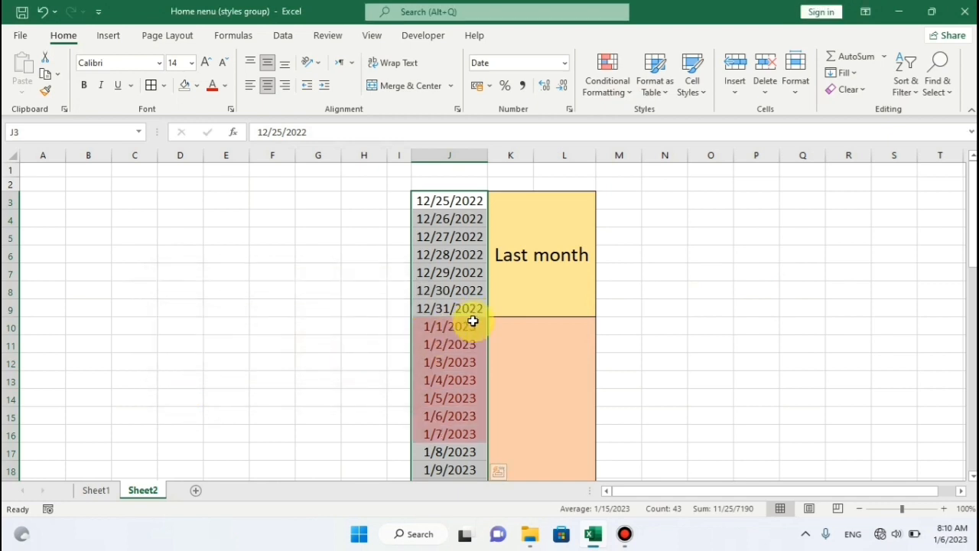
scroll(473, 321, "down", 2)
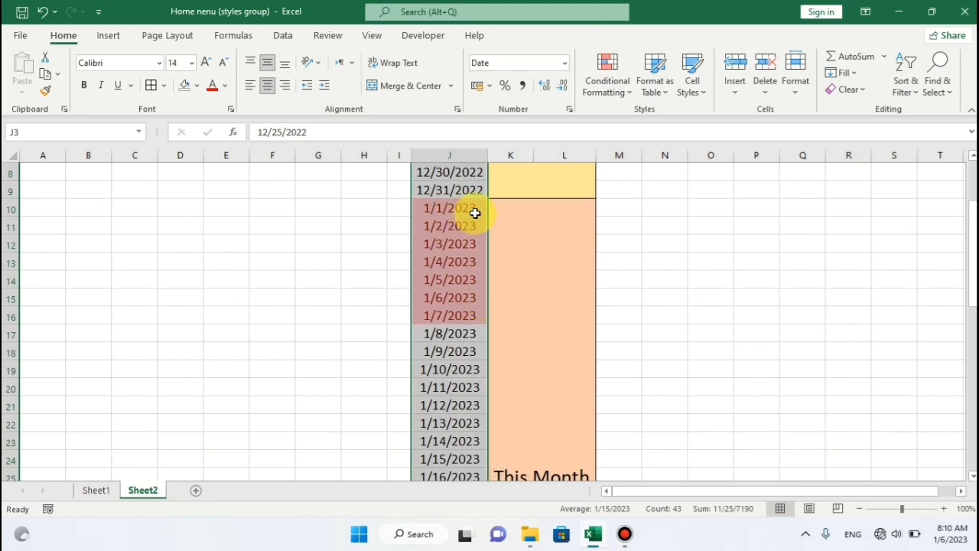
key("ctrl+z")
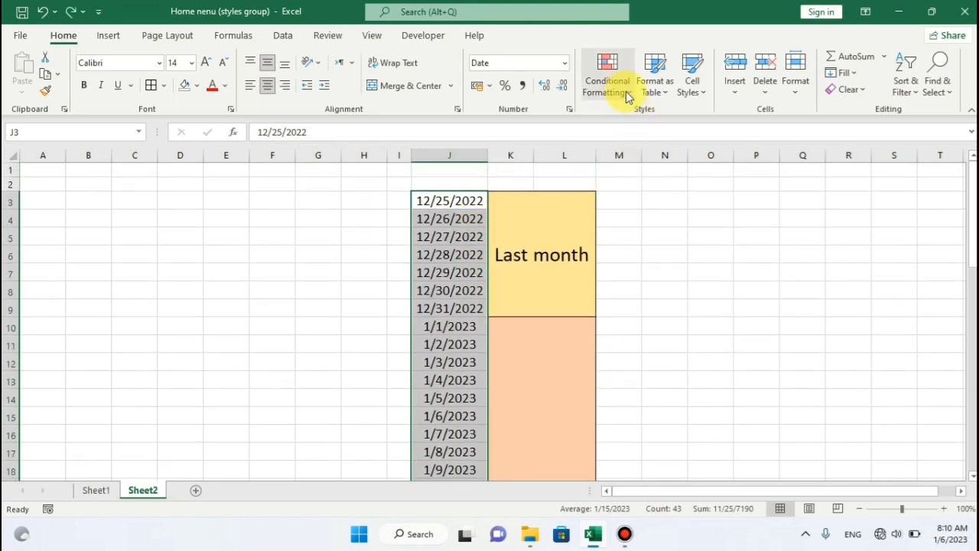
Step: Try an A Date Occurring rule on J3:J45 that marks Next week in Light Red Fill with Dark Red Text
left_click(626, 97)
mouse_move(651, 120)
left_click(772, 298)
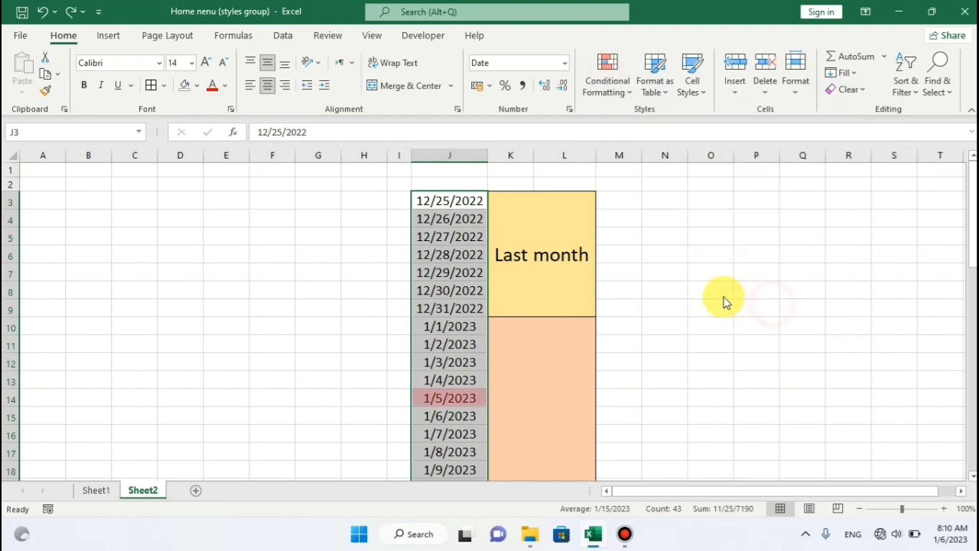
left_click(230, 326)
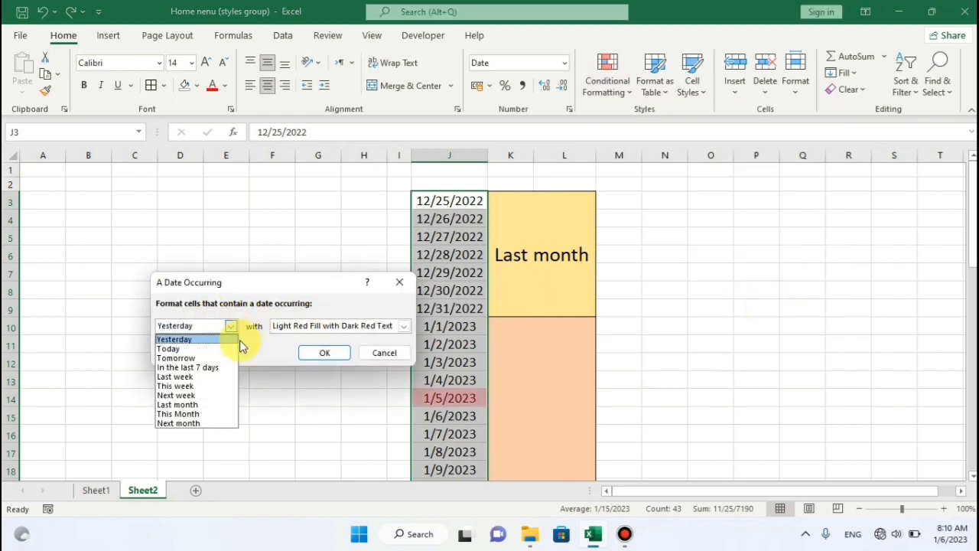
left_click(198, 395)
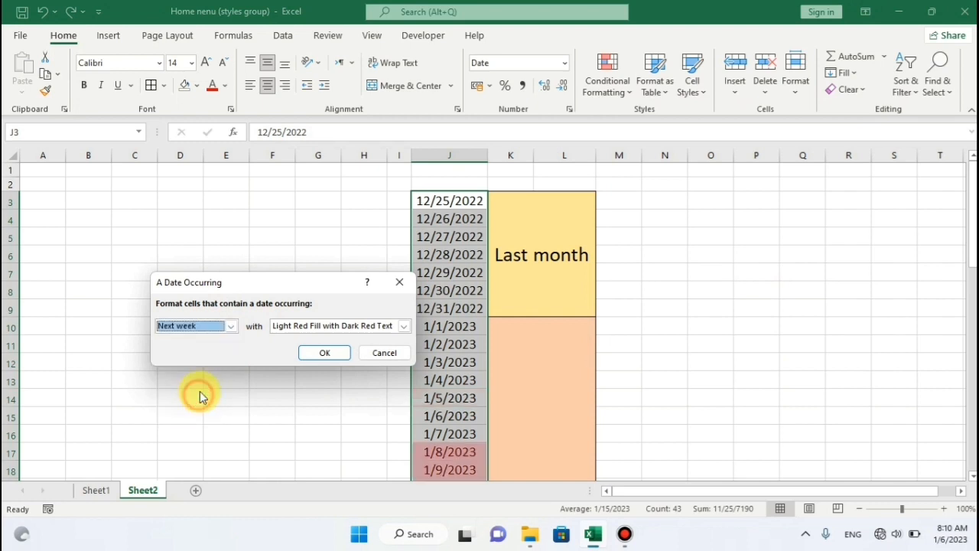
left_click(325, 353)
scroll(585, 230, "down", 5)
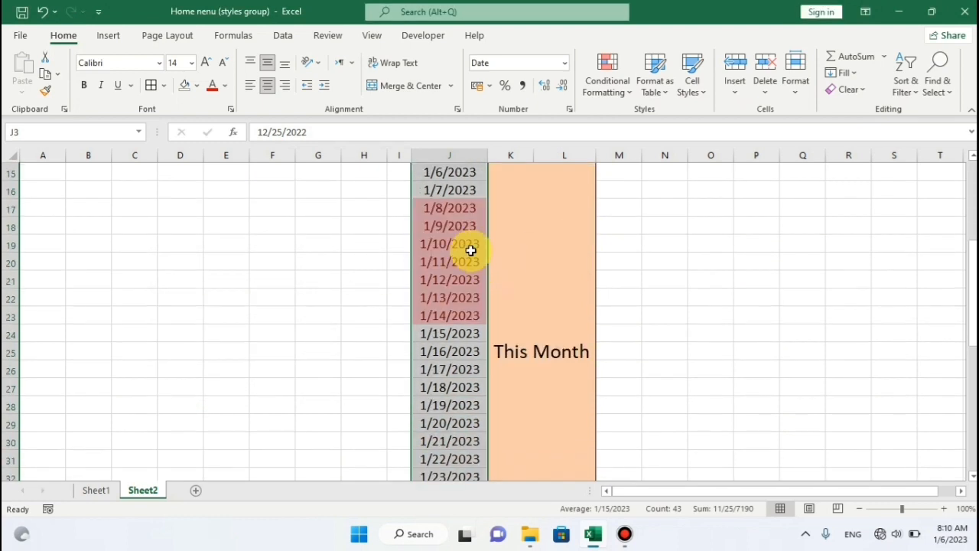
Step: Try an A Date Occurring rule on J3:J45 that marks Last month in Yellow Fill with Dark Yellow Text
left_click(632, 96)
mouse_move(632, 124)
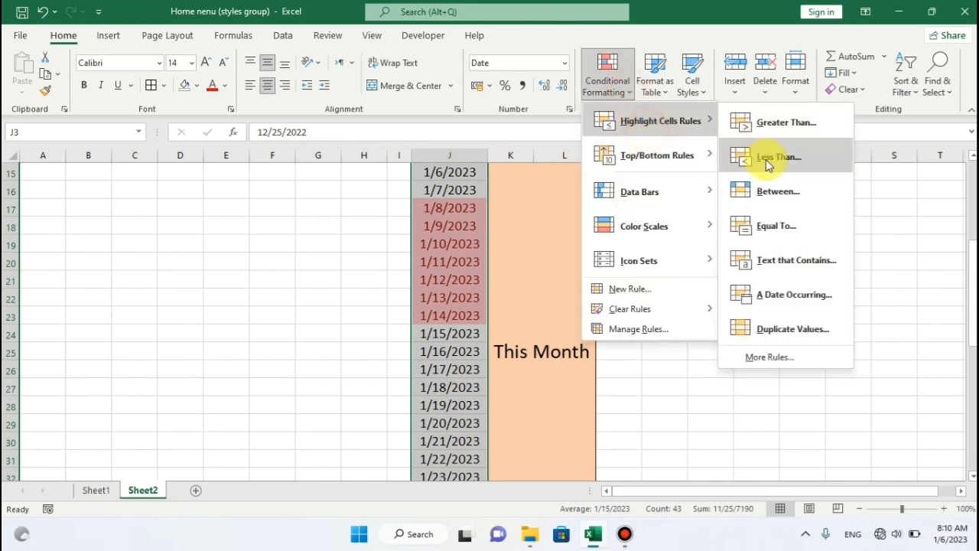
left_click(804, 295)
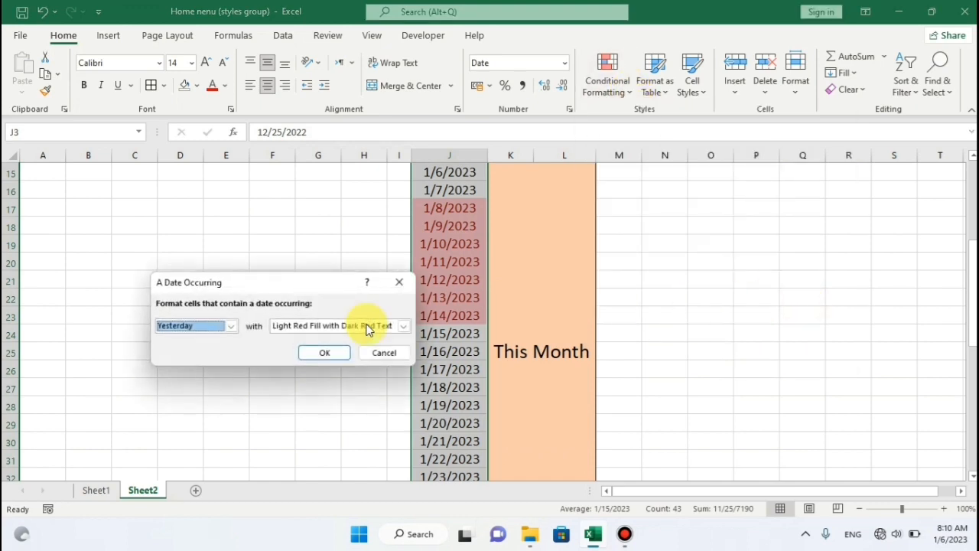
left_click(232, 327)
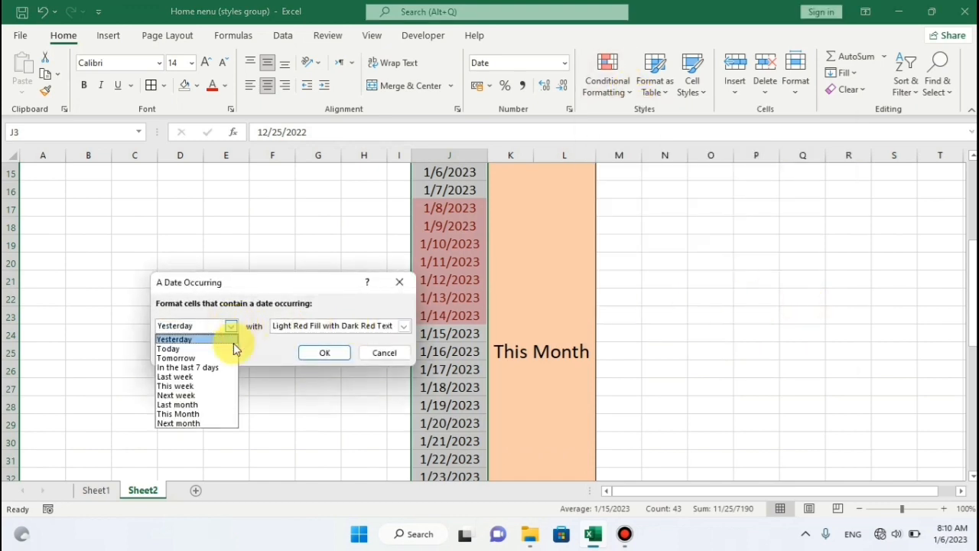
left_click(195, 404)
left_click(405, 327)
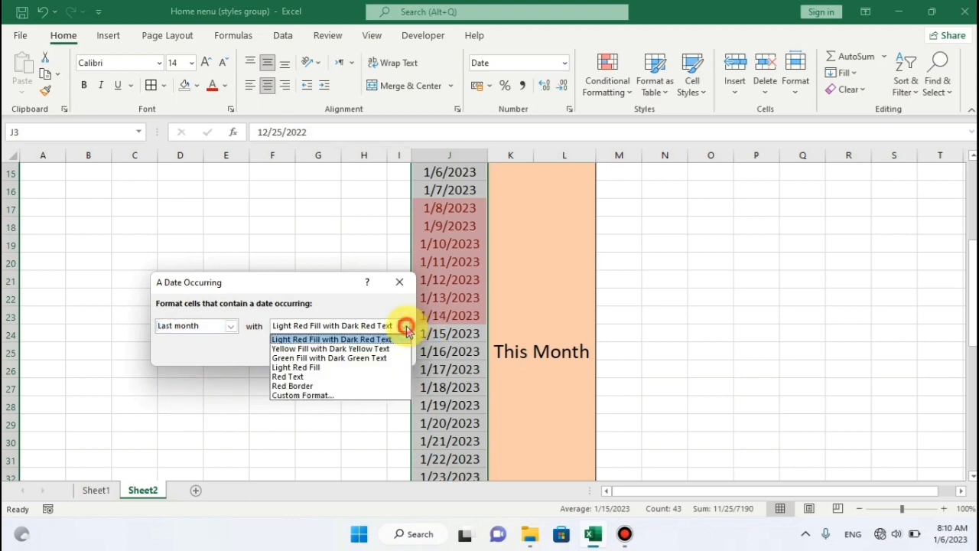
left_click(360, 349)
left_click(325, 353)
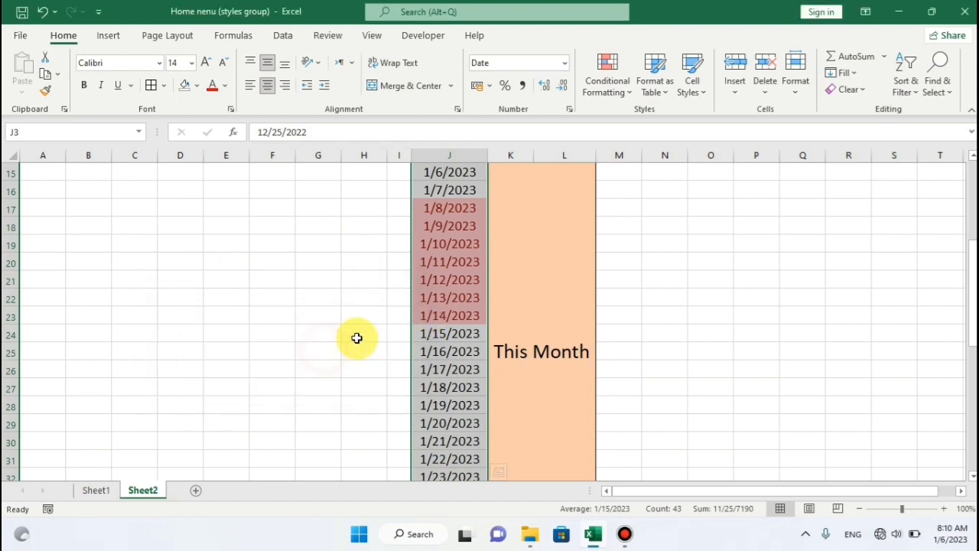
Step: Check the highlighted dates in column J, and undo the Last month and Next week rules
scroll(459, 284, "up", 5)
scroll(466, 260, "down", 1)
scroll(460, 226, "up", 1)
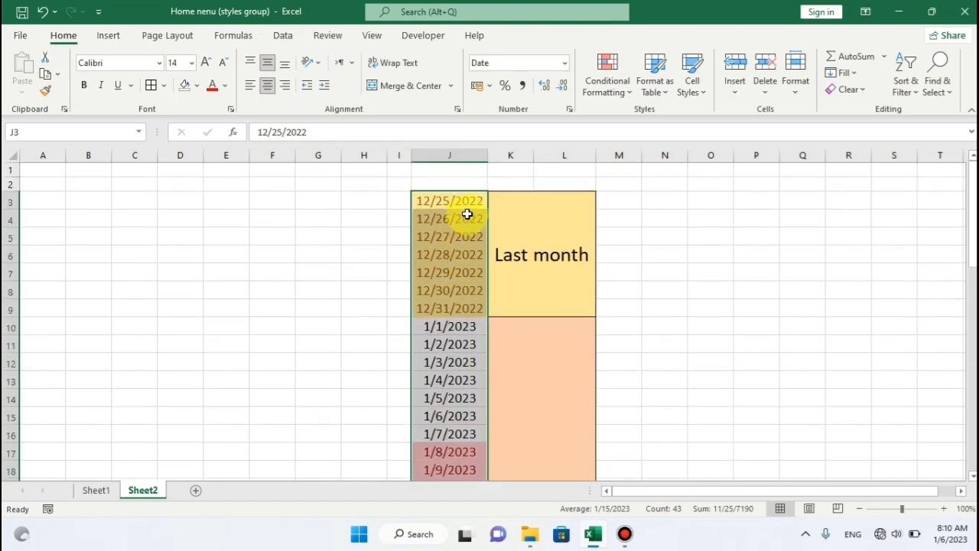
scroll(469, 203, "down", 2)
scroll(469, 205, "up", 2)
key("ctrl+z")
key("ctrl+z")
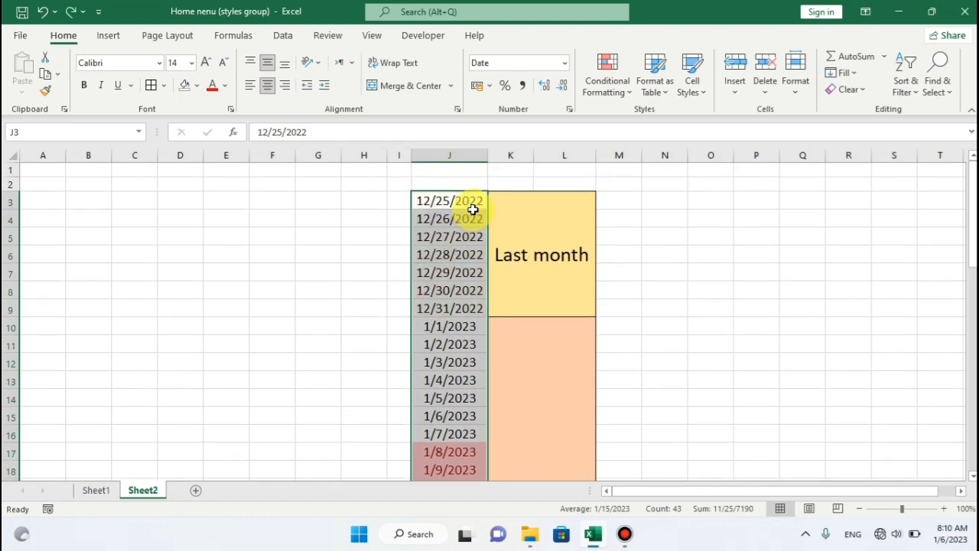
Step: Add an A Date Occurring rule to J3:J45 that marks This Month in Green Fill with Dark Green Text
left_click(631, 92)
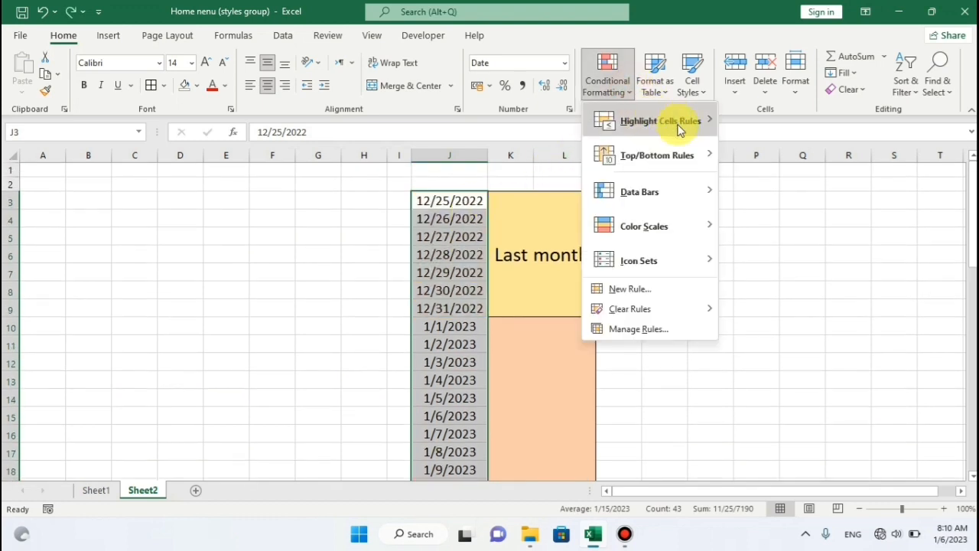
mouse_move(684, 125)
left_click(802, 305)
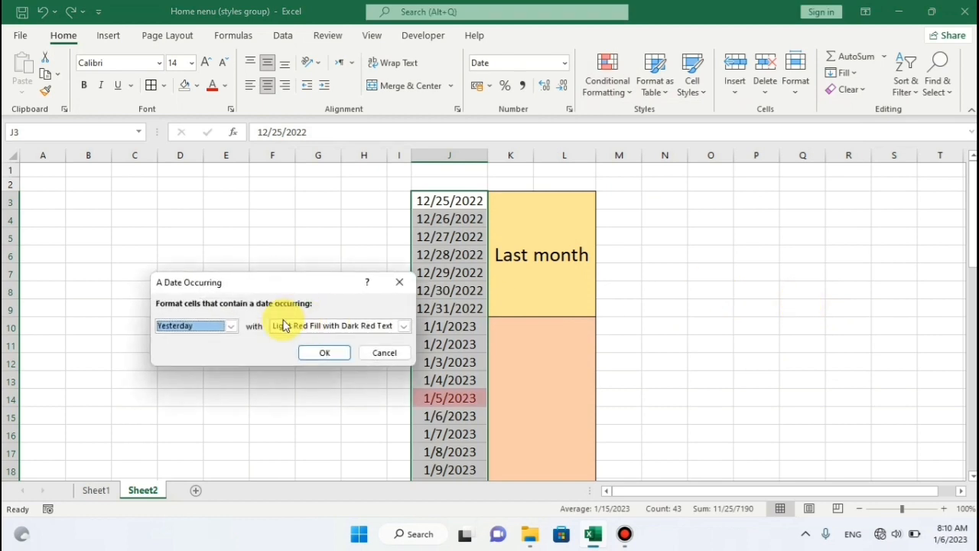
left_click(232, 328)
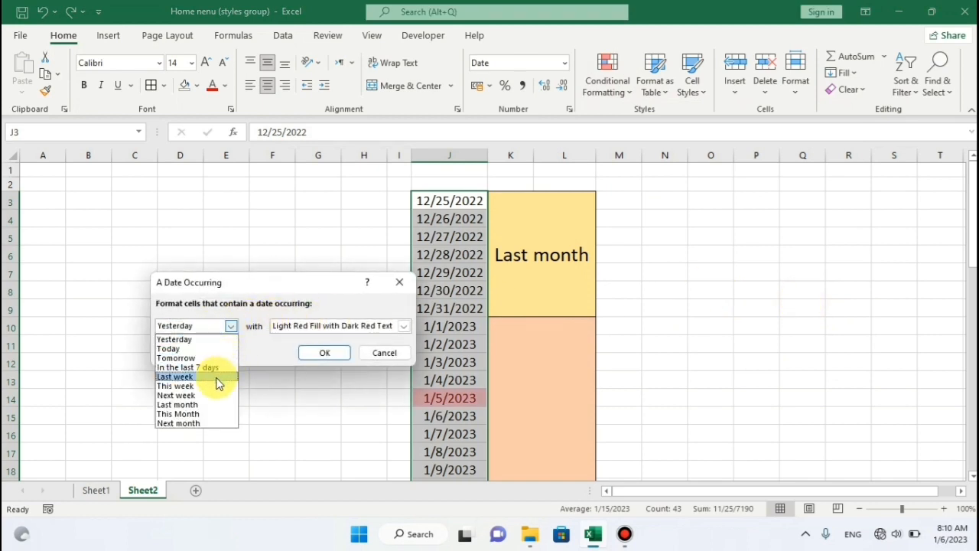
left_click(191, 417)
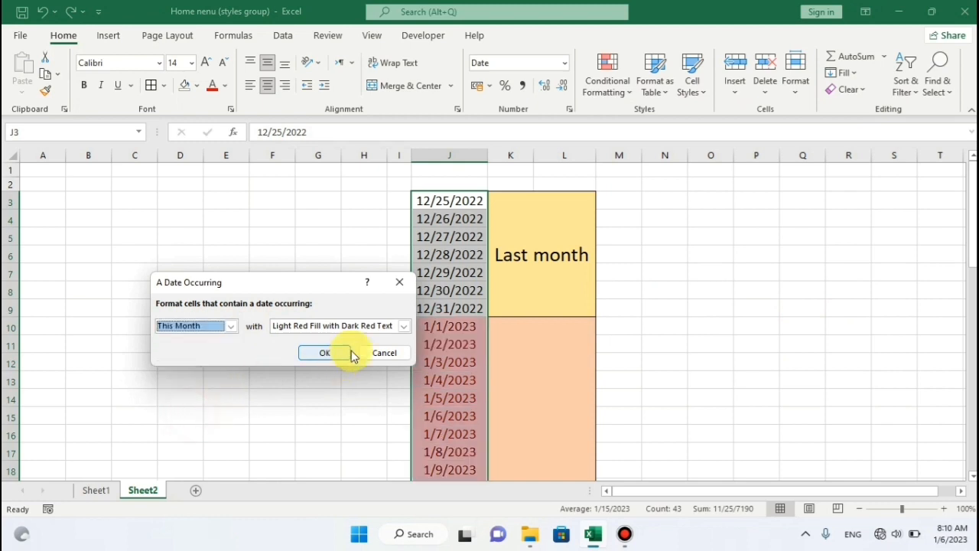
left_click(403, 326)
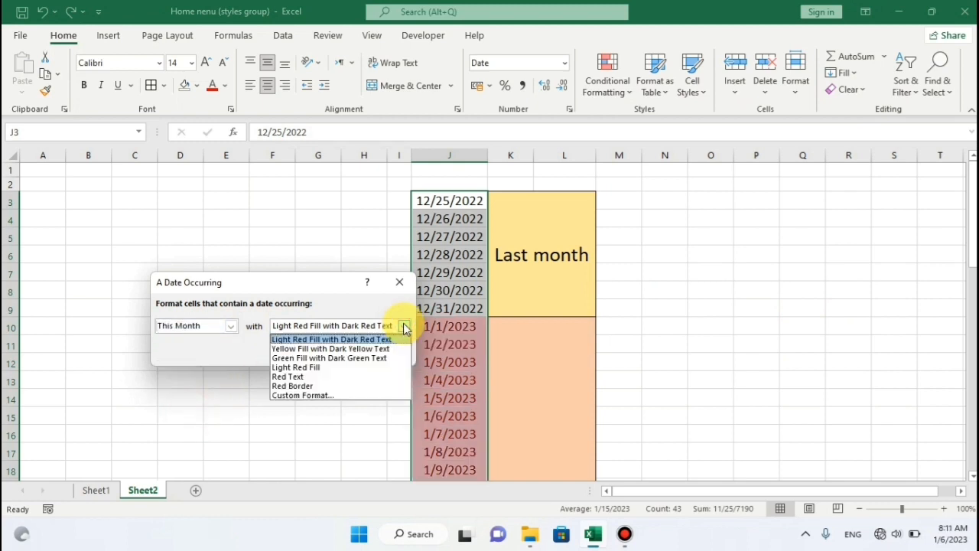
left_click(340, 358)
left_click(334, 358)
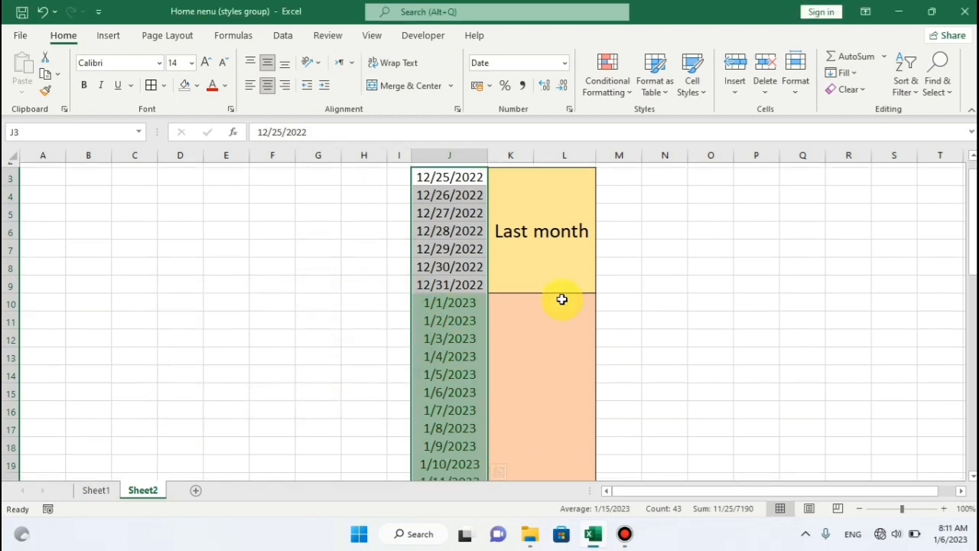
Step: Select the January dates J10:J40 to check the span highlighted by the This Month rule
scroll(485, 299, "down", 6)
scroll(467, 282, "up", 2)
scroll(467, 281, "up", 3)
left_click_drag(467, 205, 466, 371)
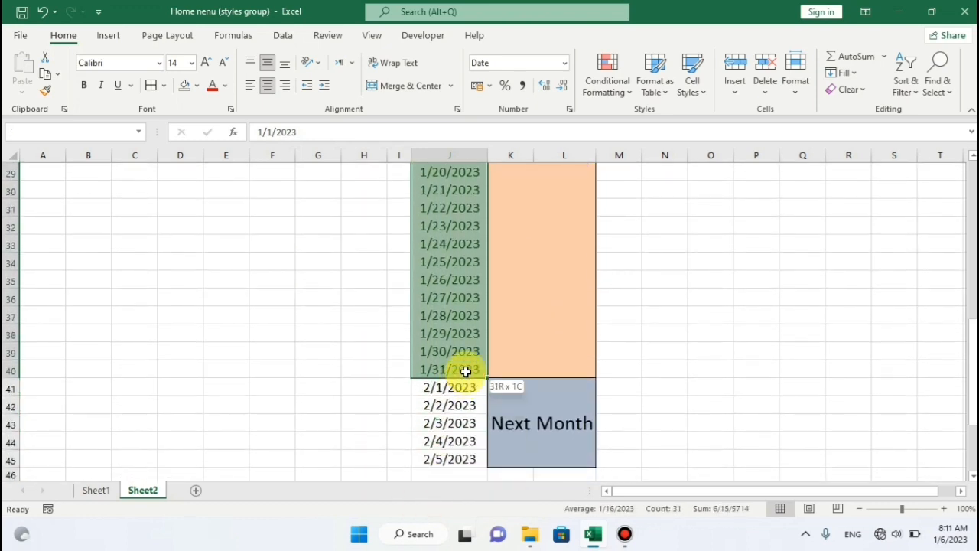
left_click(632, 330)
Step: Add an A Date Occurring rule to J3:J45 that marks Next month in Light Red Fill with Dark Red Text
left_click_drag(448, 455, 462, 202)
left_click(629, 91)
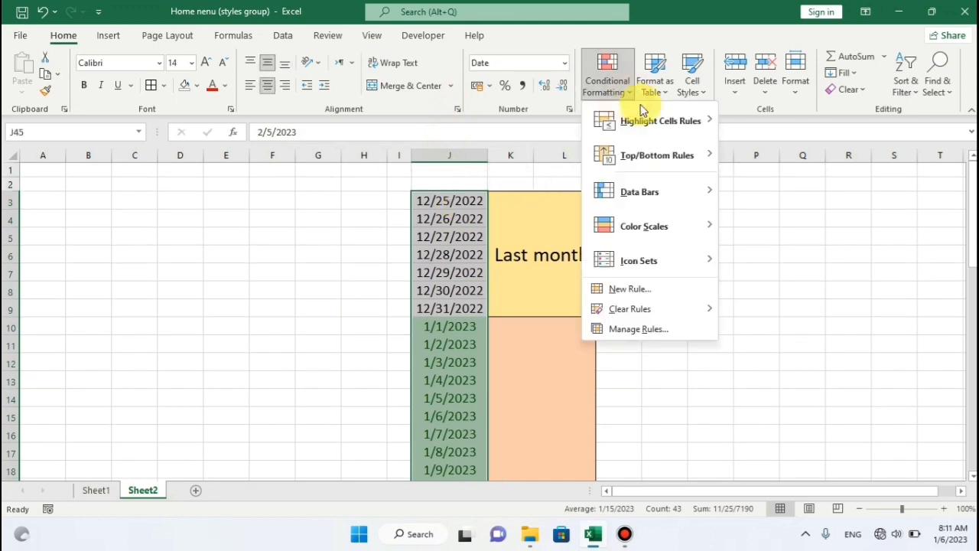
mouse_move(643, 115)
left_click(797, 293)
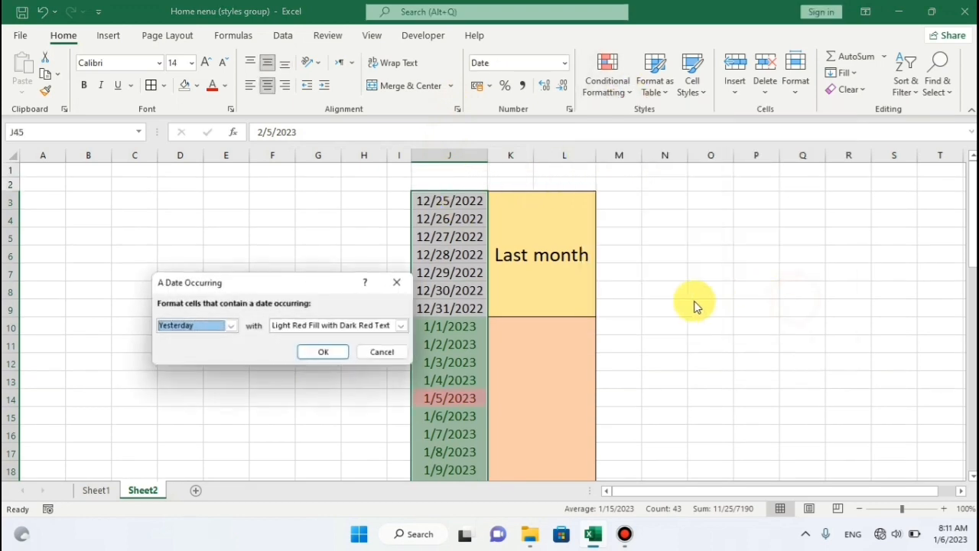
left_click(232, 327)
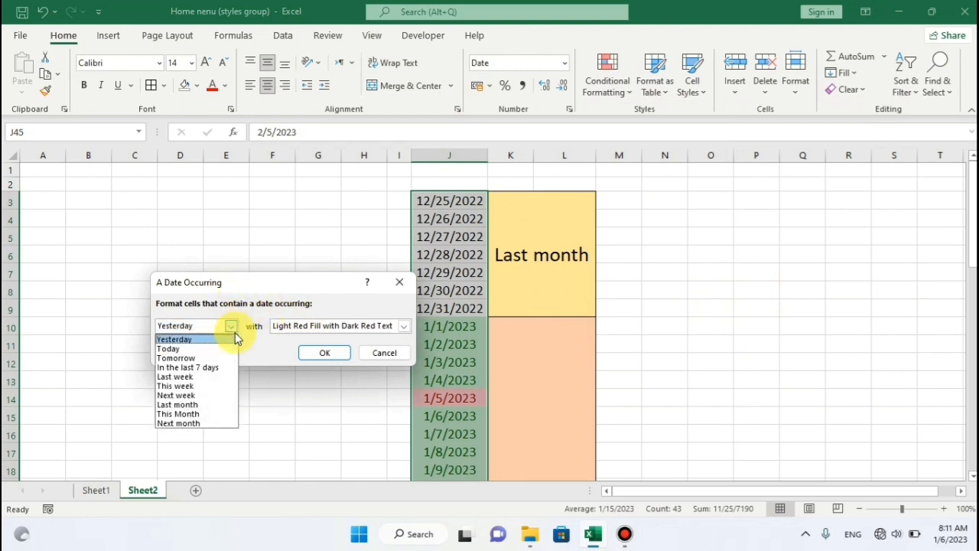
left_click(192, 423)
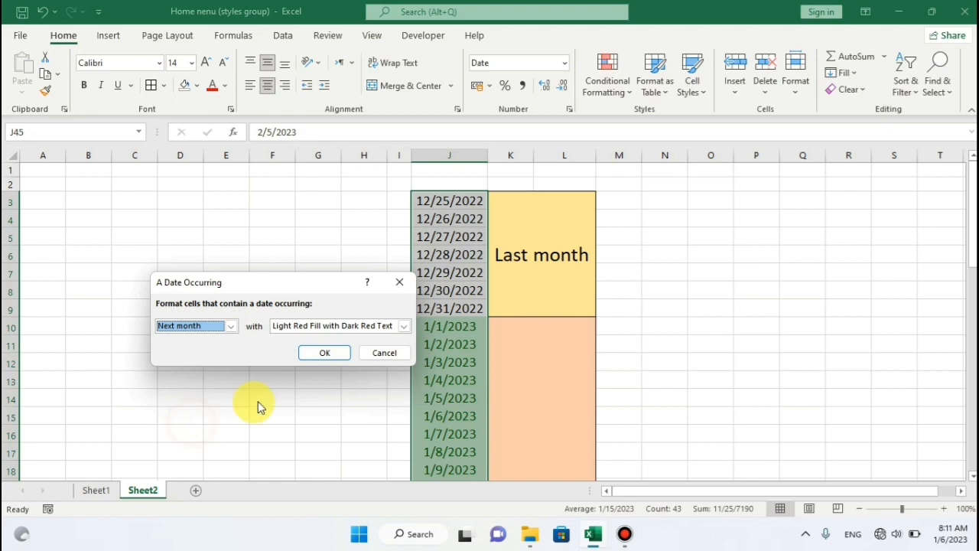
left_click(326, 352)
Step: Select the February dates J41:J45 to check the span highlighted by the Next month rule
scroll(524, 257, "down", 12)
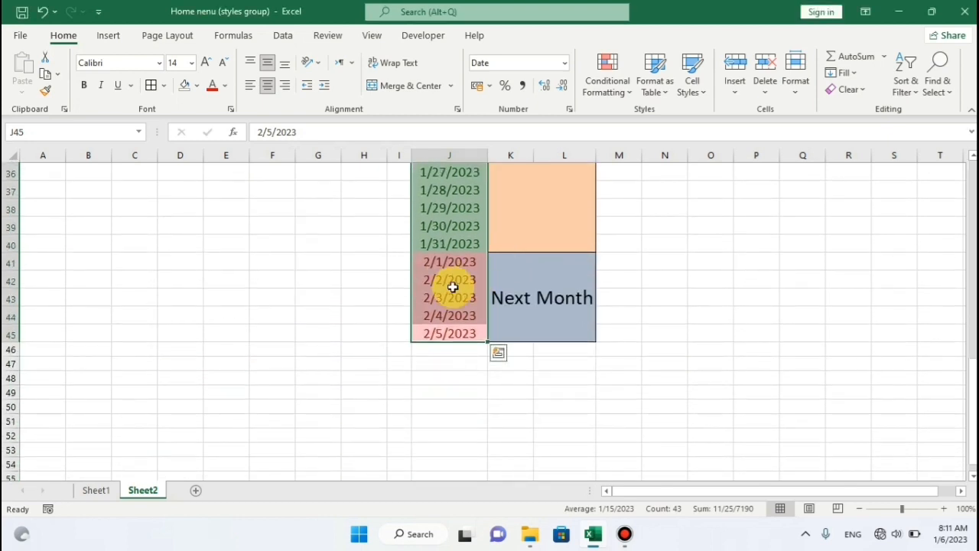
left_click(459, 277)
left_click_drag(466, 269, 456, 333)
scroll(544, 264, "up", 12)
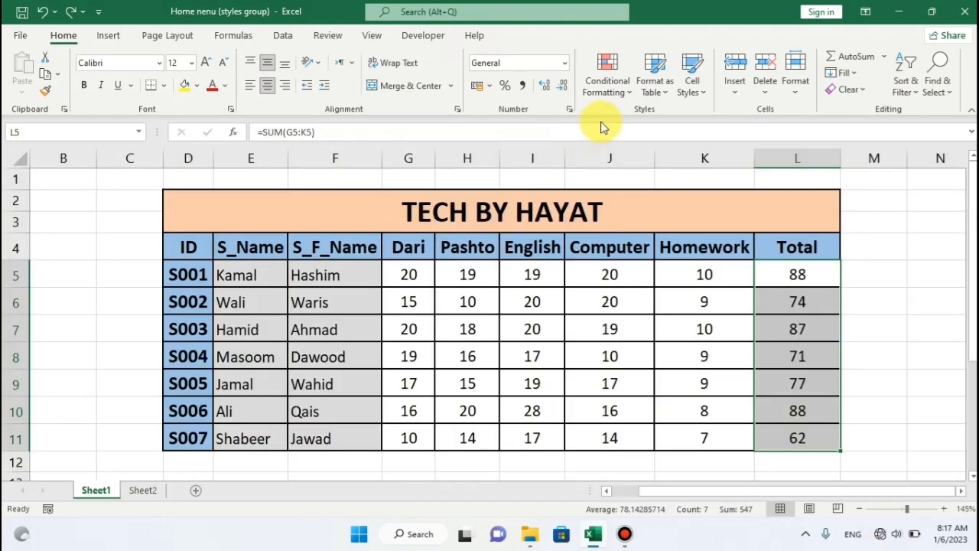
left_click(632, 90)
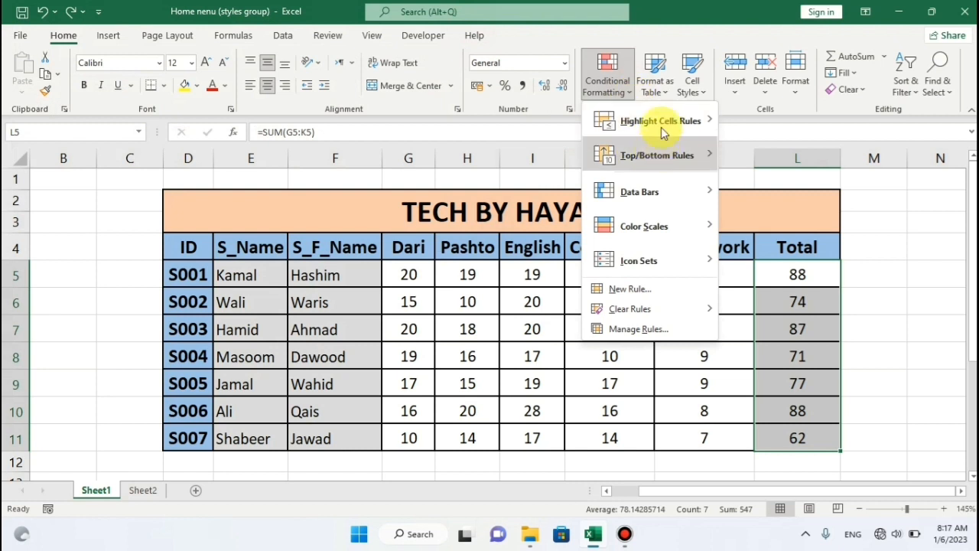
mouse_move(664, 127)
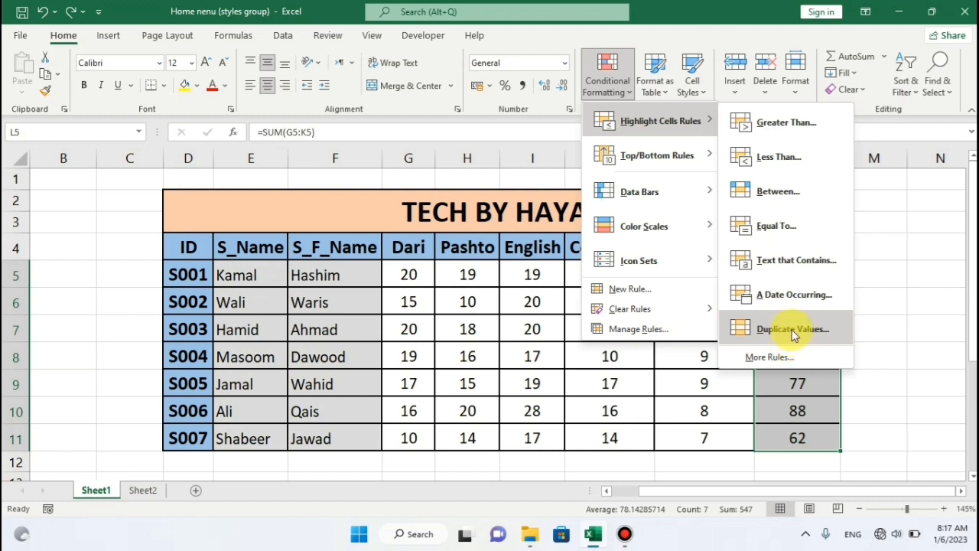
left_click(681, 385)
left_click(710, 306)
Step: Add a Duplicate Values rule to the Total marks L5:L11 that formats Duplicate values with Light Red Fill with Dark Red Text
left_click_drag(800, 275, 791, 437)
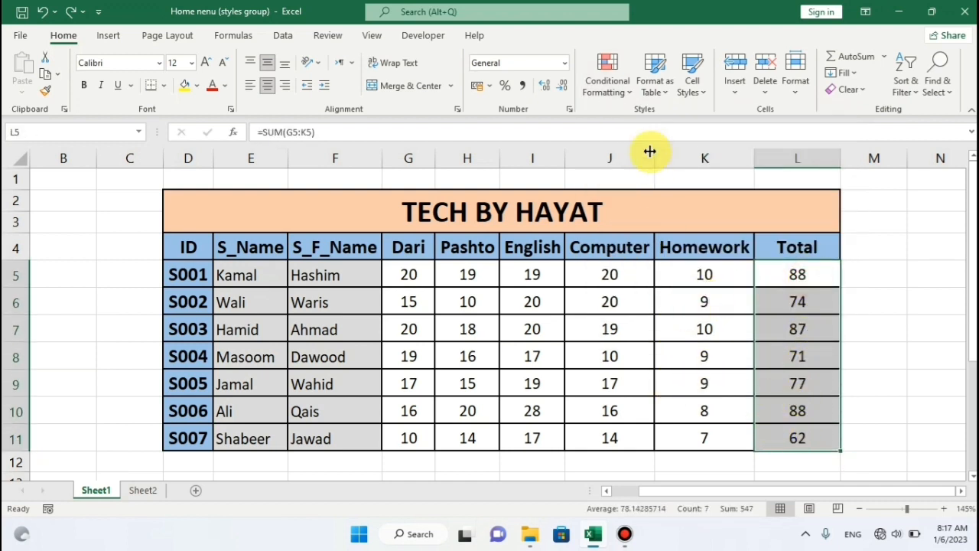
left_click(629, 89)
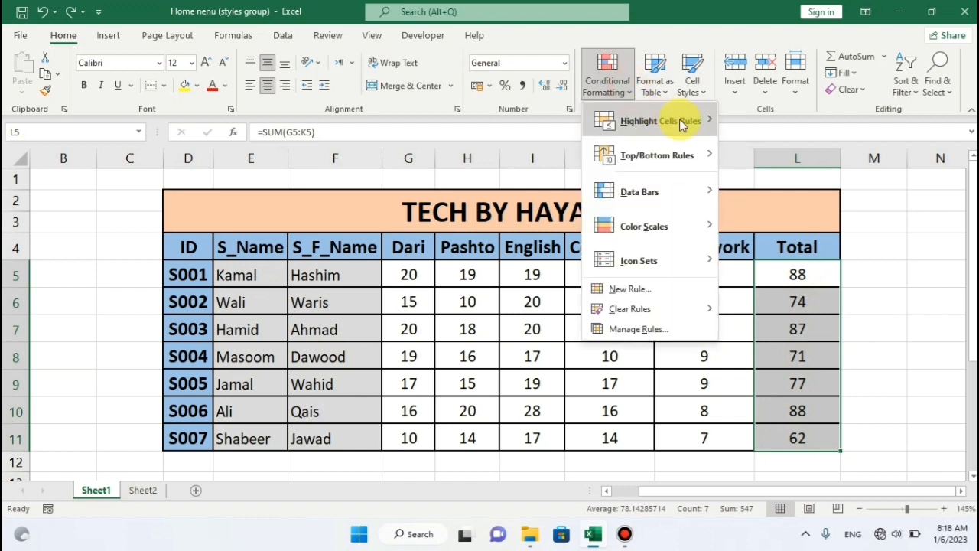
left_click(796, 340)
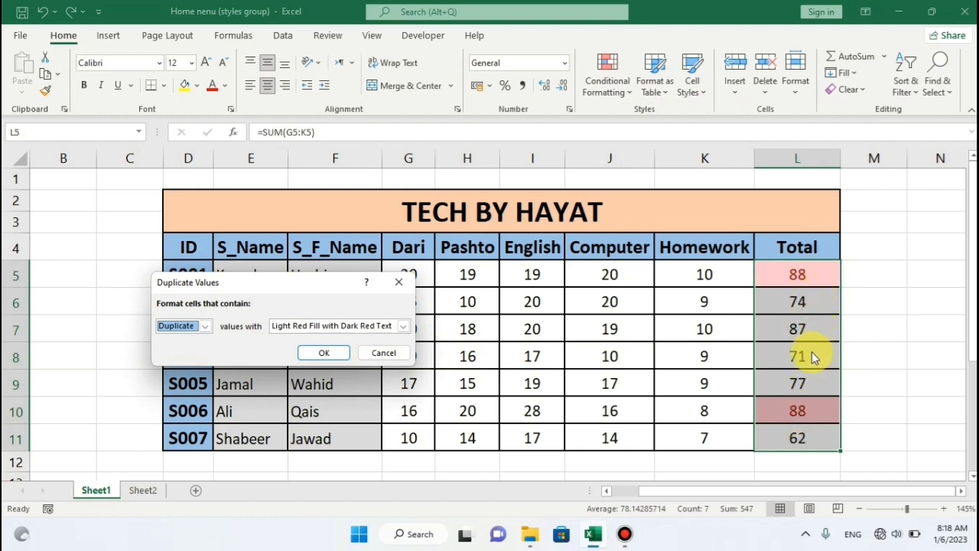
left_click(204, 326)
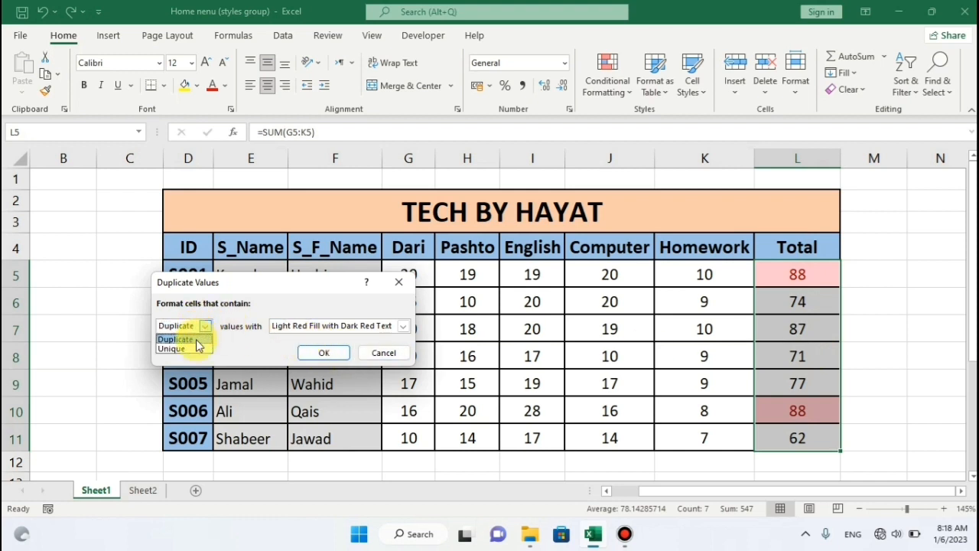
left_click(184, 339)
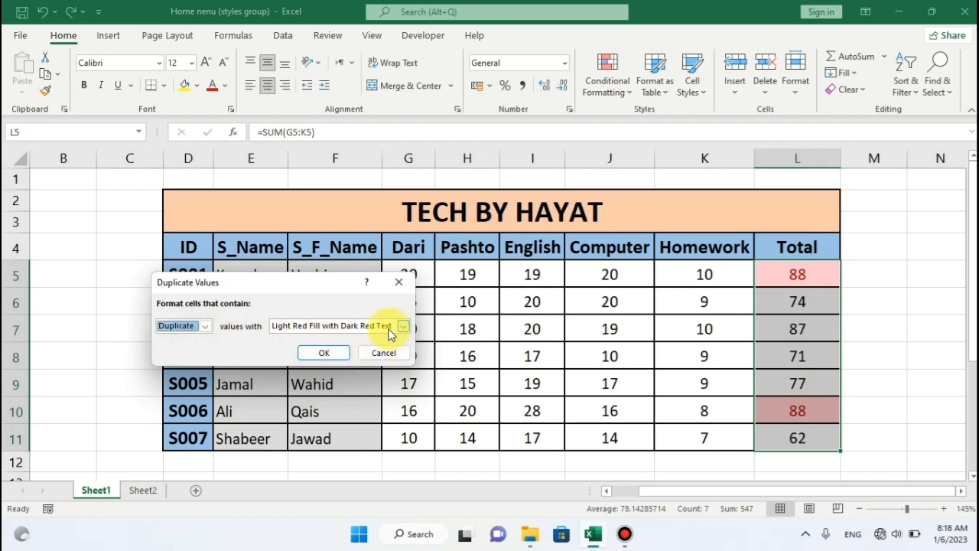
left_click(323, 357)
Step: Compare the highlighted duplicate totals in L5 and L10 with the unhighlighted totals in the Total column
left_click(765, 329)
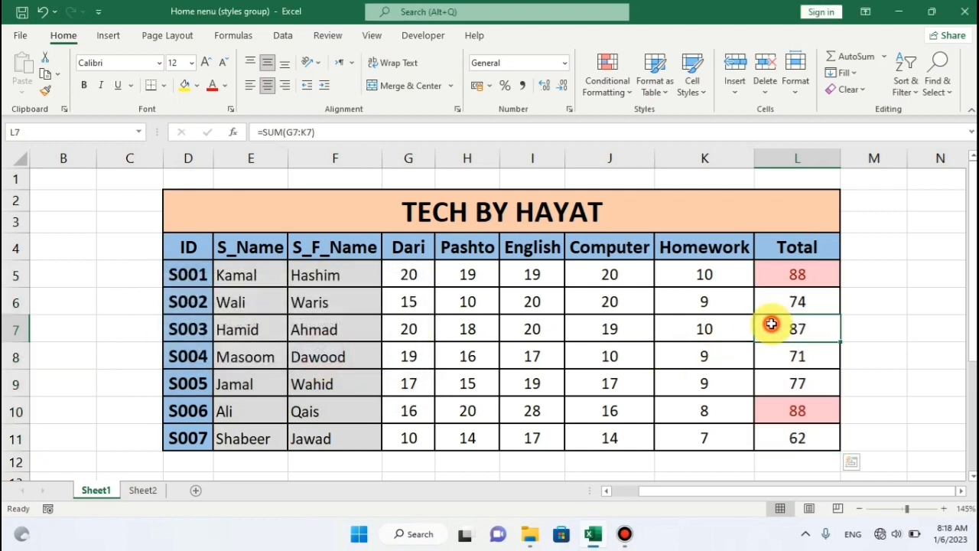
left_click(817, 277)
left_click(802, 409)
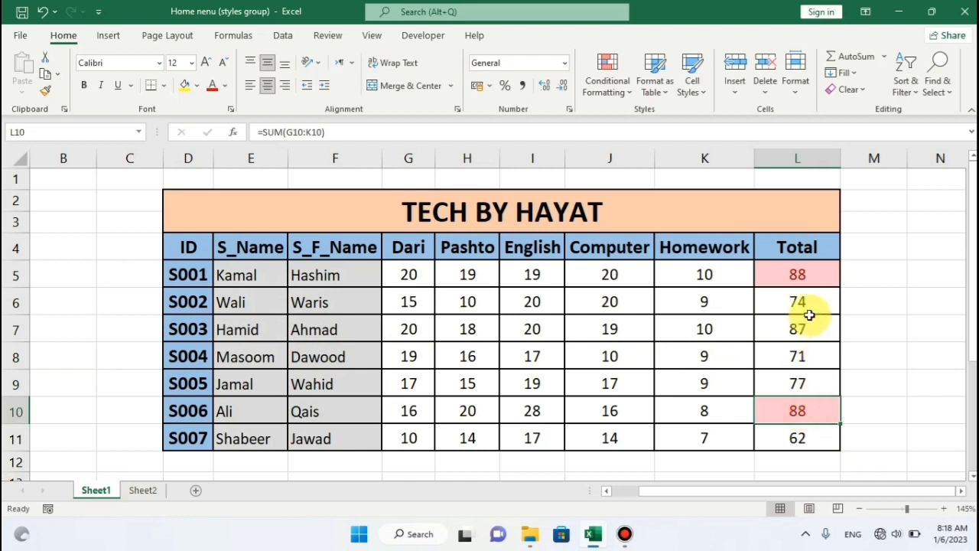
left_click(813, 275)
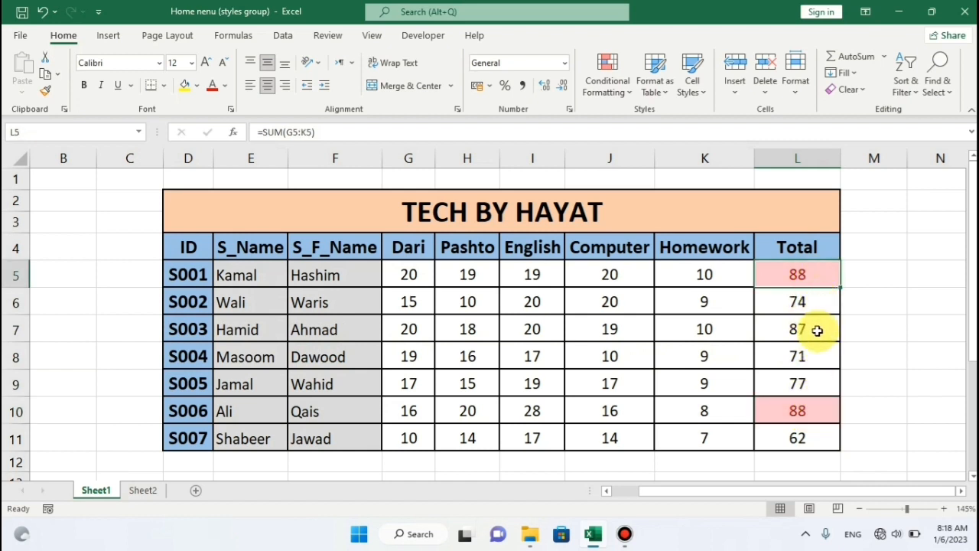
left_click(820, 355)
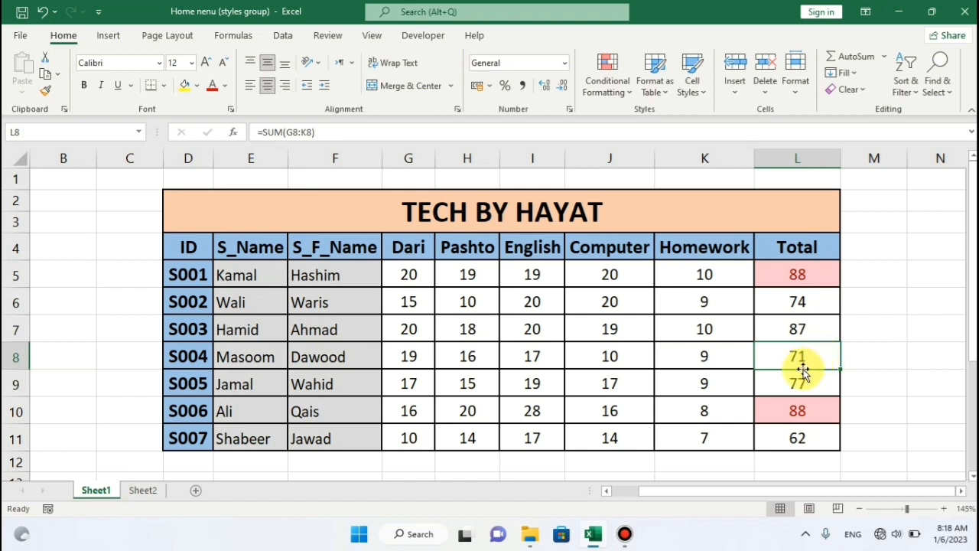
Step: Overwrite the totals in L8 and L7 with 88 to test the Duplicate Values rule
type("88")
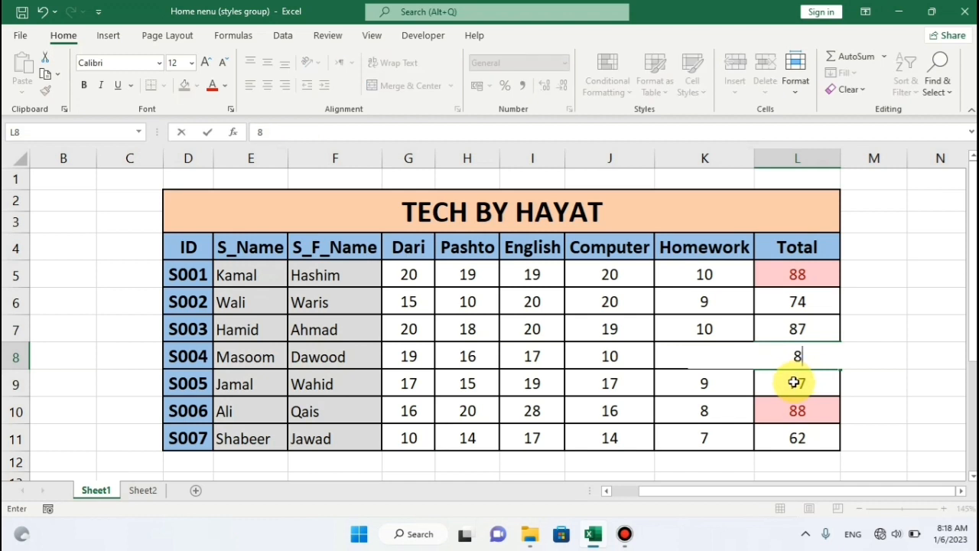
left_click(899, 312)
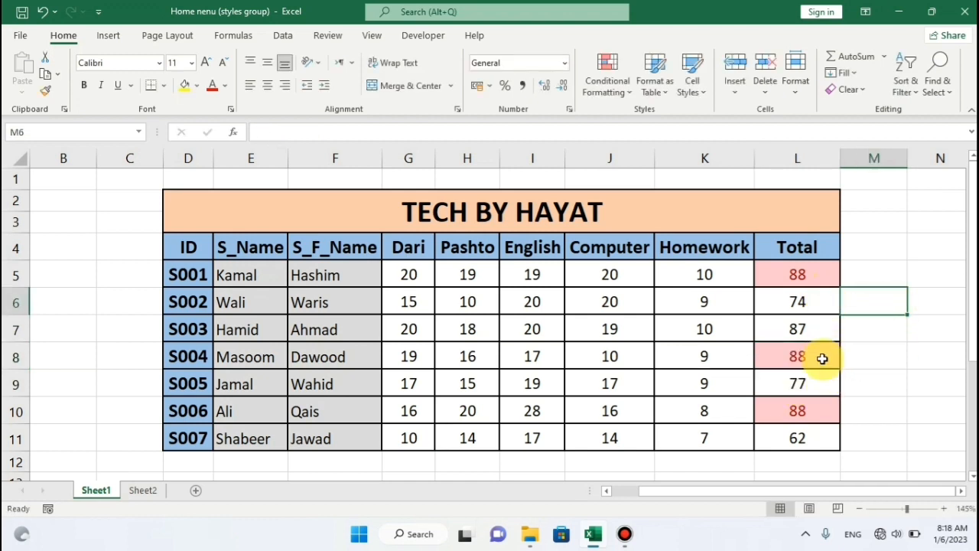
left_click(816, 331)
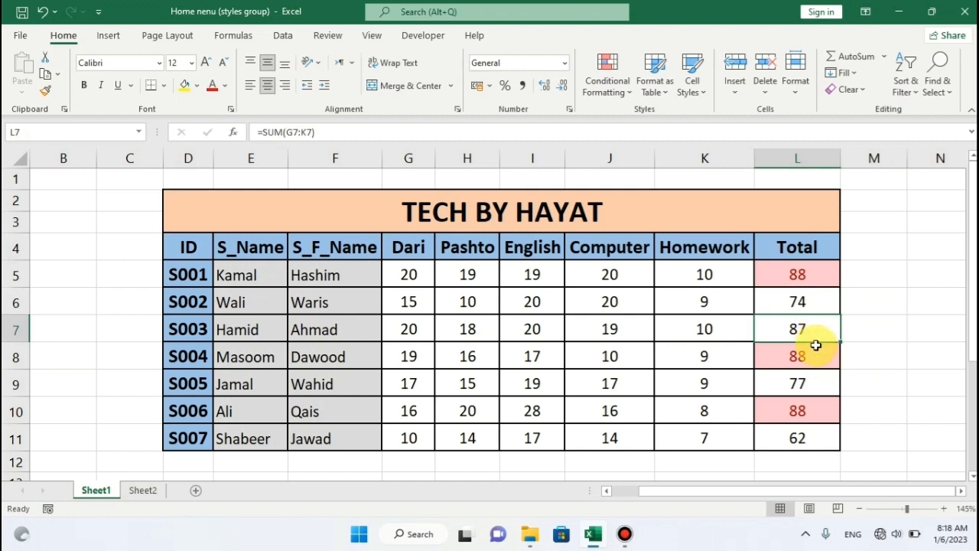
type("88")
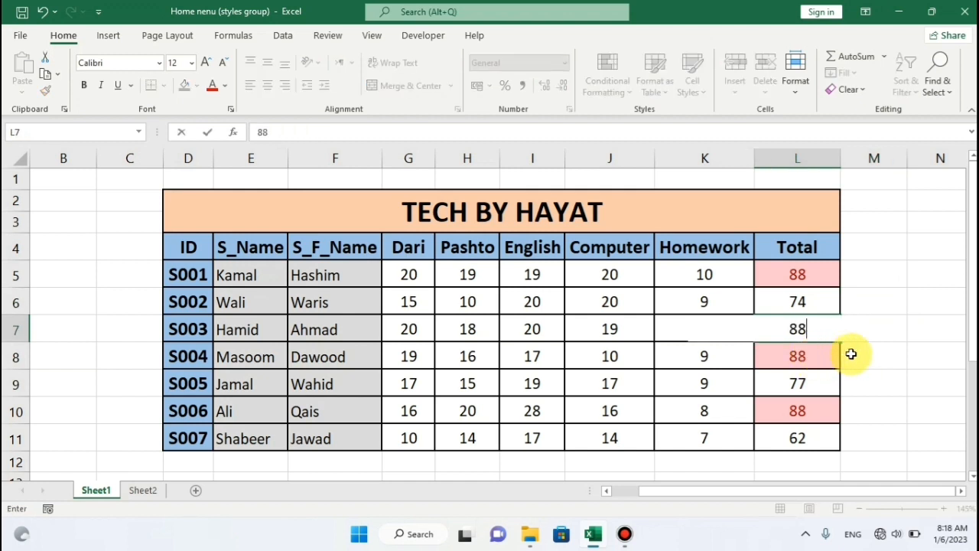
left_click(852, 352)
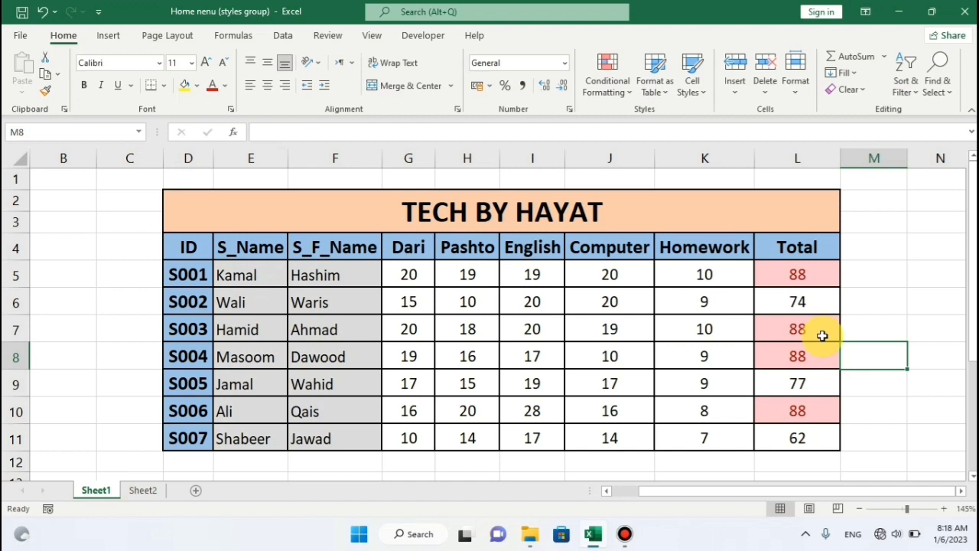
Step: Undo the two total edits in L7 and L8 and the Duplicate Values rule on L5:L11
key("ctrl+z")
key("ctrl+z")
key("ctrl+z")
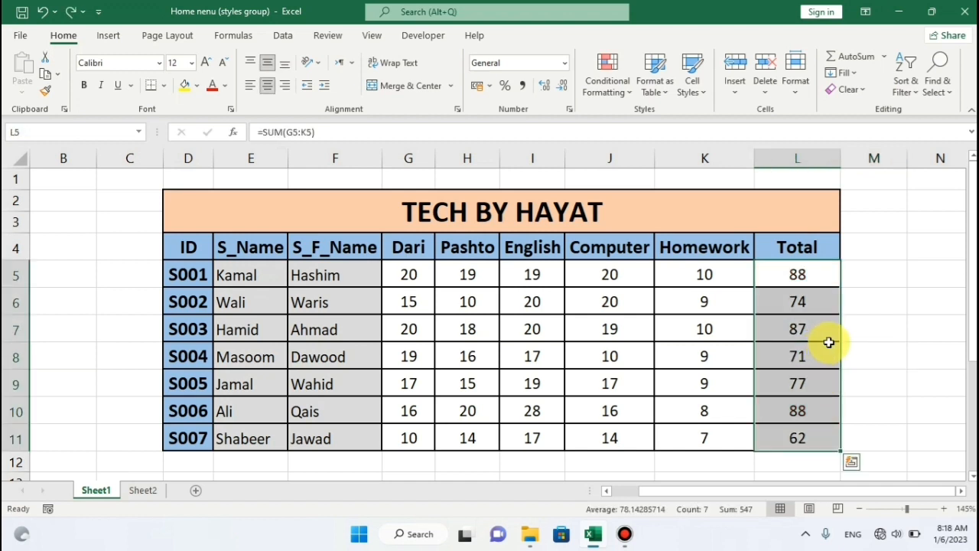
left_click(853, 299)
Step: Add a Duplicate Values rule to the totals L5:L11 that formats Unique values with Light Red Fill with Dark Red Text
left_click_drag(813, 276, 806, 431)
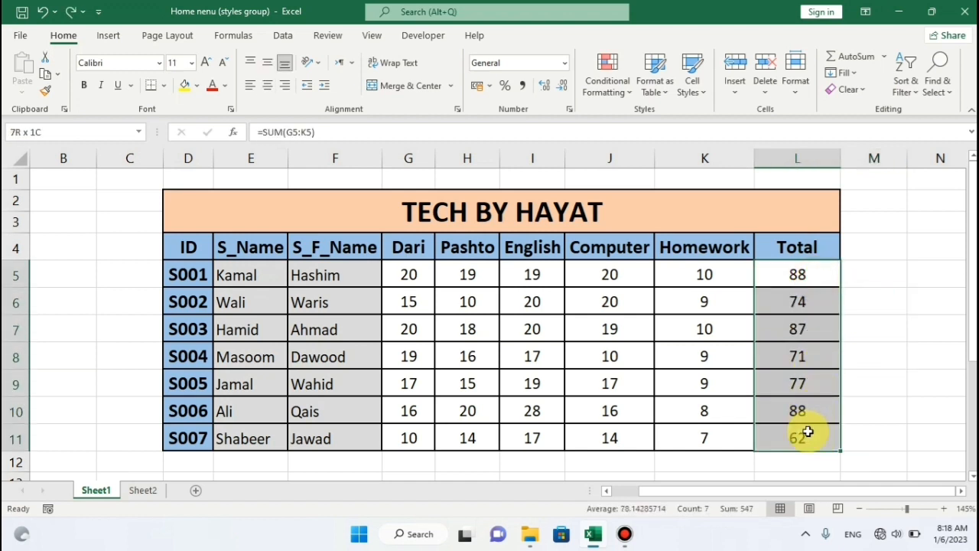
left_click(632, 91)
mouse_move(673, 121)
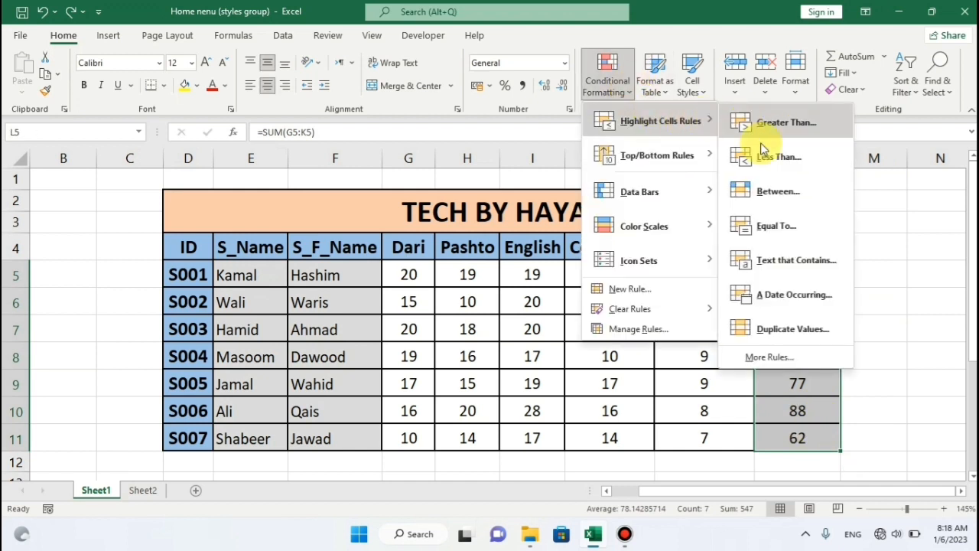
left_click(772, 326)
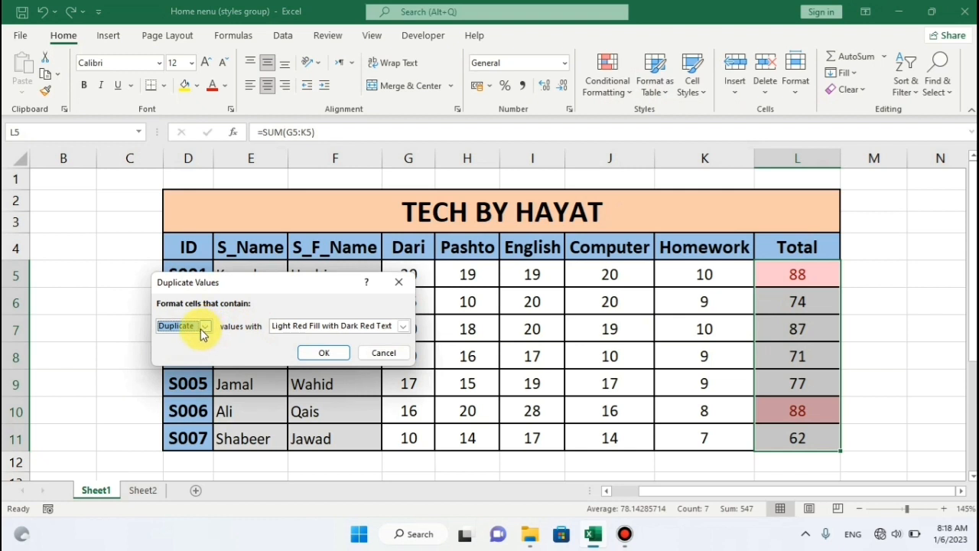
left_click(200, 328)
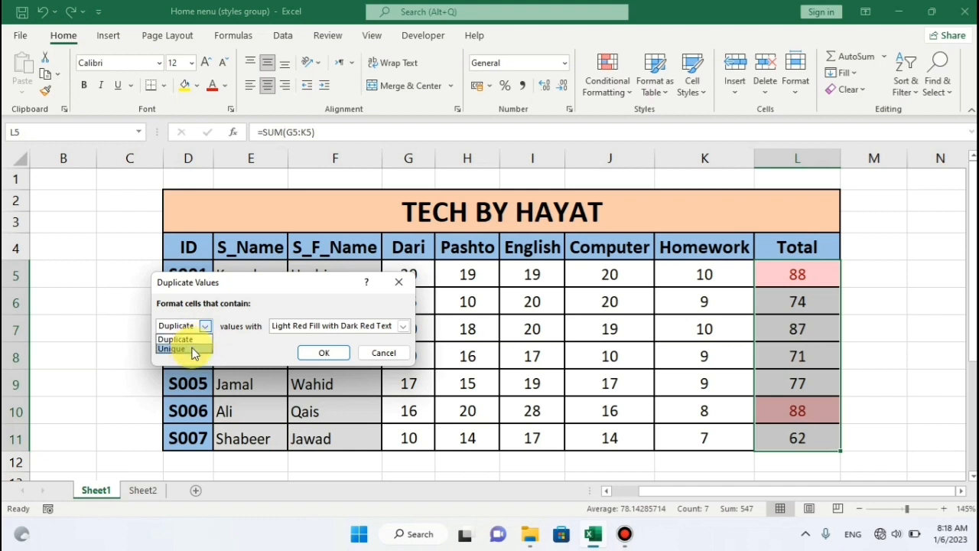
left_click(192, 349)
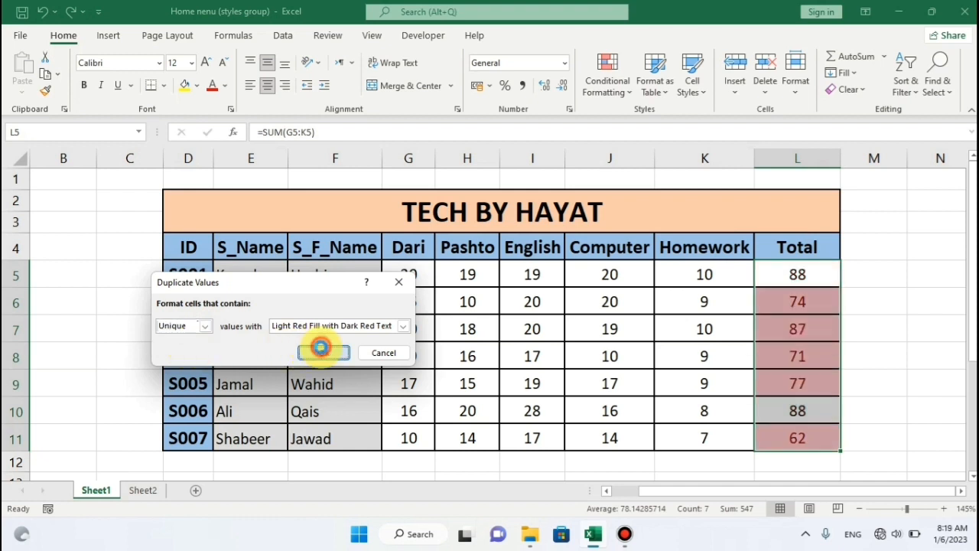
left_click(323, 352)
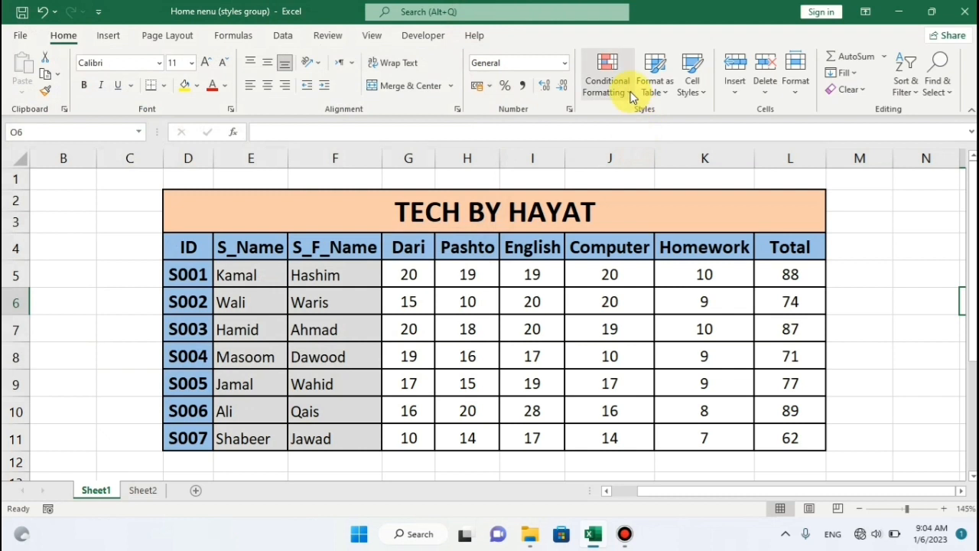
left_click(631, 94)
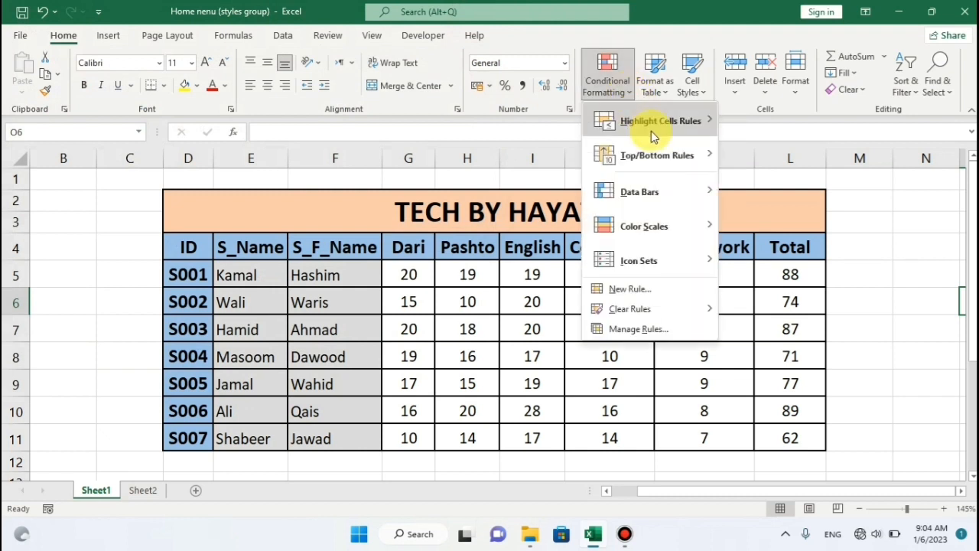
mouse_move(655, 151)
left_click(512, 322)
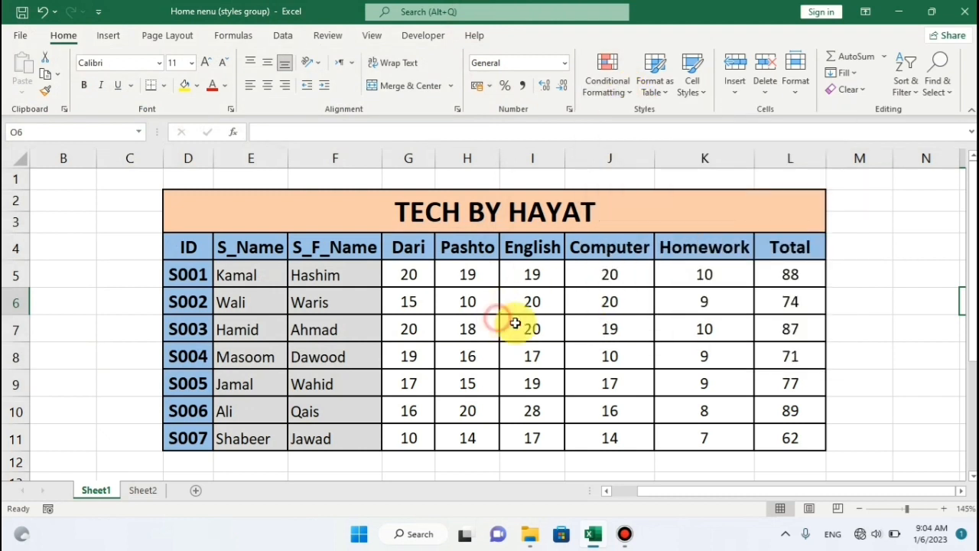
Step: Add a Top 10 Items rule to the totals L5:L11 that marks the top 4 with Light Red Fill with Dark Red Text
left_click_drag(769, 275, 787, 444)
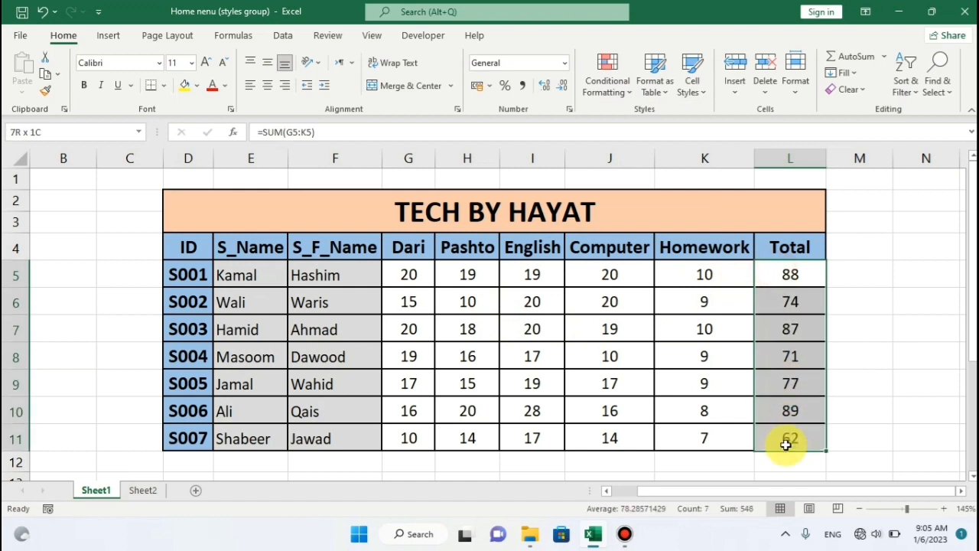
left_click(630, 93)
mouse_move(656, 154)
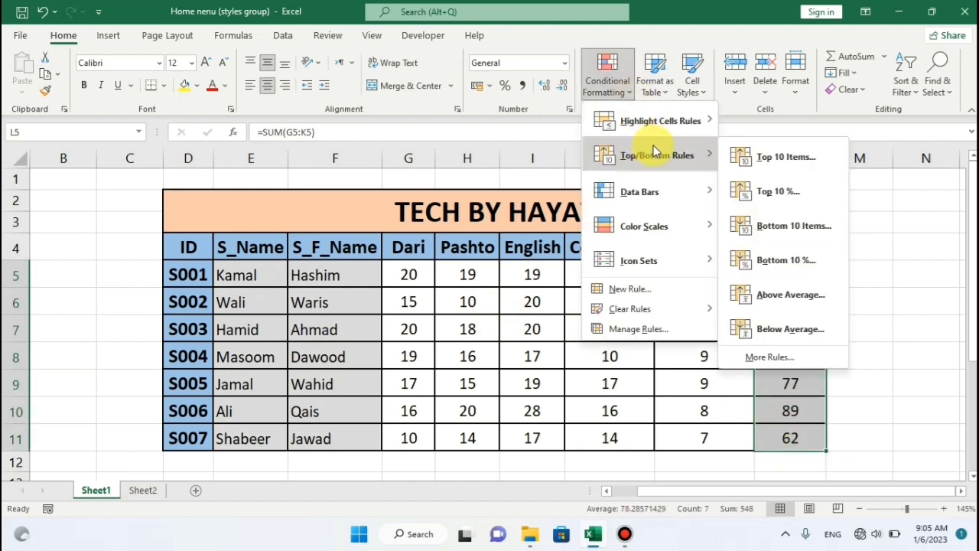
left_click(780, 156)
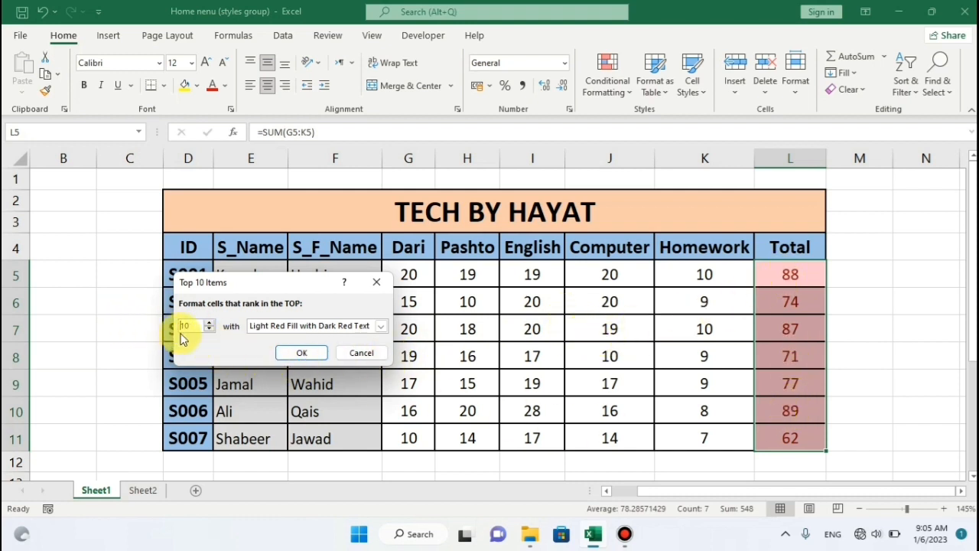
left_click_drag(196, 328, 169, 332)
type("4")
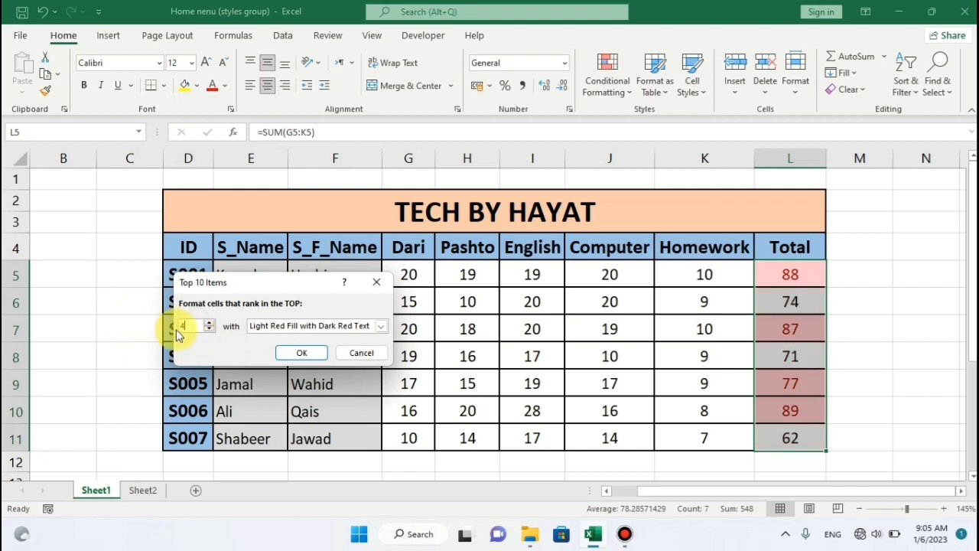
left_click(310, 354)
left_click(729, 307)
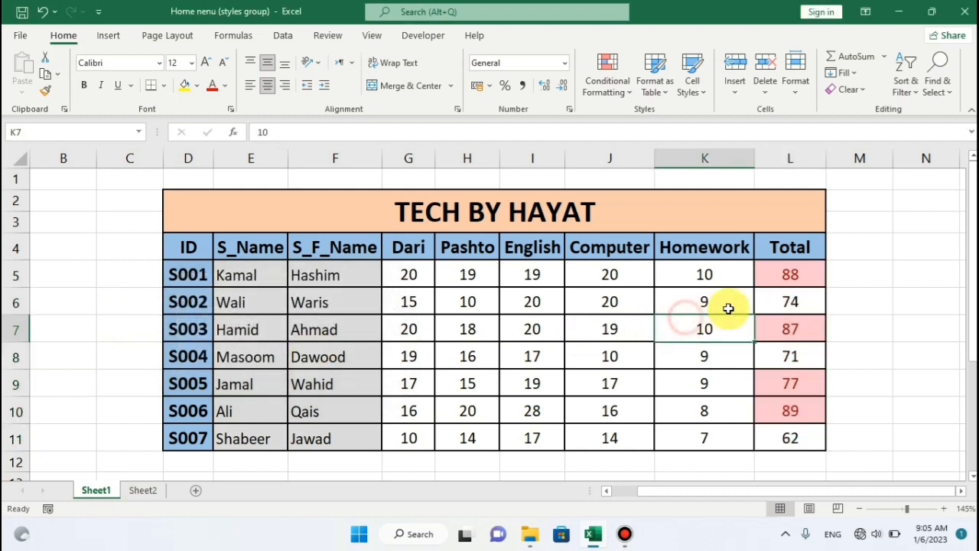
Step: Check the highlighted totals in L5, L7, L9 and L10, and undo the top 4 rule
left_click(798, 273)
left_click(796, 325)
left_click(790, 384)
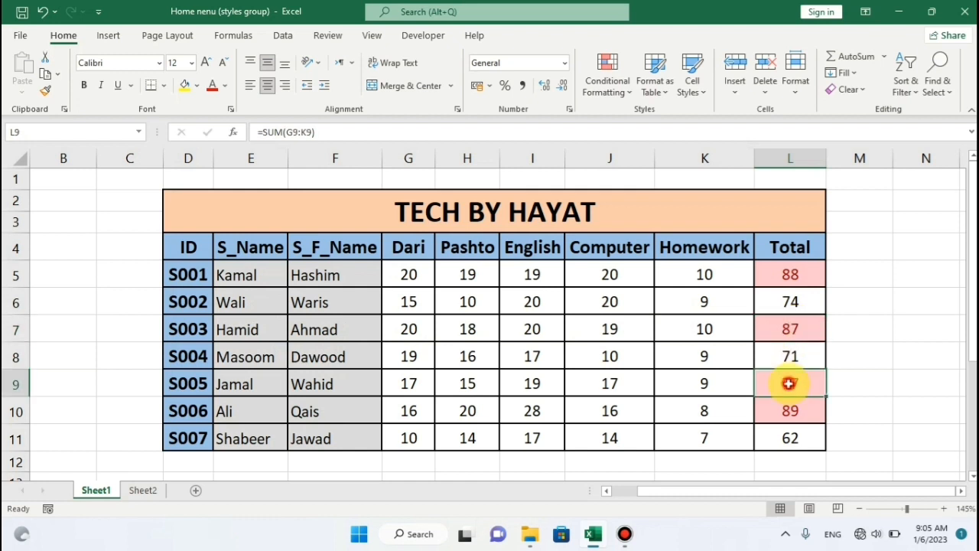
left_click(791, 411)
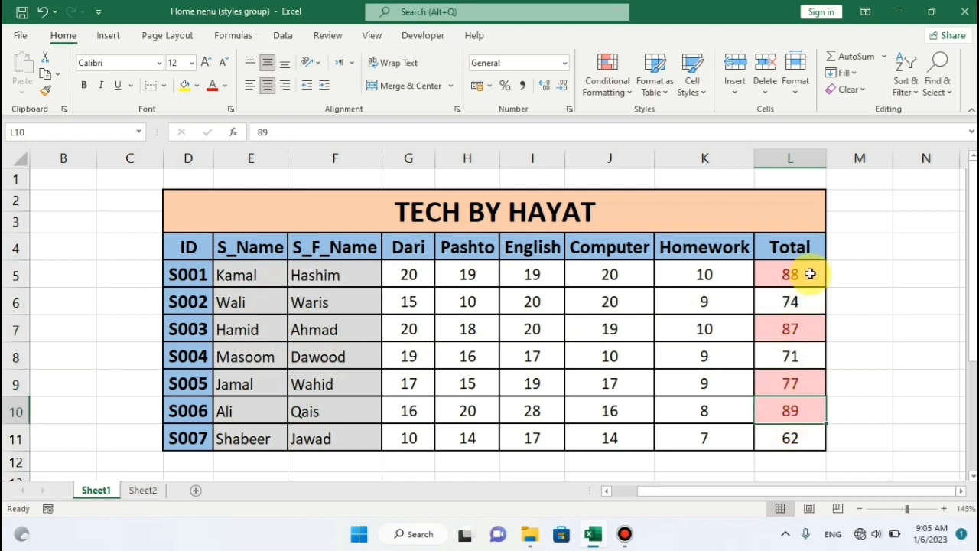
key("ctrl+z")
Step: Apply a Top 10 Items rule for the top 5 totals in L5:L11 with Light Red Fill with Dark Red Text, and undo it
left_click_drag(810, 274, 810, 433)
left_click(628, 90)
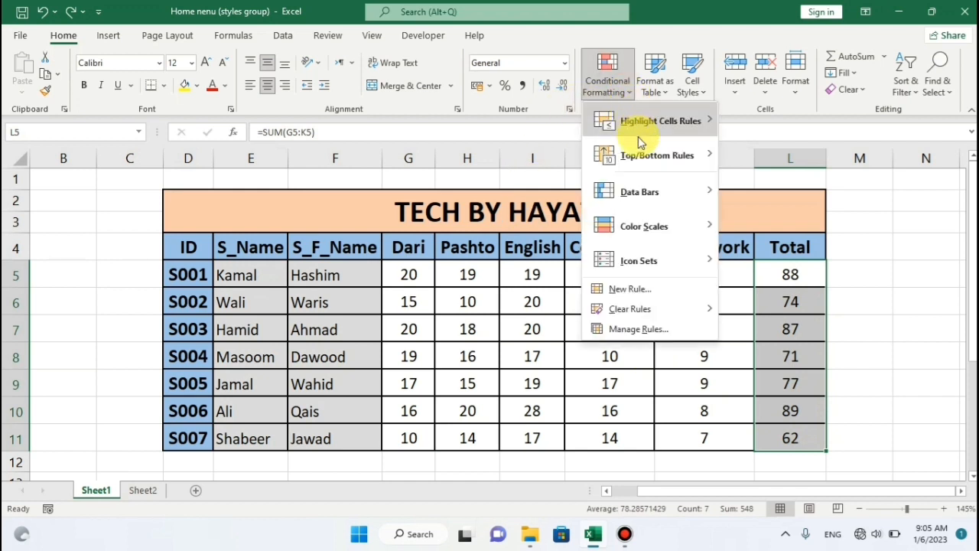
mouse_move(683, 155)
left_click(754, 167)
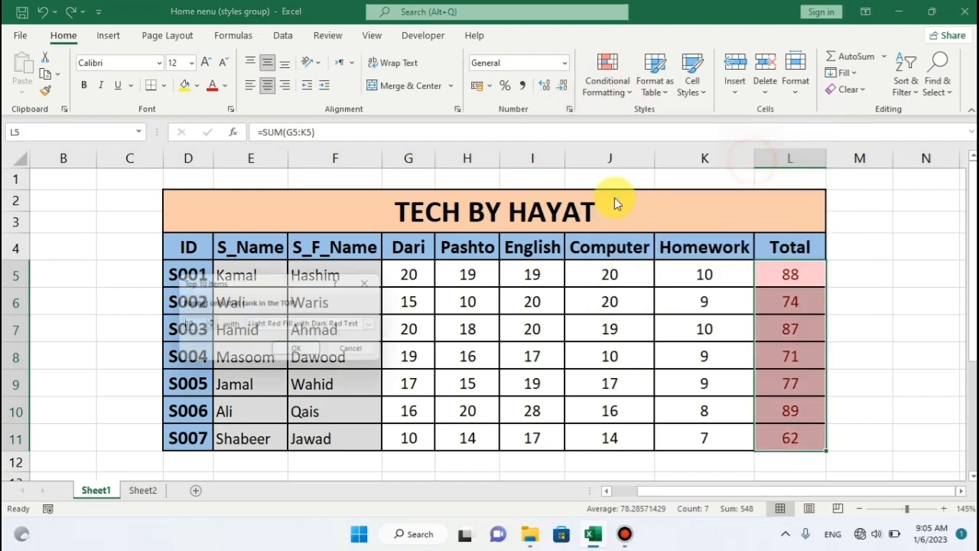
double_click(196, 327)
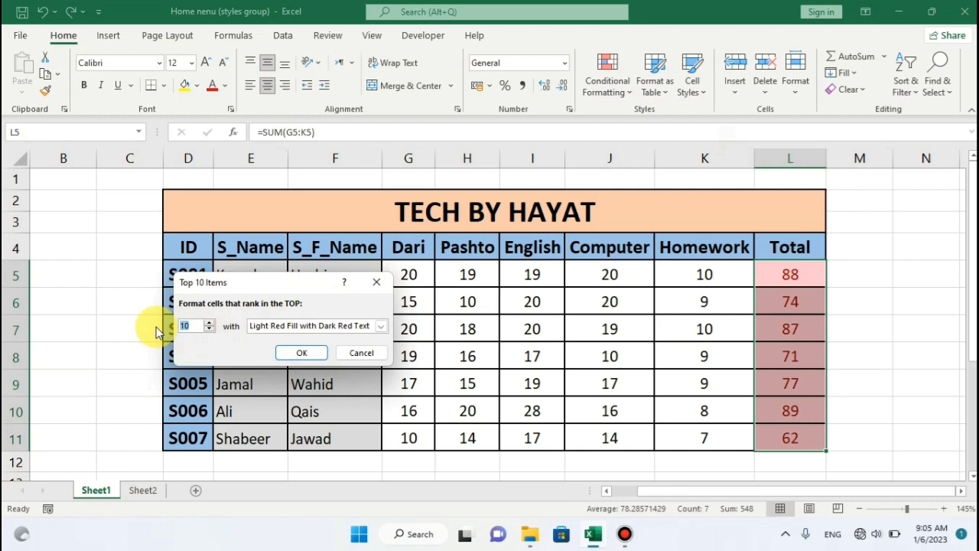
type("5")
left_click(283, 354)
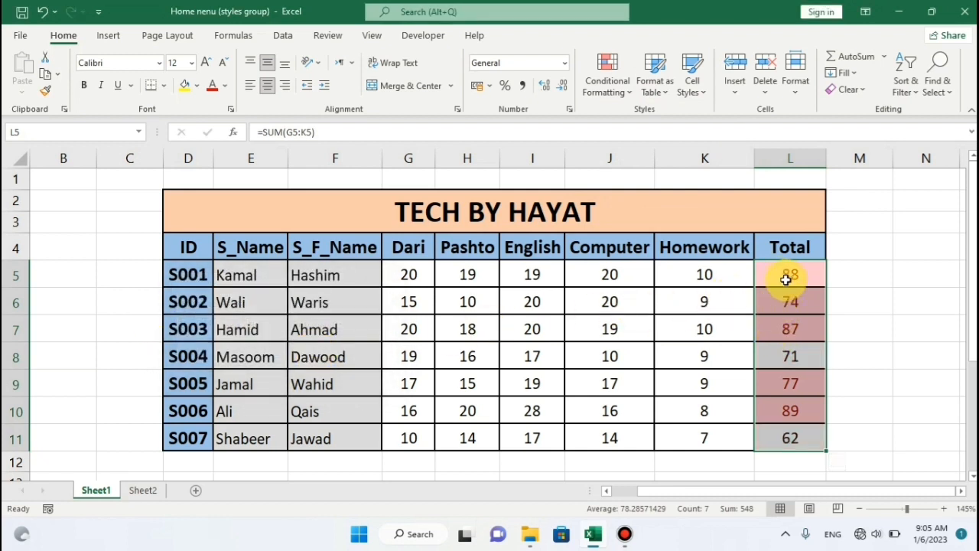
key("ctrl+z")
Step: Apply a Top 10% rule to the totals L5:L11 at 10% with Light Red Fill with Dark Red Text, and undo it
left_click_drag(806, 274, 784, 429)
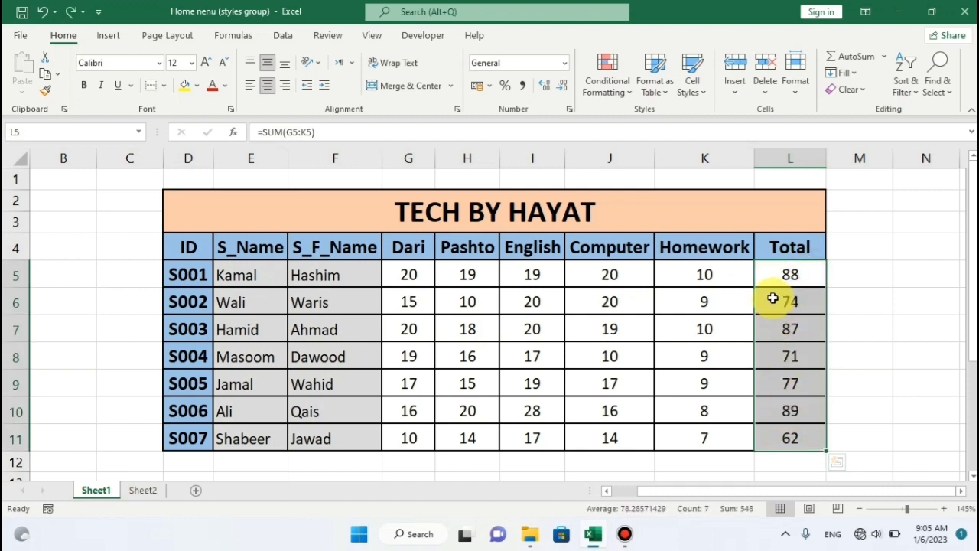
left_click(616, 84)
mouse_move(658, 157)
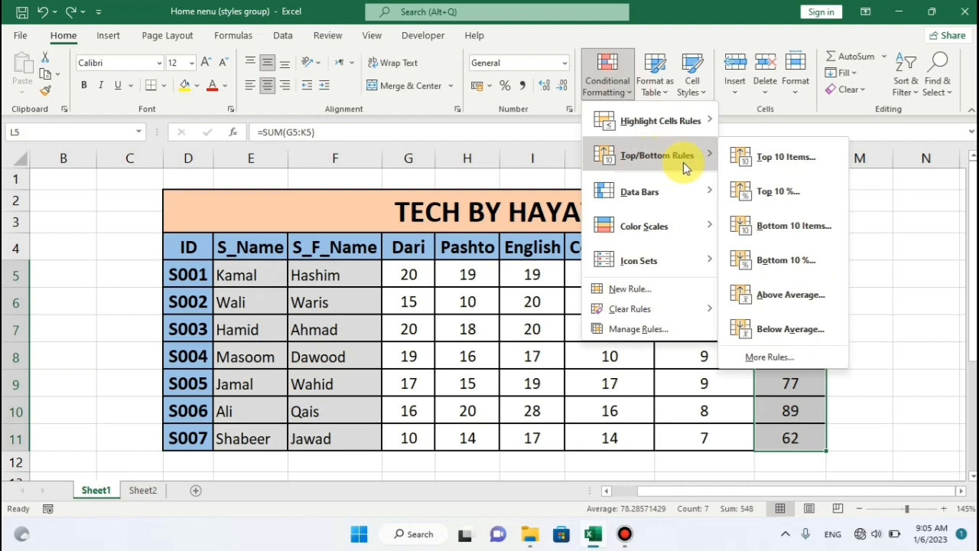
left_click(772, 191)
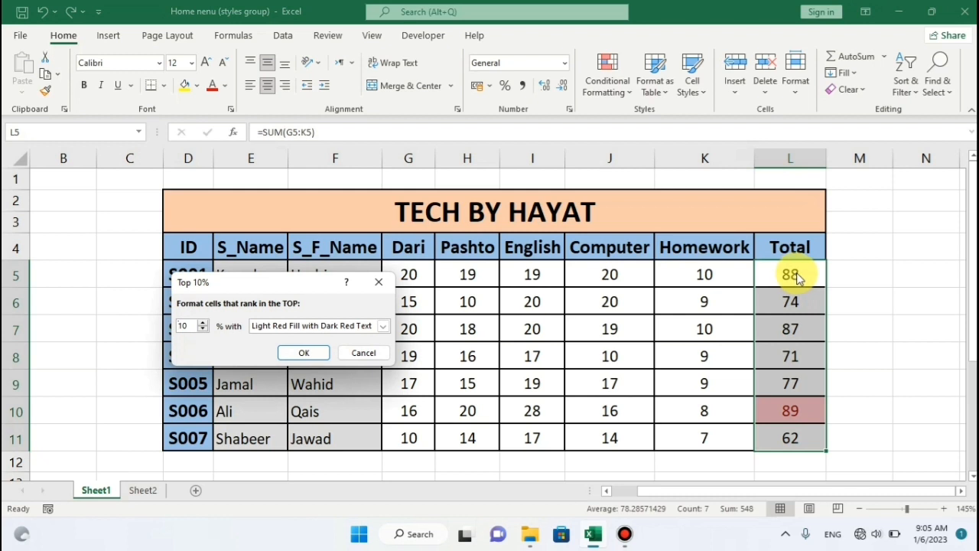
left_click(309, 352)
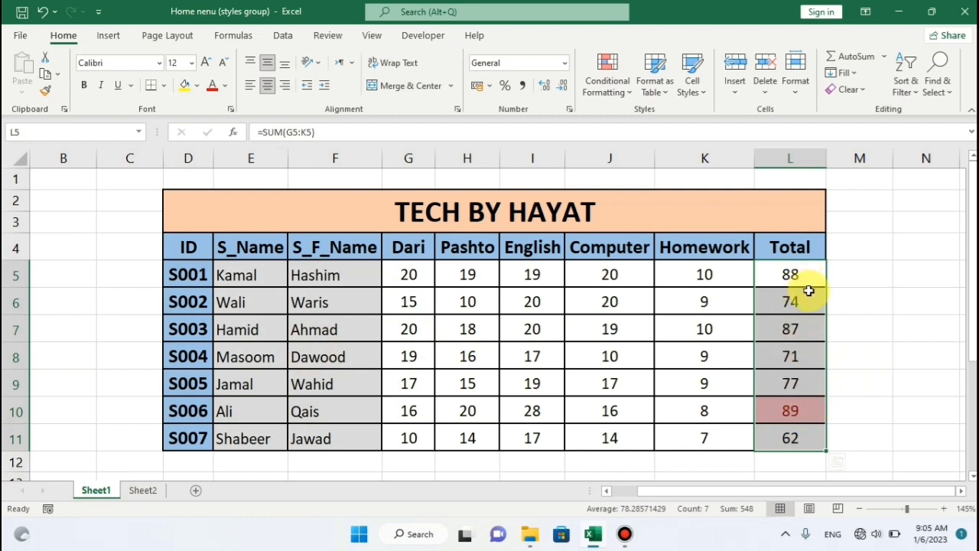
key("ctrl+z")
Step: Add a Bottom 10 Items rule to the totals L5:L11 that marks the bottom 2 with Light Red Fill with Dark Red Text
left_click_drag(809, 283, 808, 437)
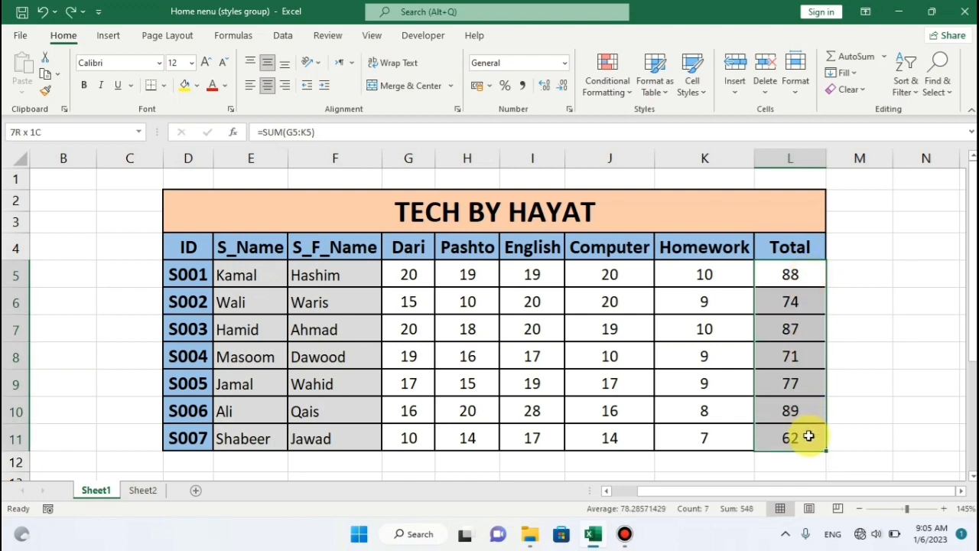
left_click(606, 81)
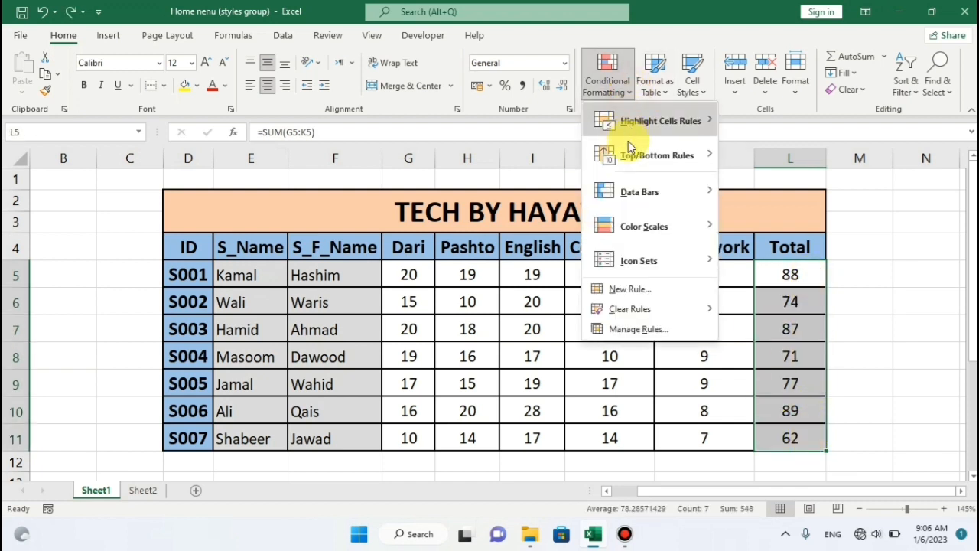
mouse_move(633, 157)
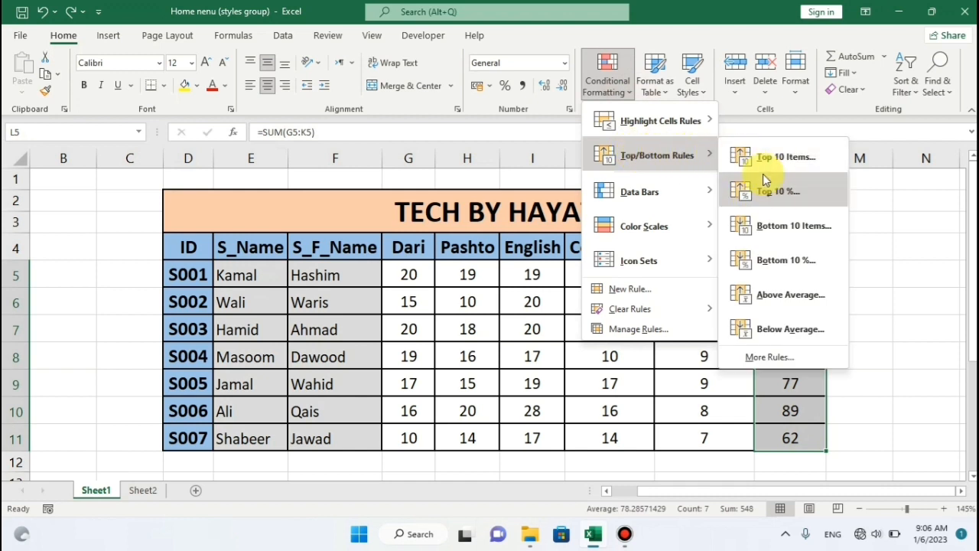
left_click(792, 226)
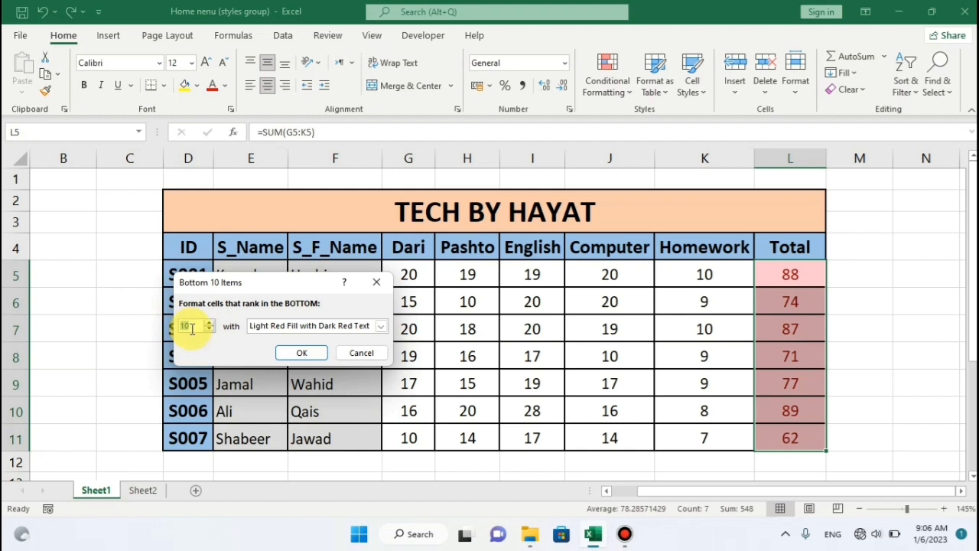
type("2")
left_click(302, 351)
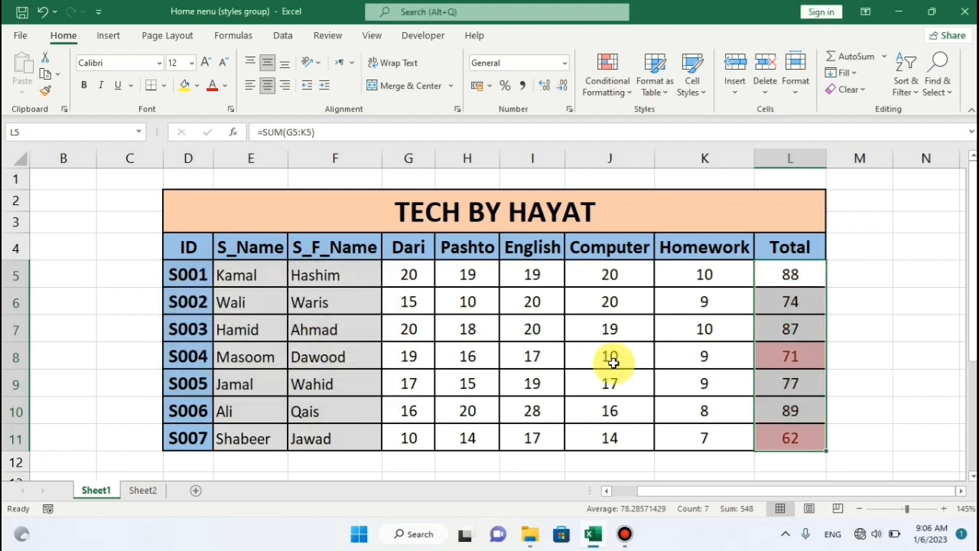
left_click(810, 357)
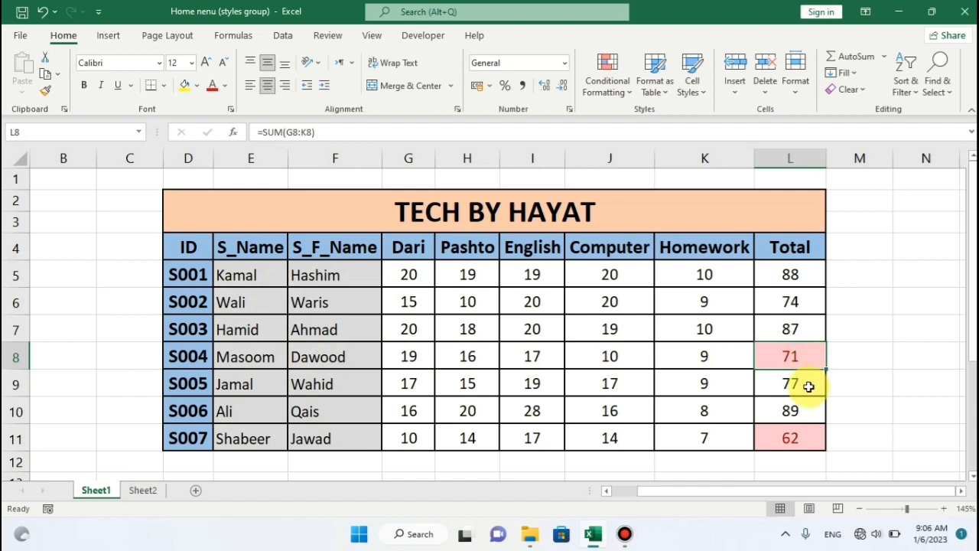
Step: Check the highlighted totals in L11 and L8, and undo the bottom 2 rule
left_click(798, 437)
left_click(804, 357)
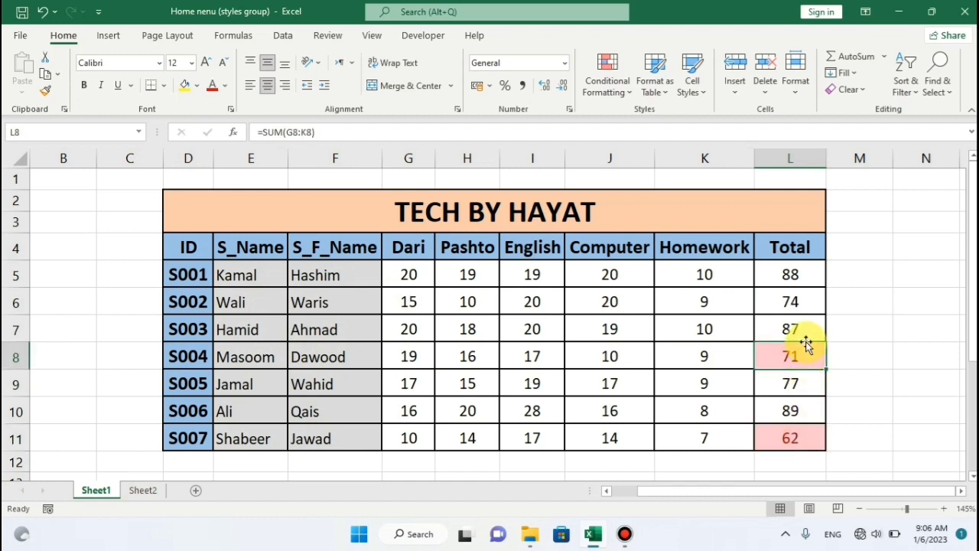
key("ctrl+z")
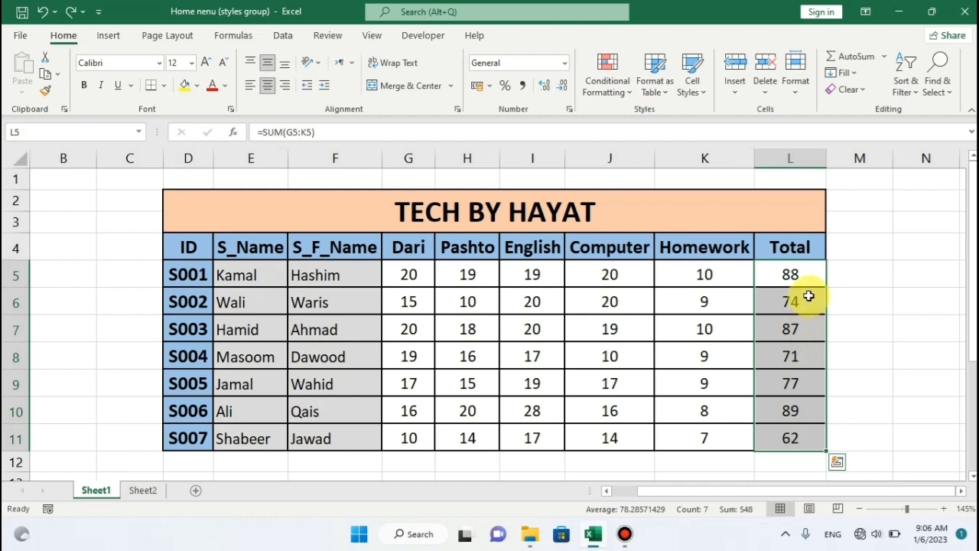
Step: Apply a Bottom 10 Items rule for the bottom 1 total in L5:L11 with Light Red Fill with Dark Red Text, and undo it
left_click_drag(809, 273, 805, 438)
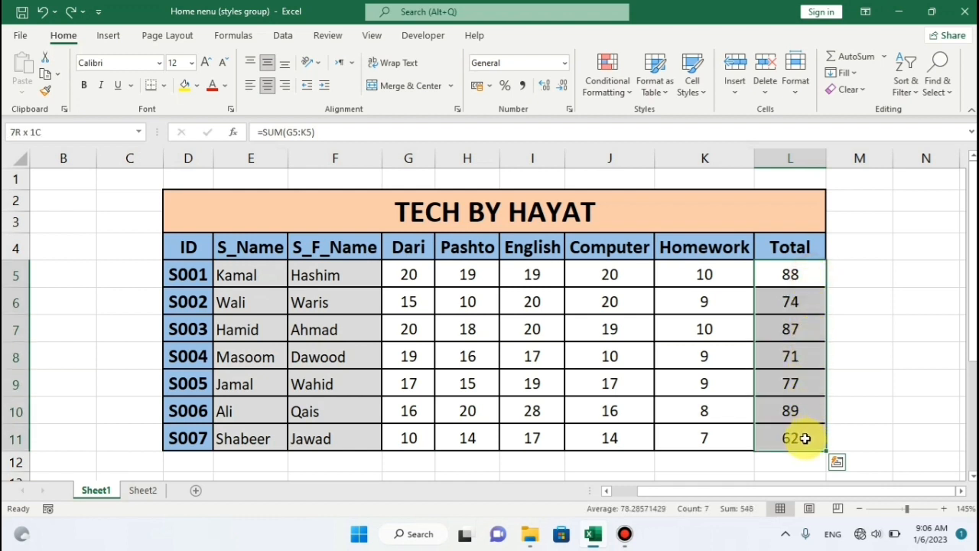
left_click(632, 90)
mouse_move(683, 158)
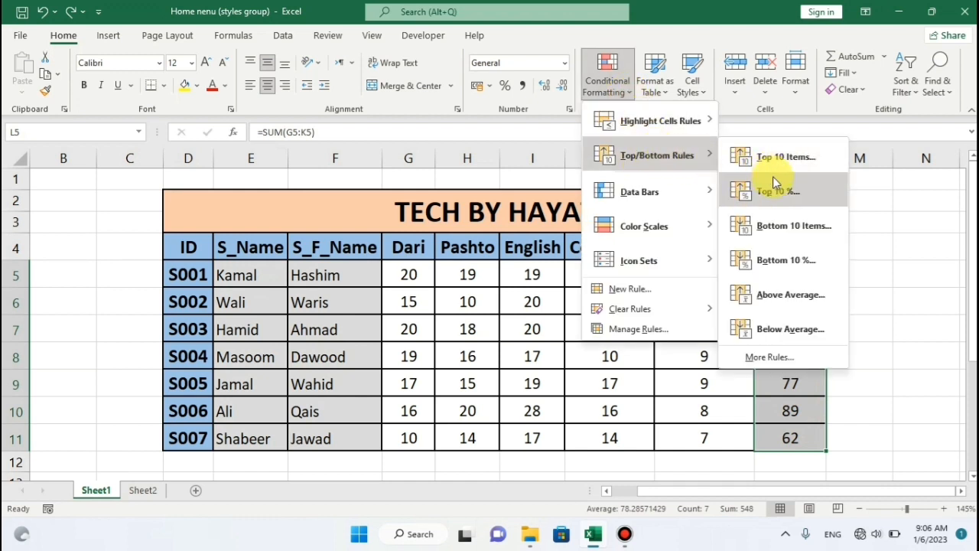
left_click(788, 229)
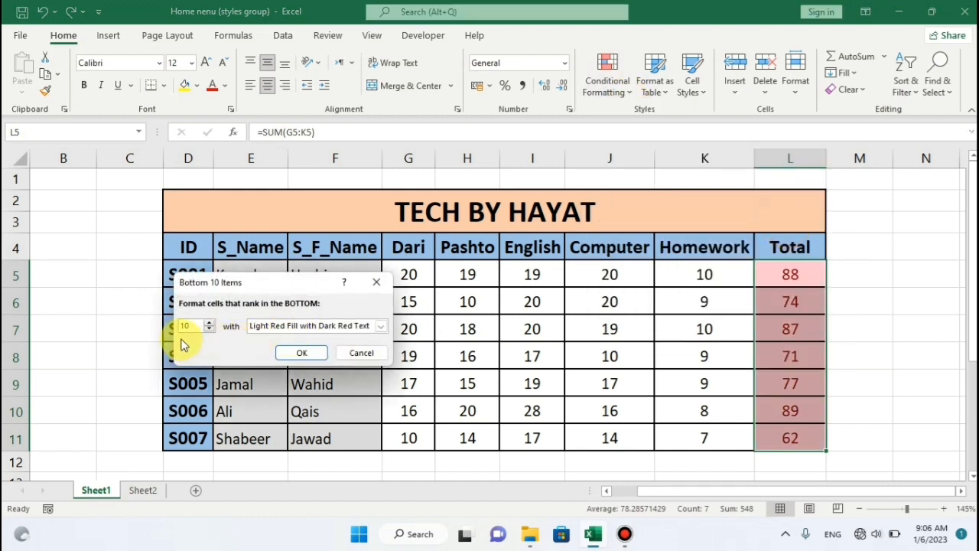
left_click_drag(192, 327, 160, 325)
type("1")
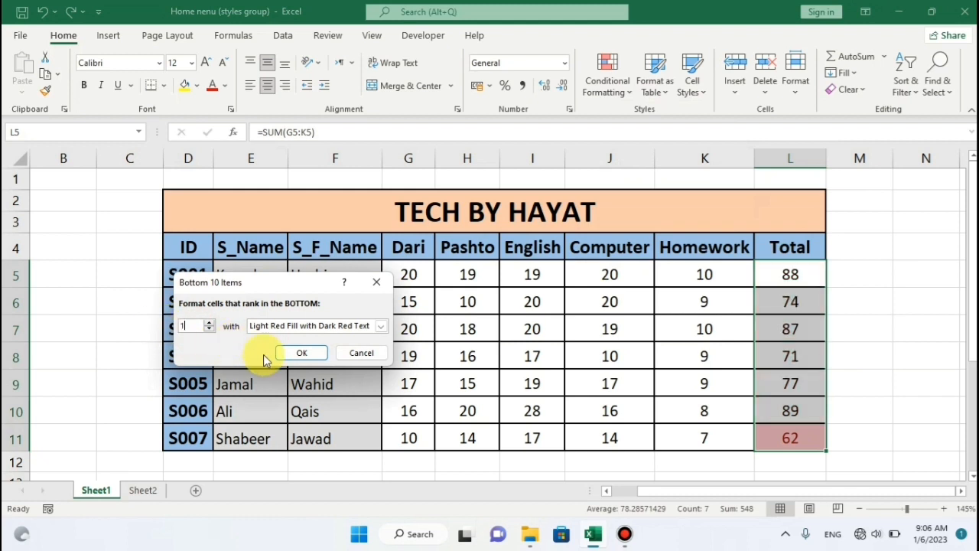
left_click(298, 355)
left_click(647, 363)
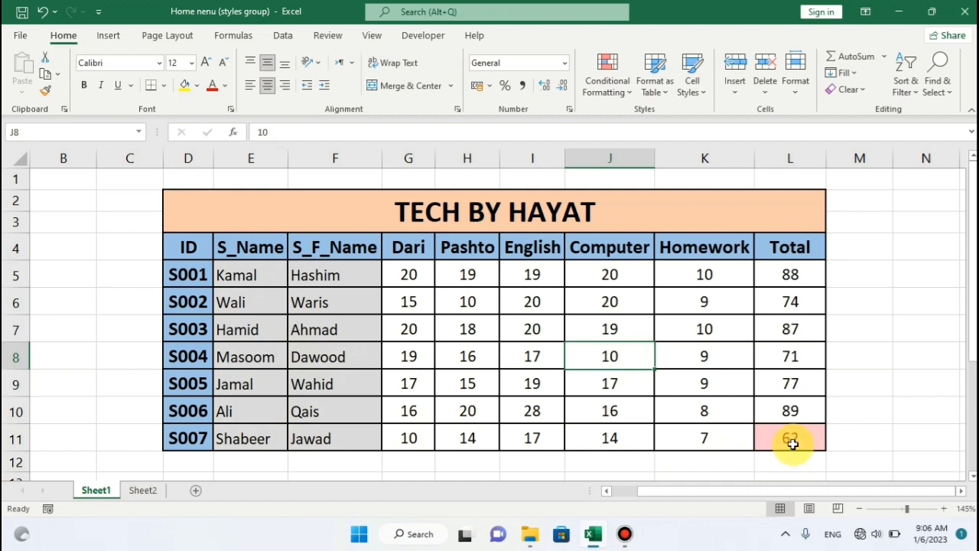
key("ctrl+z")
Step: Apply a Bottom 10% rule to the totals L5:L11 at 10% with Light Red Fill with Dark Red Text, and undo it
left_click(813, 269)
left_click_drag(801, 298, 786, 437)
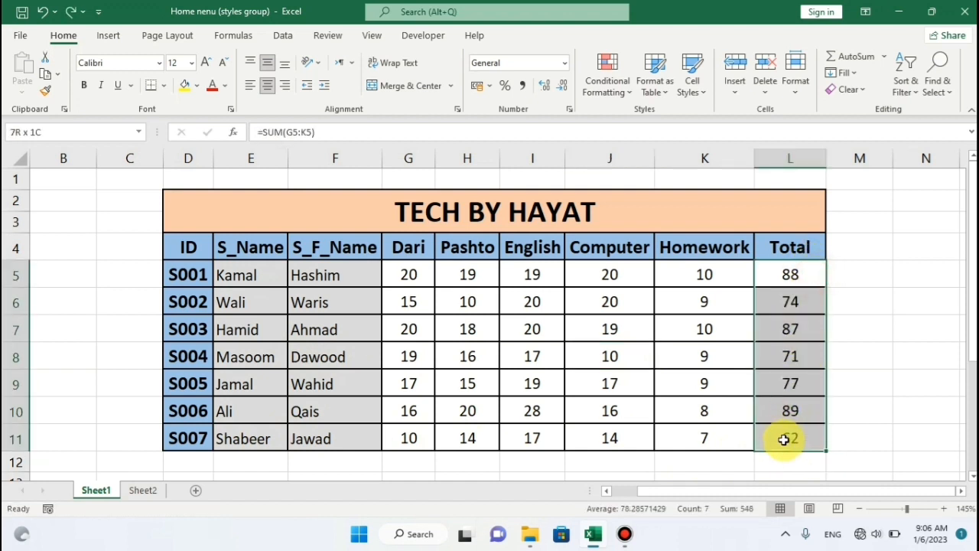
left_click(625, 92)
mouse_move(693, 156)
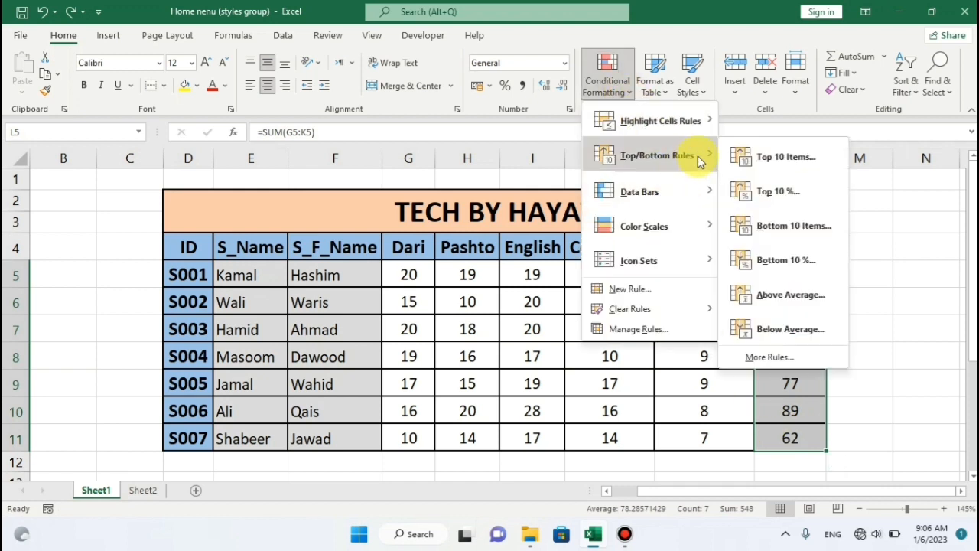
left_click(792, 261)
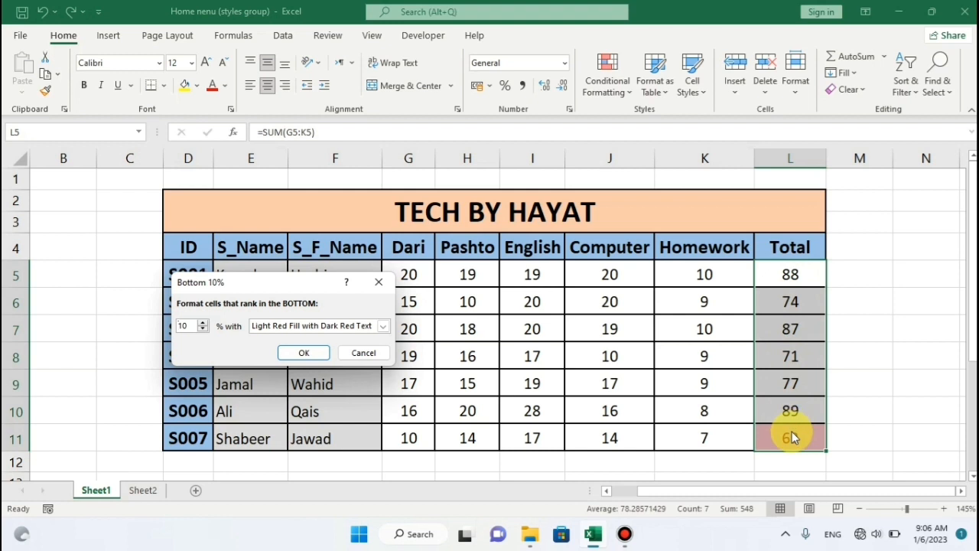
left_click(314, 353)
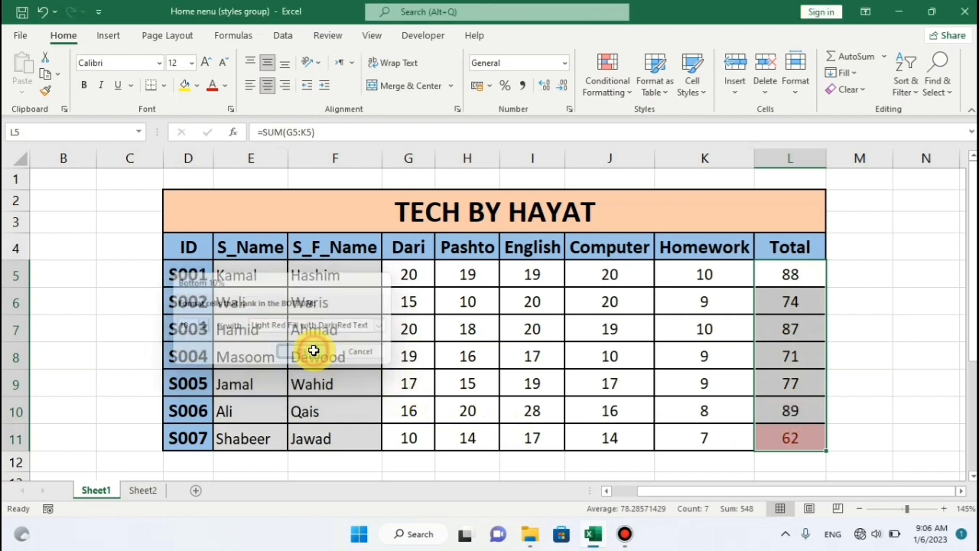
left_click(713, 384)
key("ctrl+z")
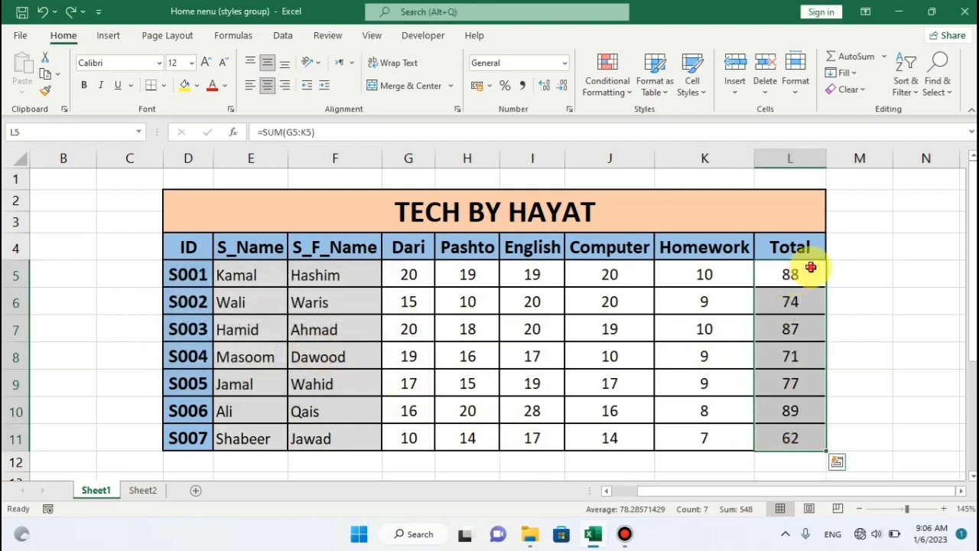
left_click(631, 90)
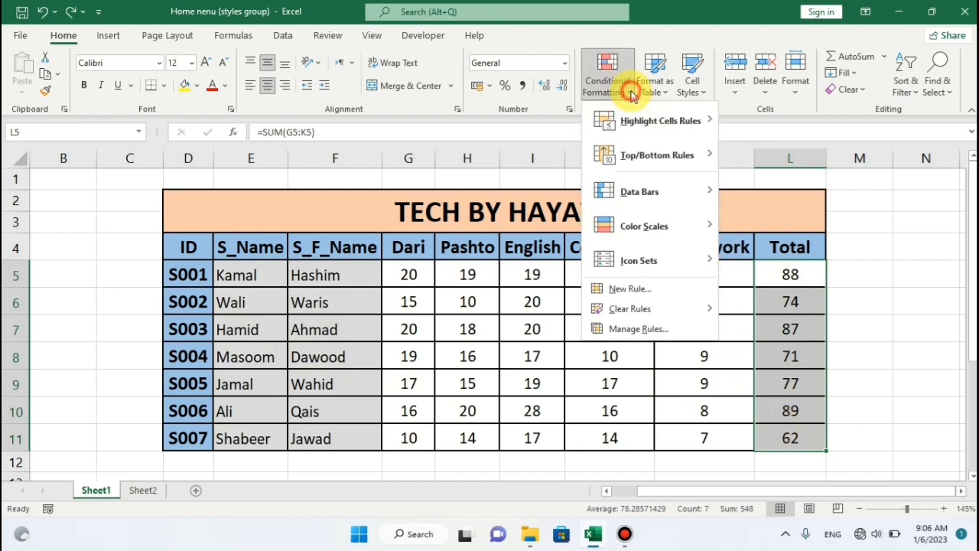
mouse_move(659, 160)
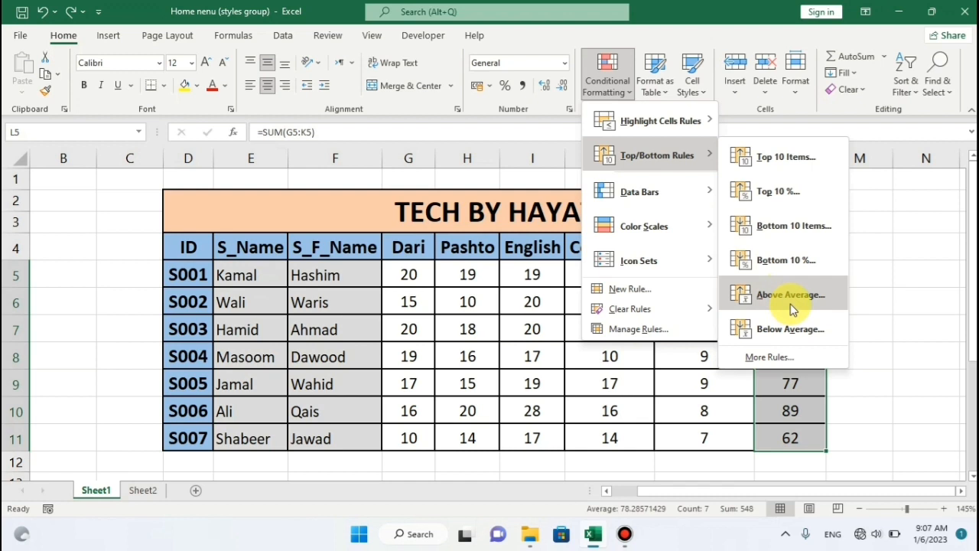
left_click(612, 356)
Step: Add the column header Average in cell M4, beside the Total column
left_click(844, 251)
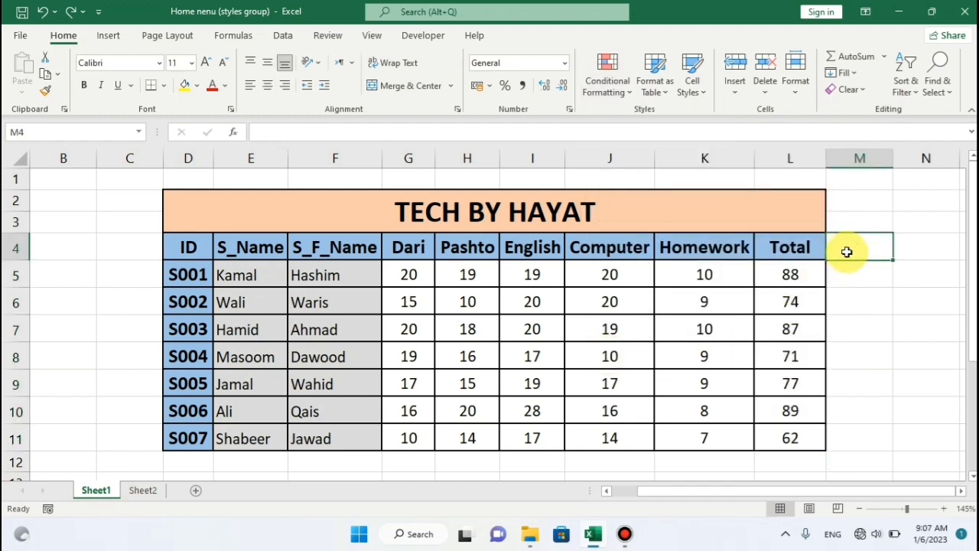
type("Average")
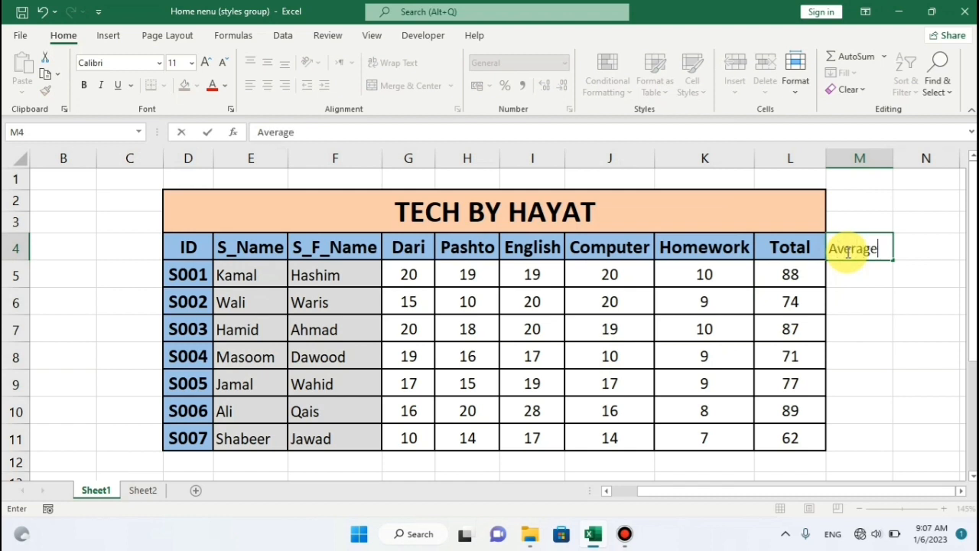
key("Return")
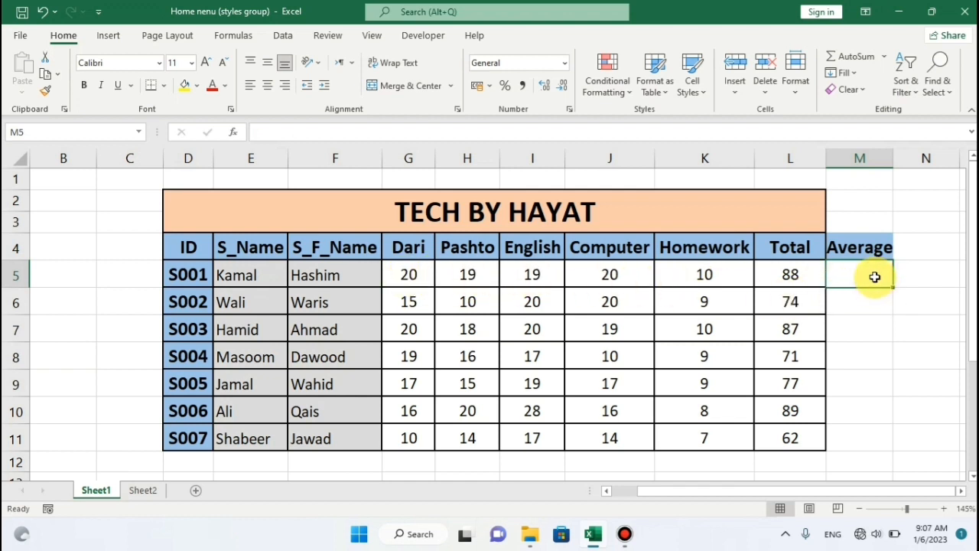
Step: Enter =AVERAGE(G5:K5) in M5 and fill the formula down to M11
type("=average")
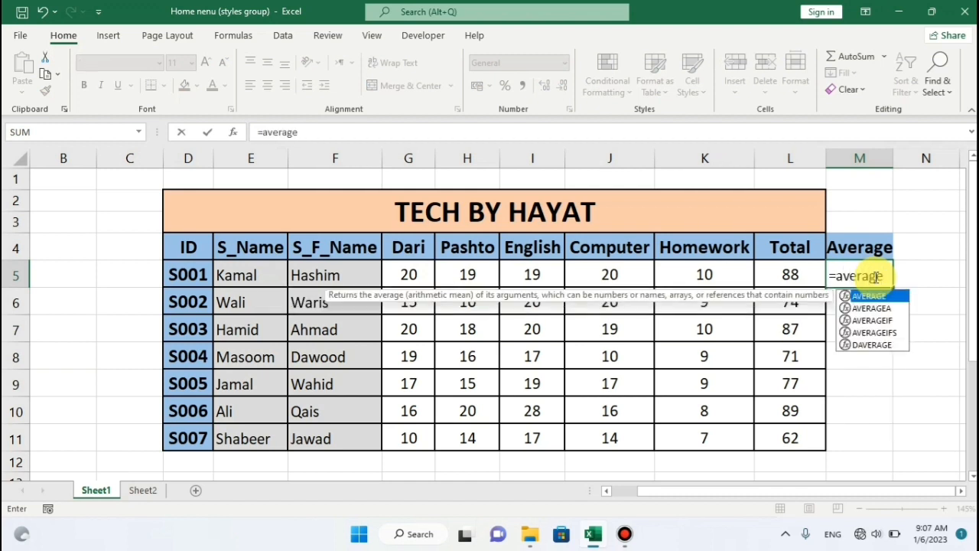
type("(")
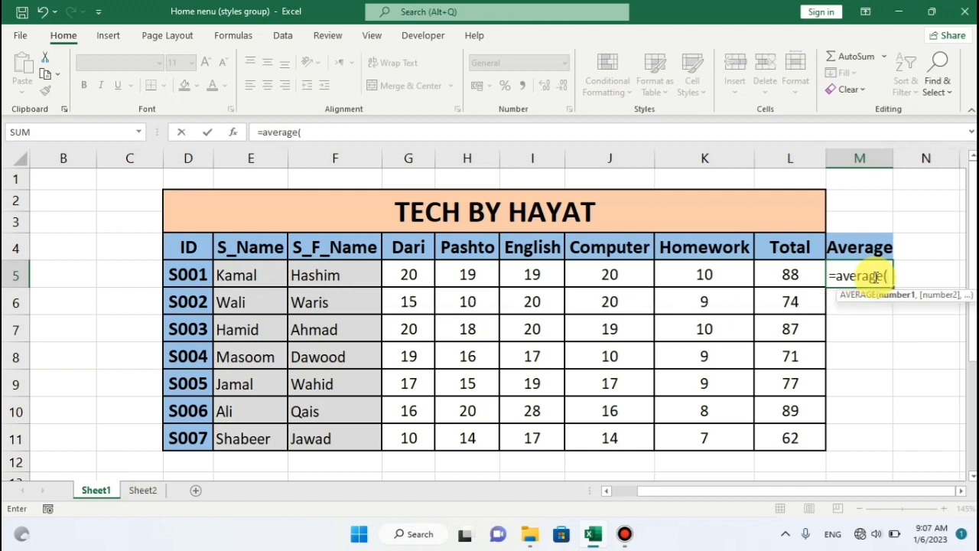
left_click_drag(420, 283, 750, 288)
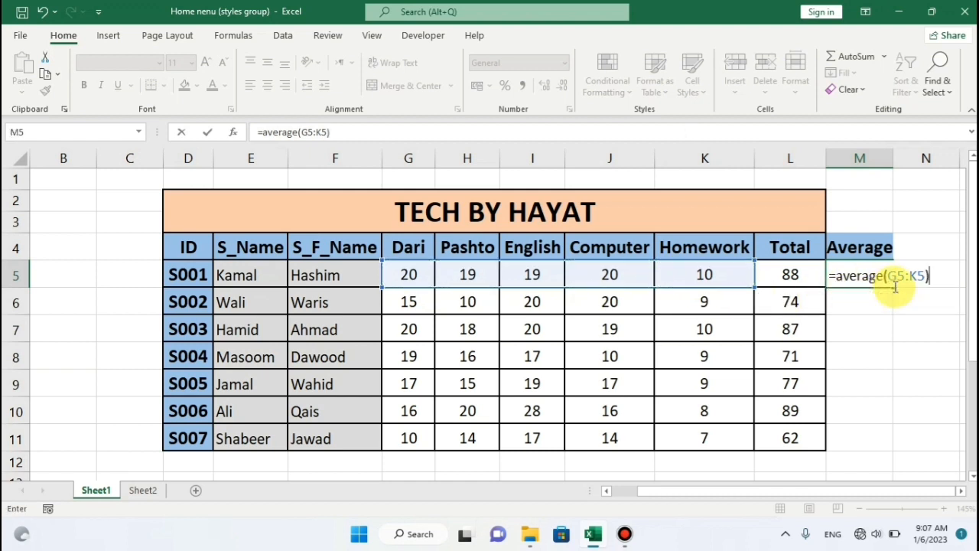
key("Return")
left_click(843, 273)
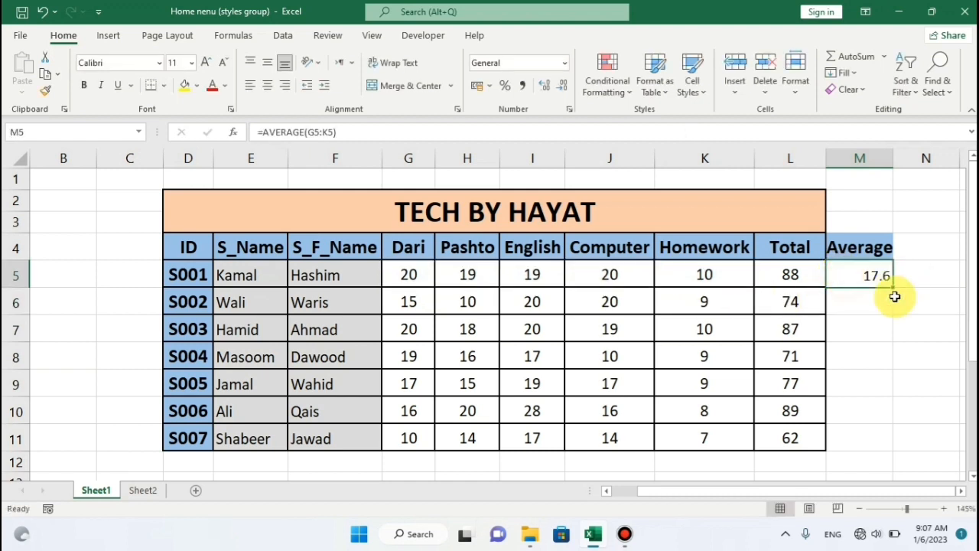
double_click(892, 289)
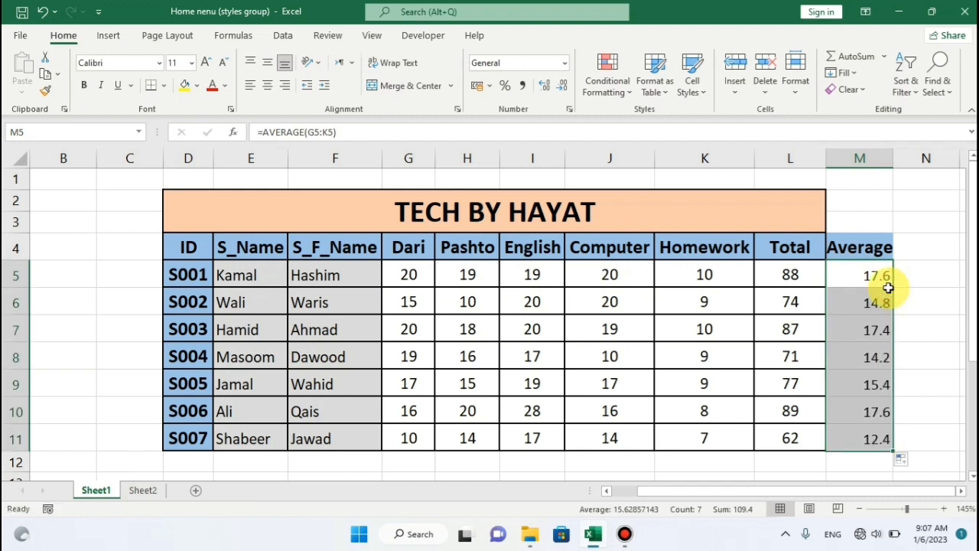
Step: Apply All Borders to the Average column cells M4:M11
left_click(860, 269)
left_click_drag(841, 241, 877, 431)
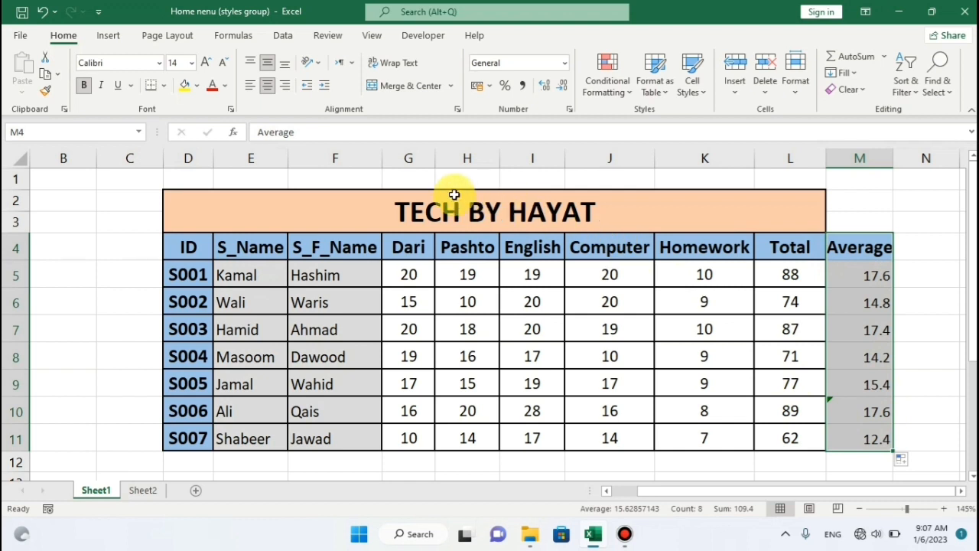
left_click(163, 88)
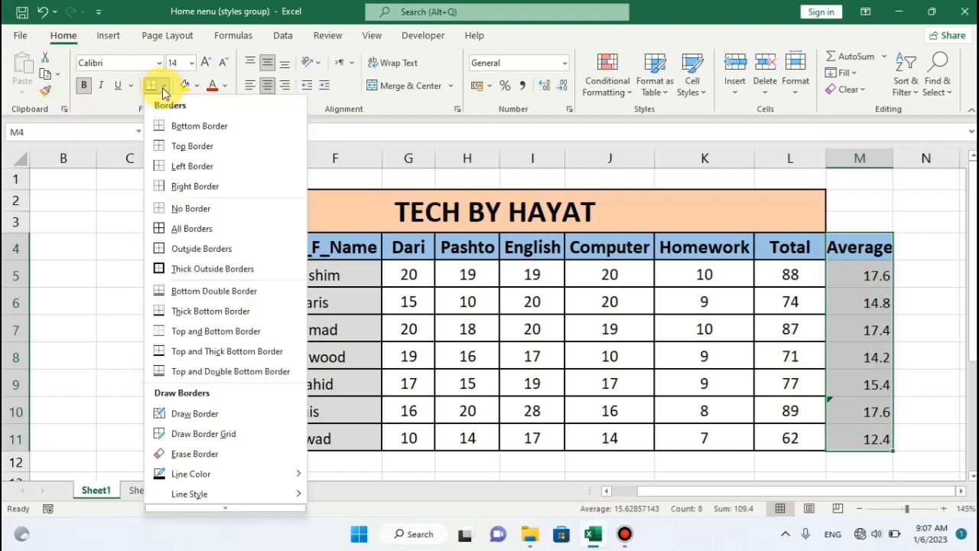
left_click(193, 228)
left_click(755, 353)
Step: Extend the merged and centered TECH BY HAYAT title across D2:M3 and add borders around it
left_click_drag(791, 221, 834, 208)
left_click(424, 88)
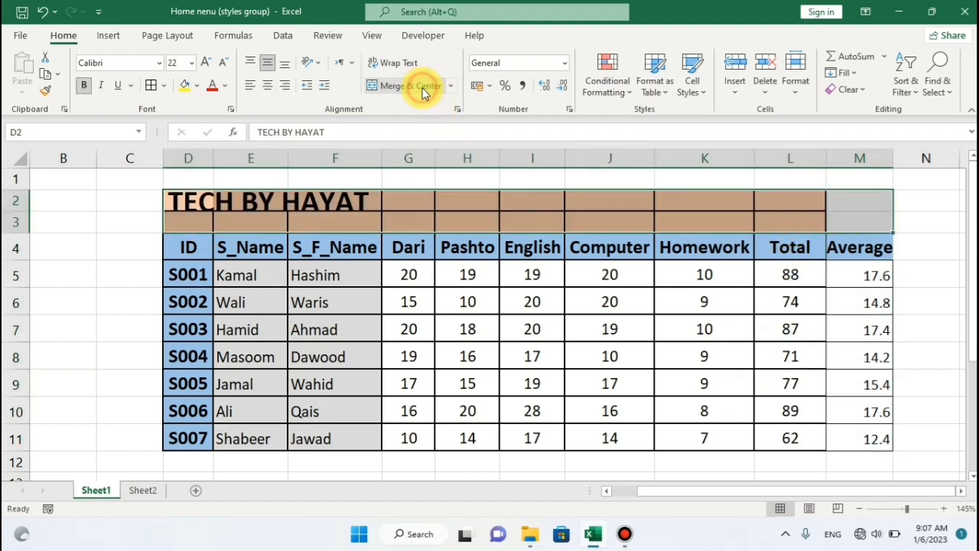
left_click(424, 88)
left_click(467, 300)
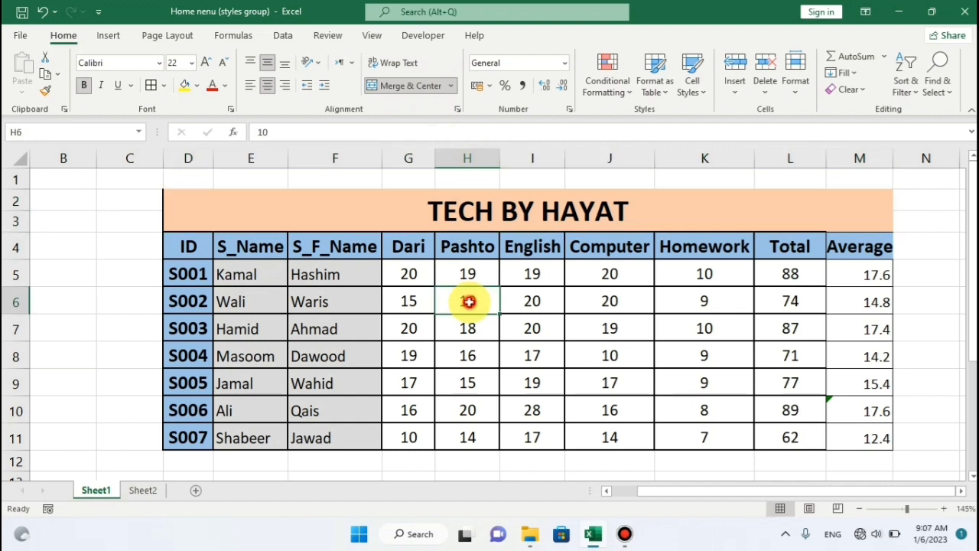
left_click(650, 212)
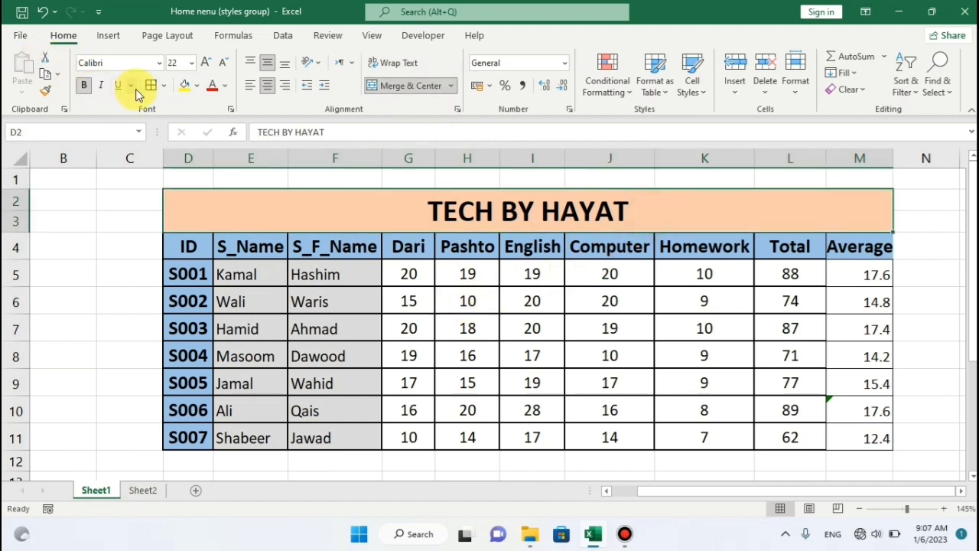
left_click(503, 355)
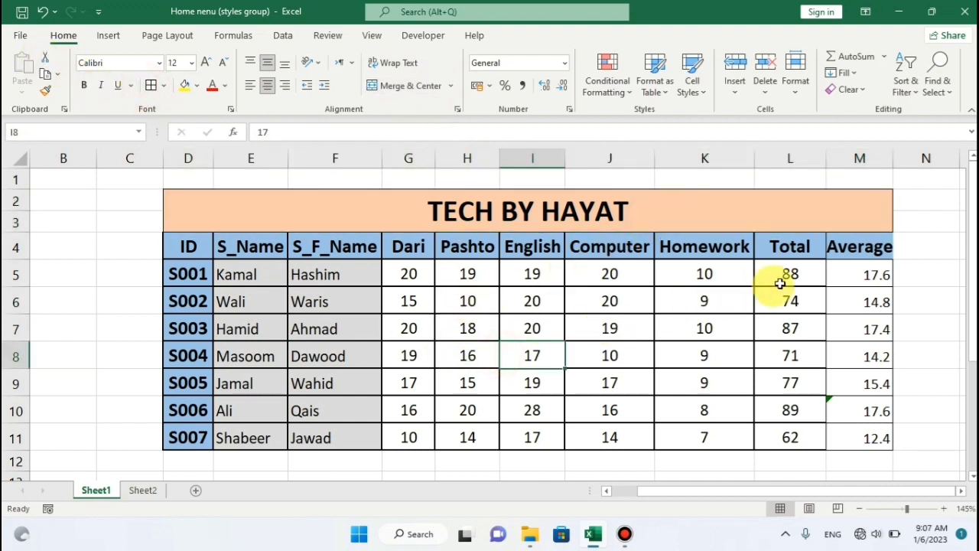
Step: Apply an Above Average rule to the averages M5:M11 with Light Red Fill with Dark Red Text, and undo it
left_click_drag(839, 272, 857, 436)
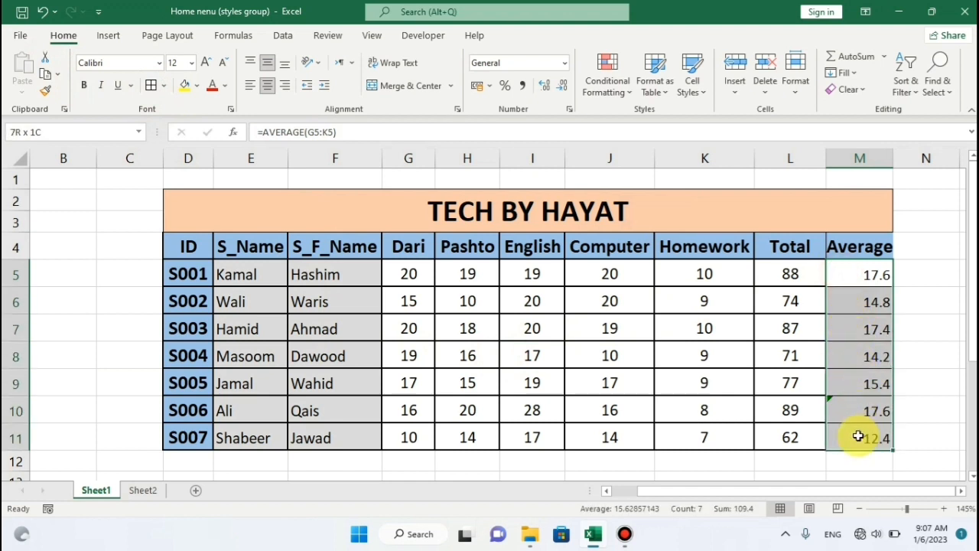
left_click(803, 282)
left_click_drag(875, 272, 865, 435)
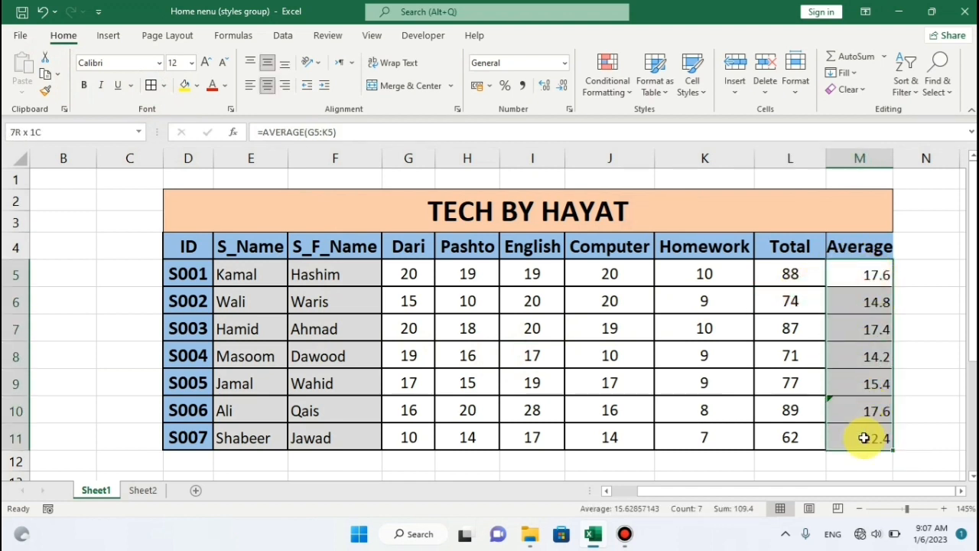
left_click(634, 93)
mouse_move(651, 158)
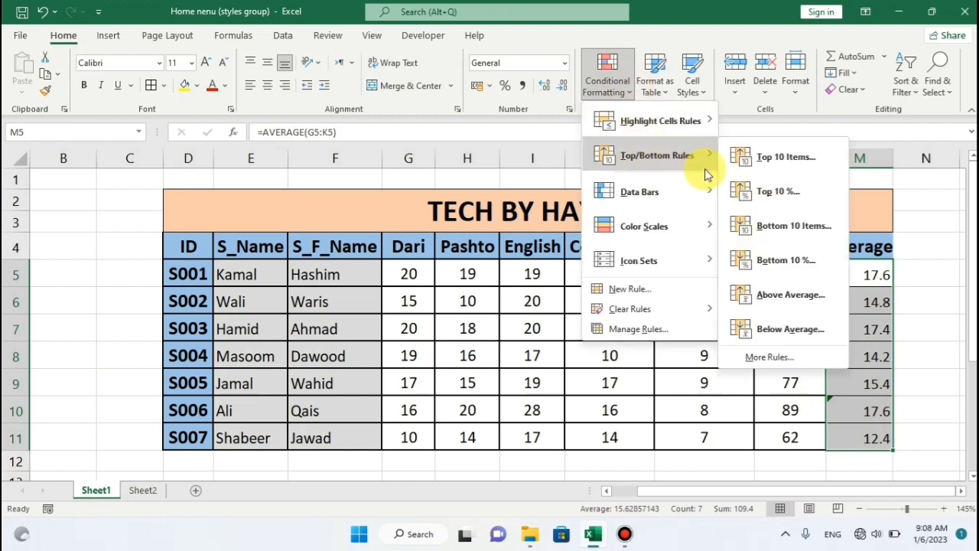
left_click(792, 297)
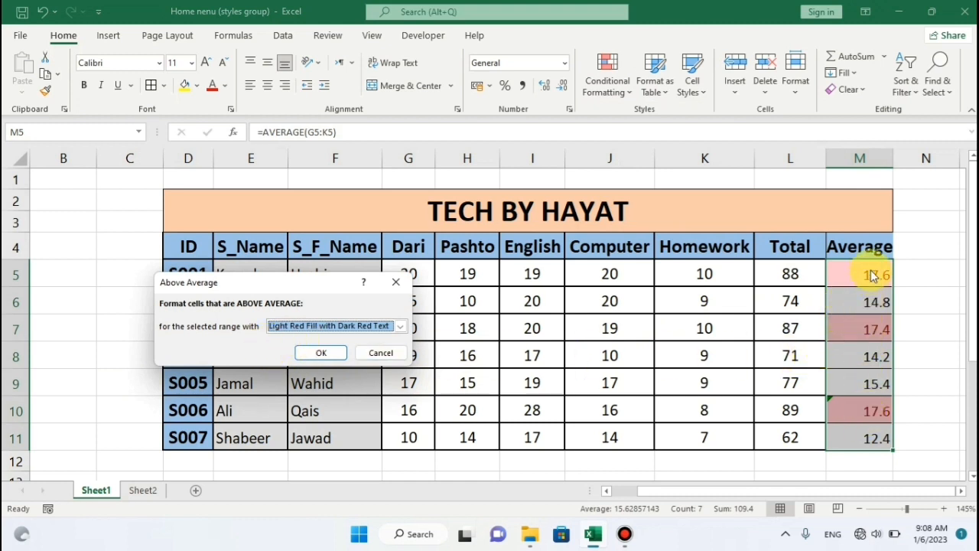
left_click(327, 352)
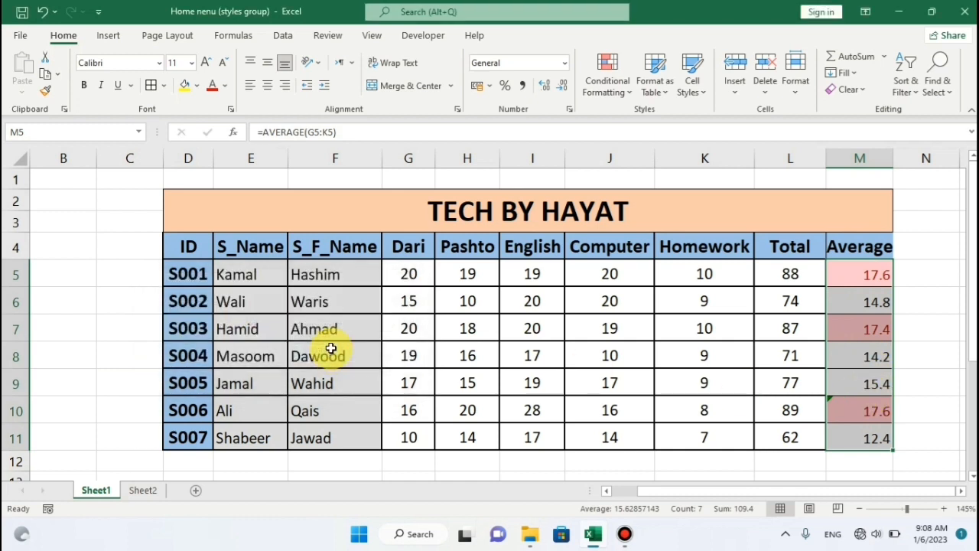
key("ctrl+z")
Step: Apply a Below Average rule to the averages M5:M11
left_click_drag(865, 271, 845, 436)
left_click(625, 95)
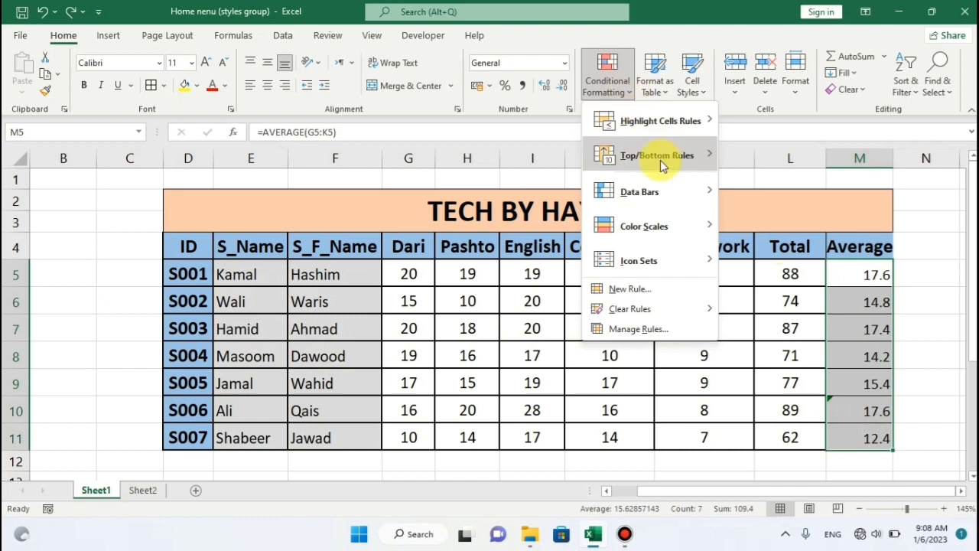
mouse_move(660, 158)
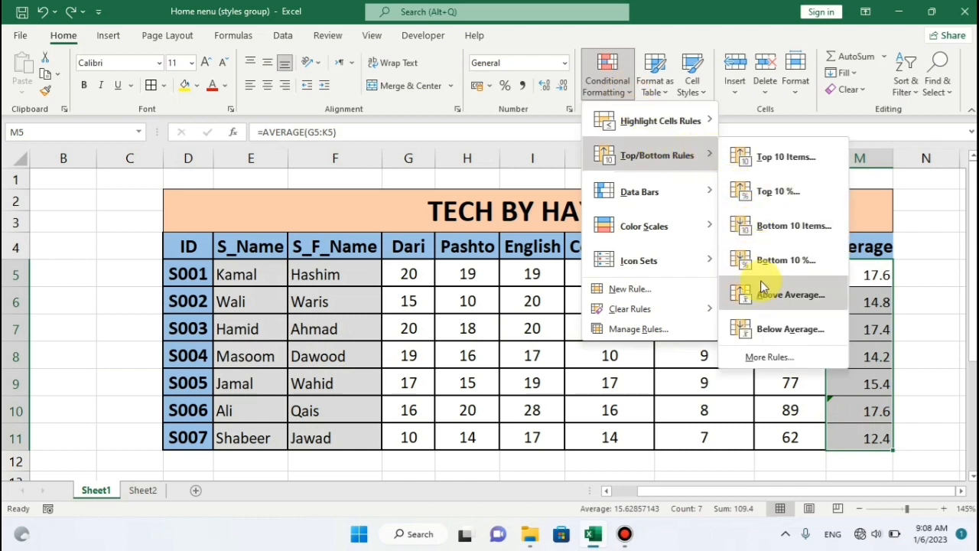
left_click(774, 329)
left_click(323, 352)
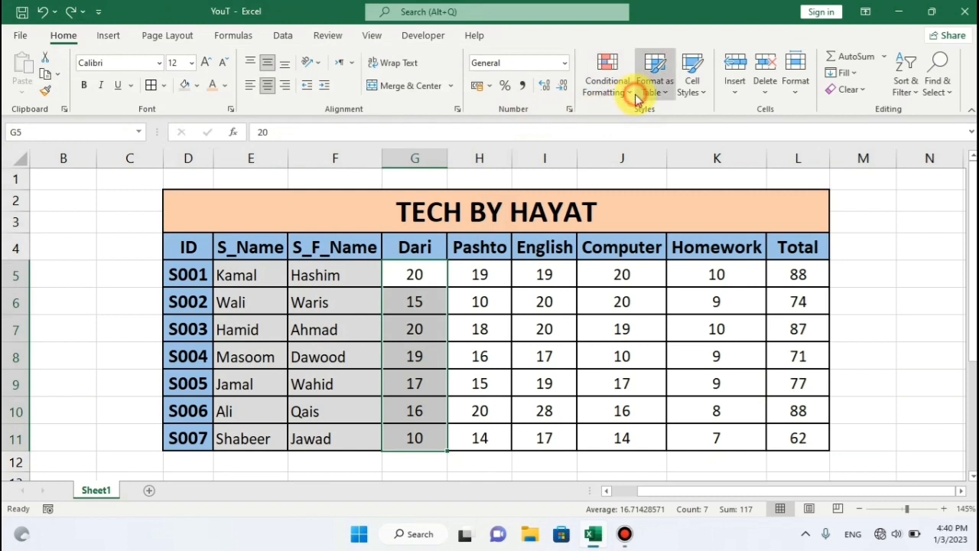
left_click(637, 93)
left_click(629, 95)
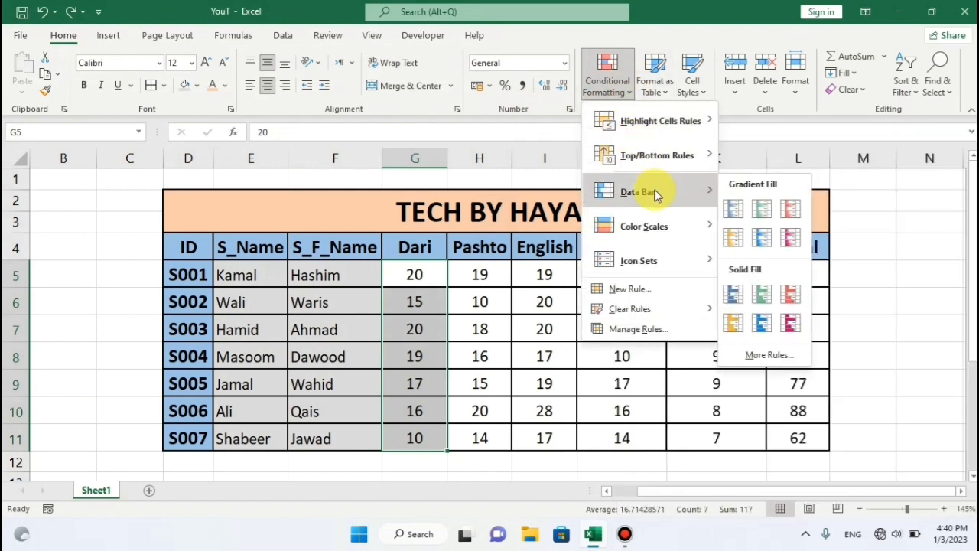
left_click(468, 299)
Step: Apply green gradient-fill data bars to the Dari marks G5:G11 and widen column G
left_click_drag(432, 266, 416, 413)
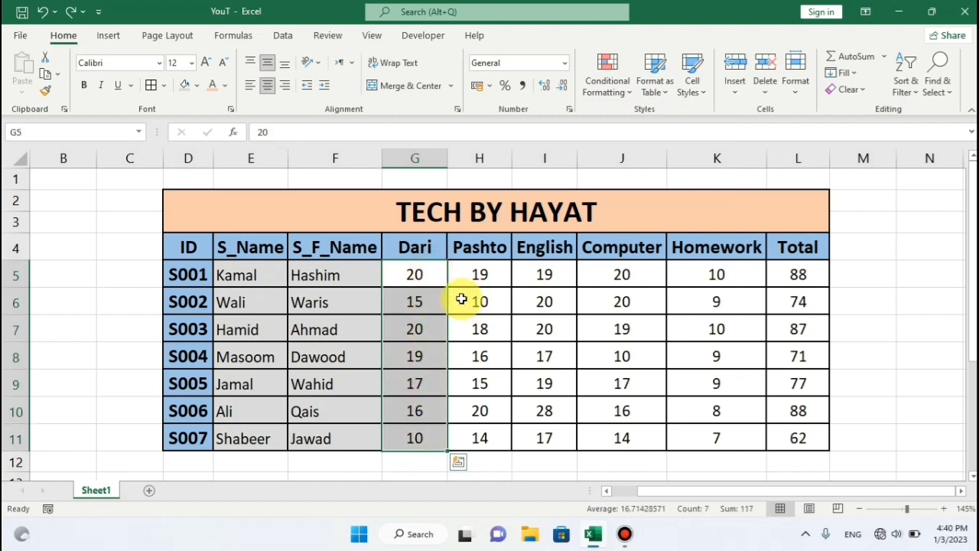
left_click(630, 98)
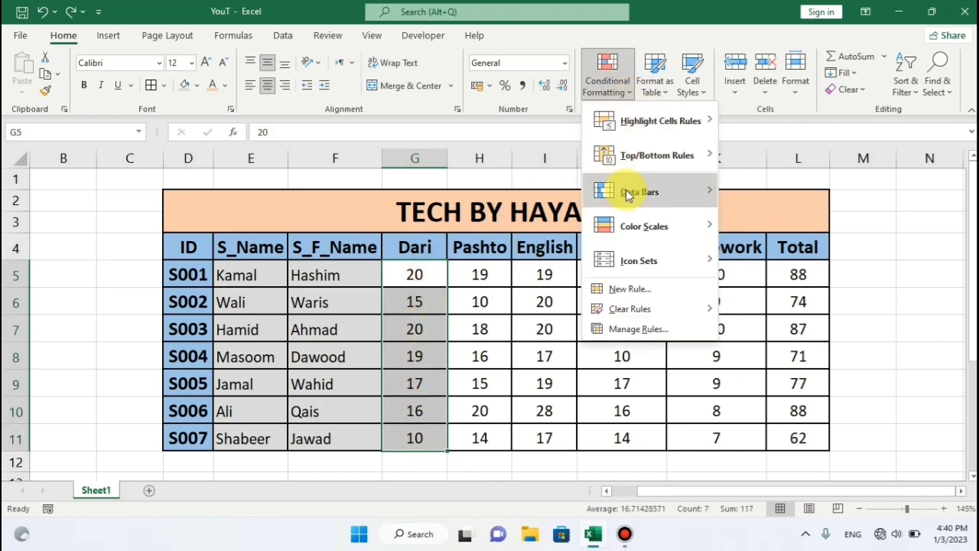
mouse_move(684, 193)
left_click(760, 213)
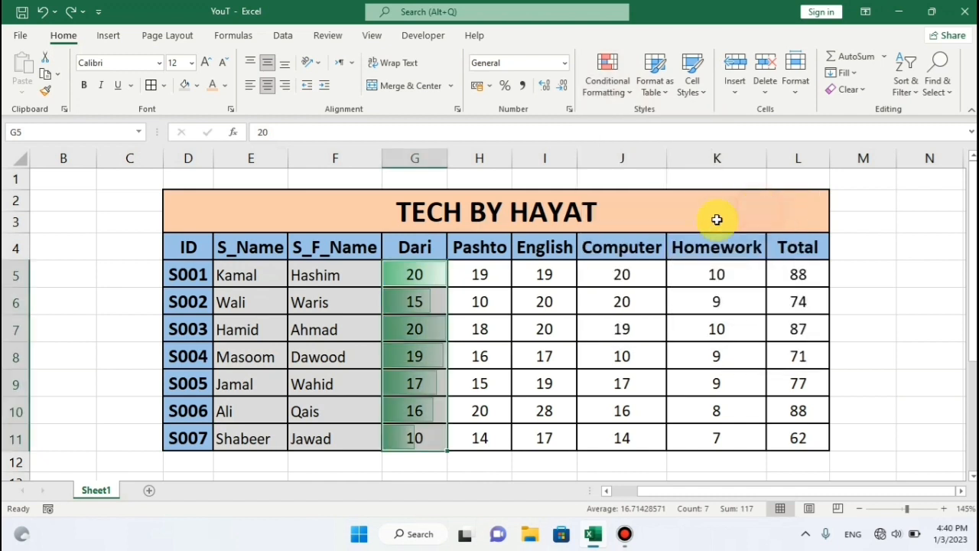
left_click(475, 277)
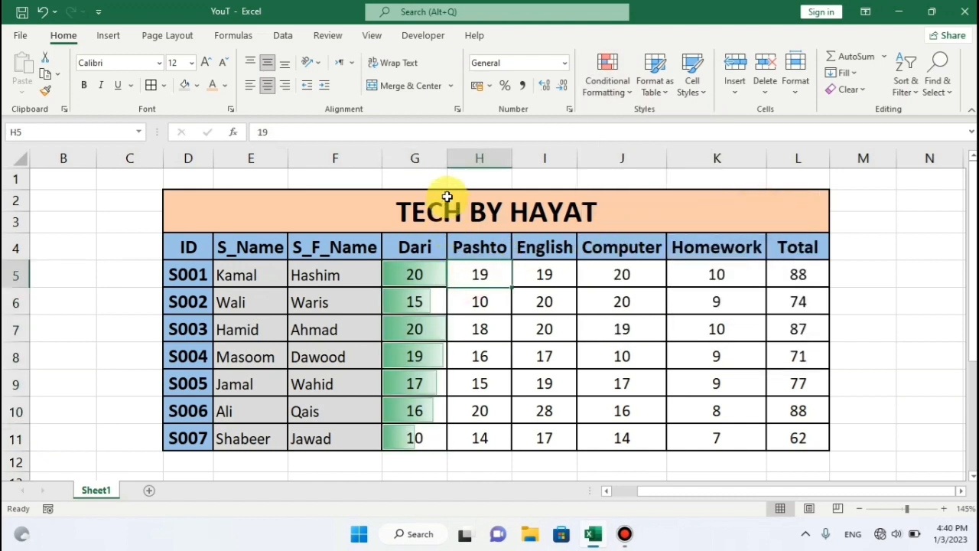
left_click_drag(447, 155, 483, 157)
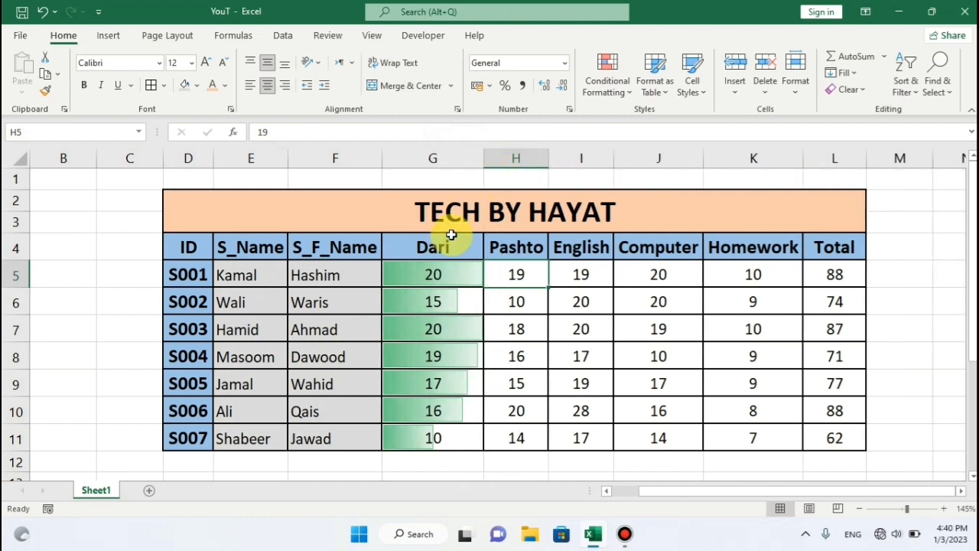
Step: Examine how the data bar lengths compare with the individual Dari marks in G5:G11
left_click(463, 277)
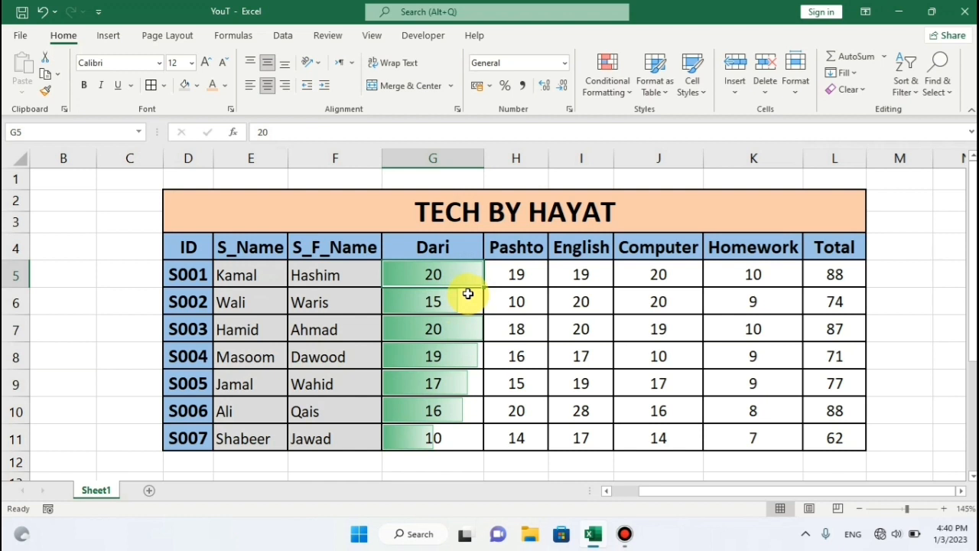
left_click(456, 302)
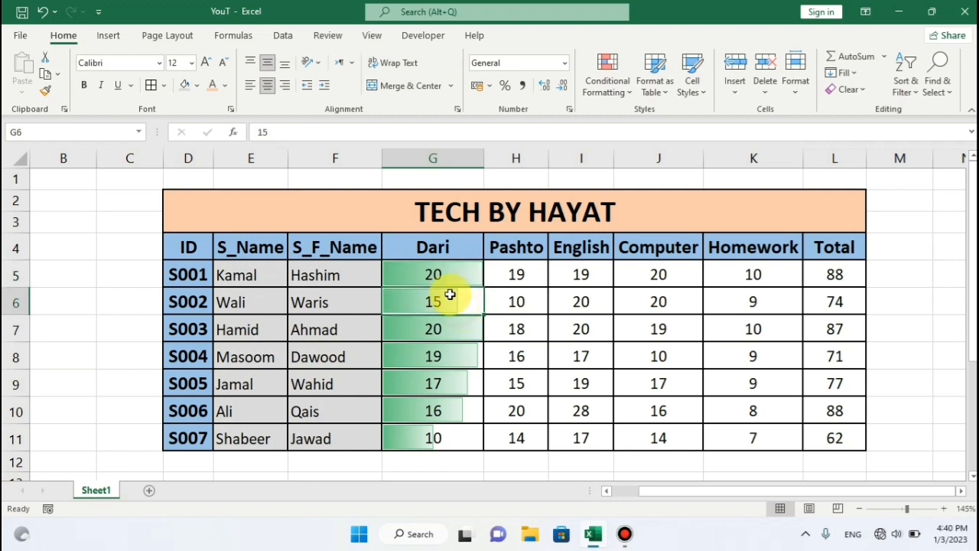
left_click(453, 274)
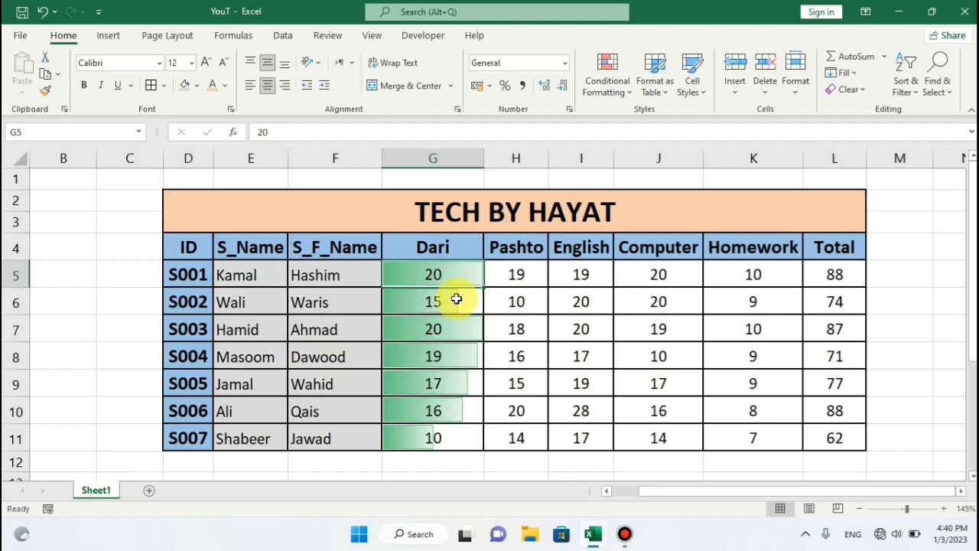
left_click(457, 299)
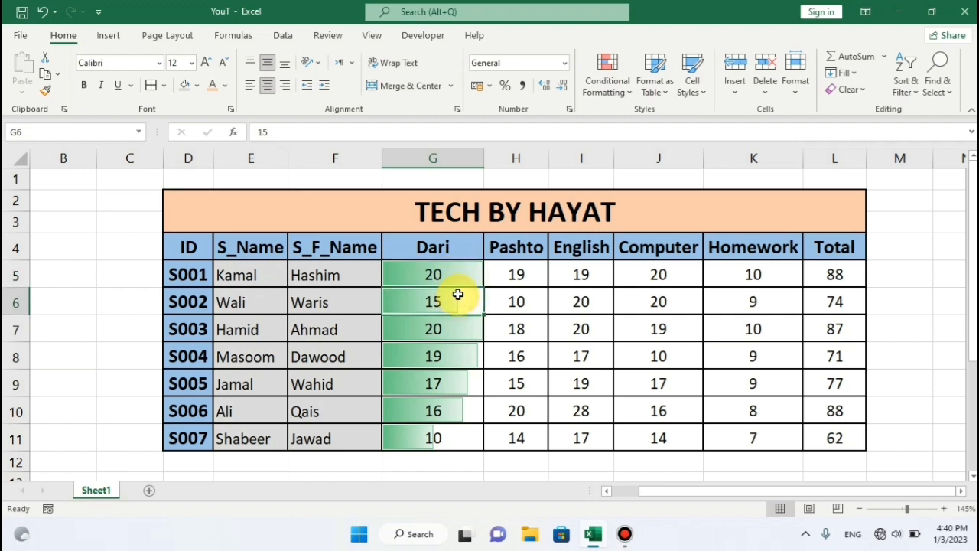
left_click(453, 333)
left_click_drag(468, 268, 466, 429)
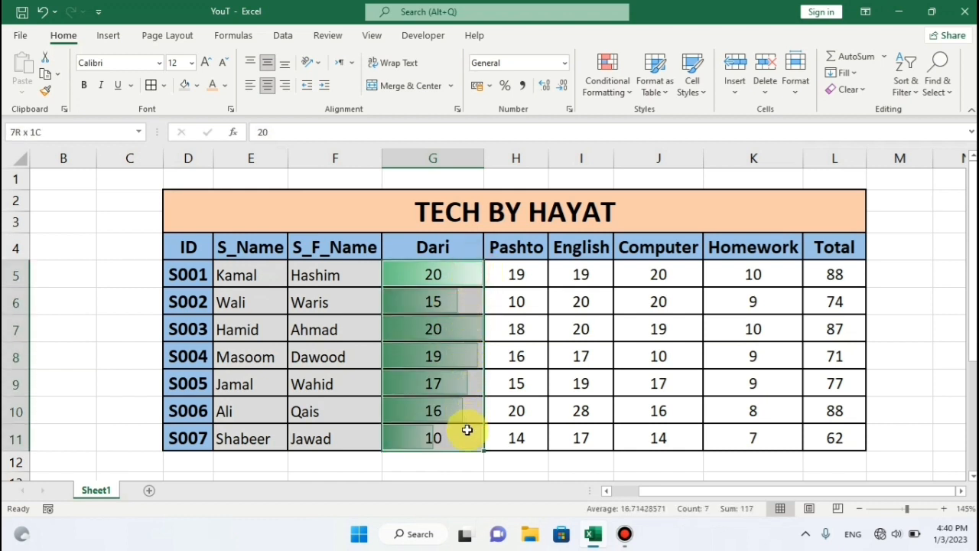
left_click(452, 275)
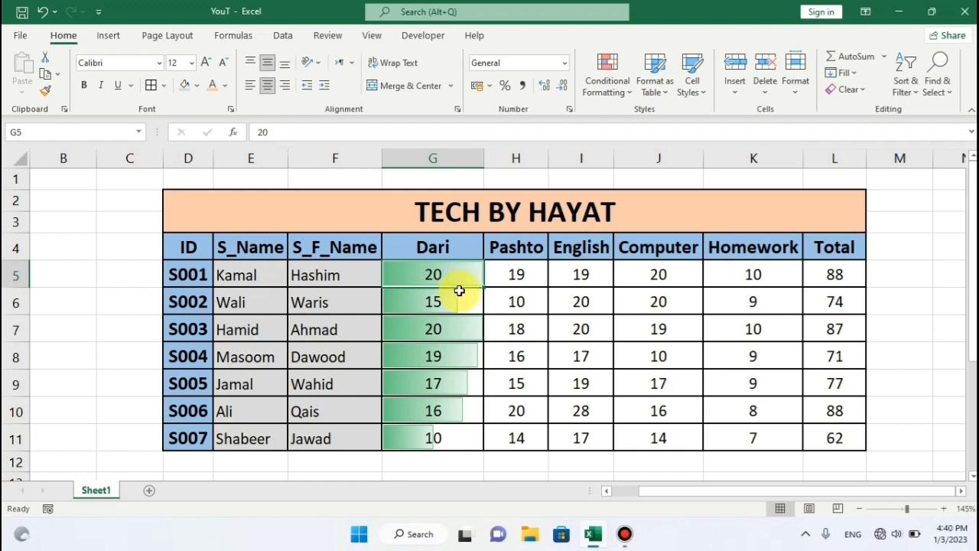
left_click(467, 348)
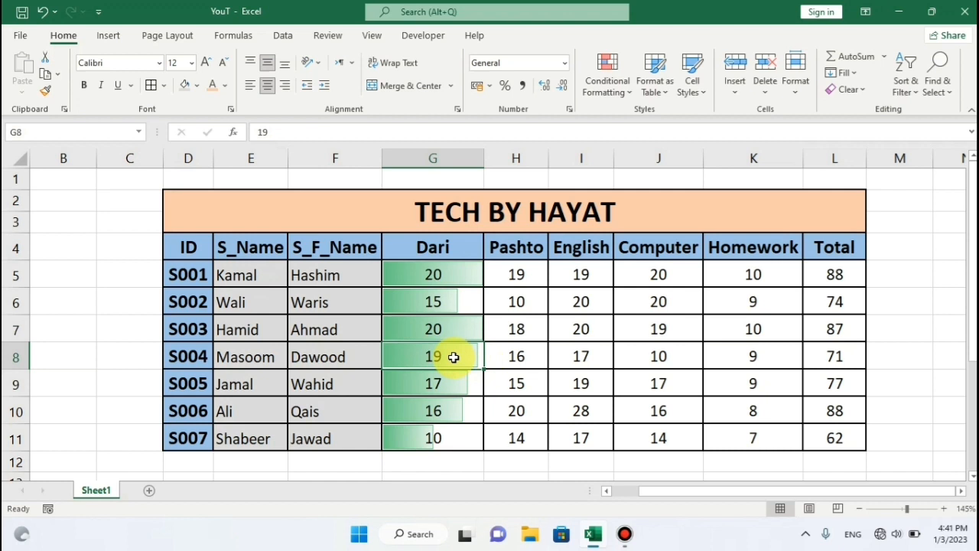
left_click(454, 377)
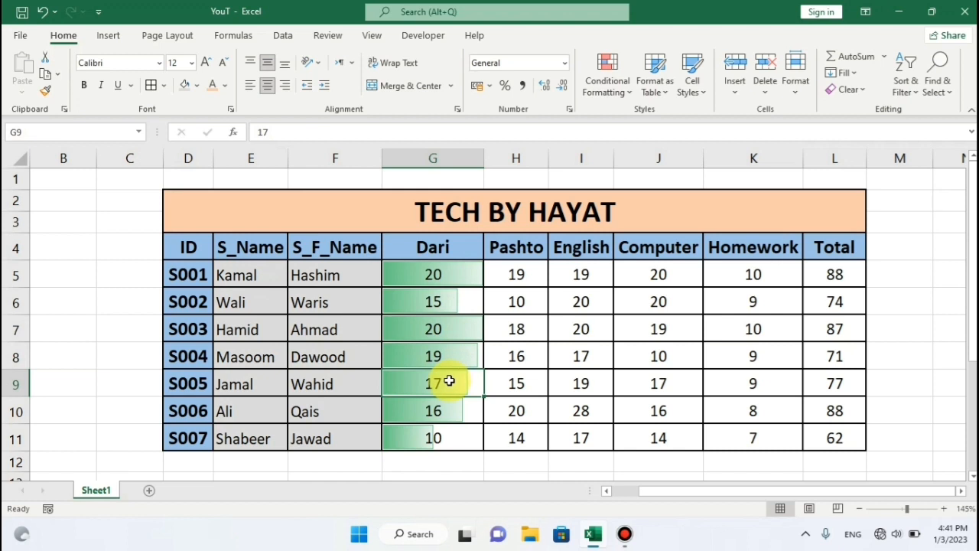
left_click_drag(455, 275, 459, 435)
left_click(459, 438)
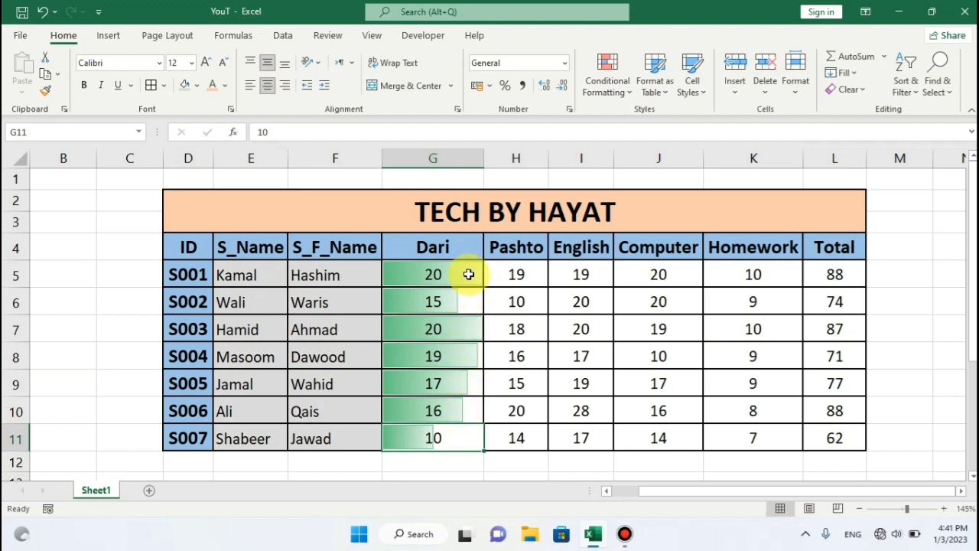
left_click_drag(466, 273, 459, 440)
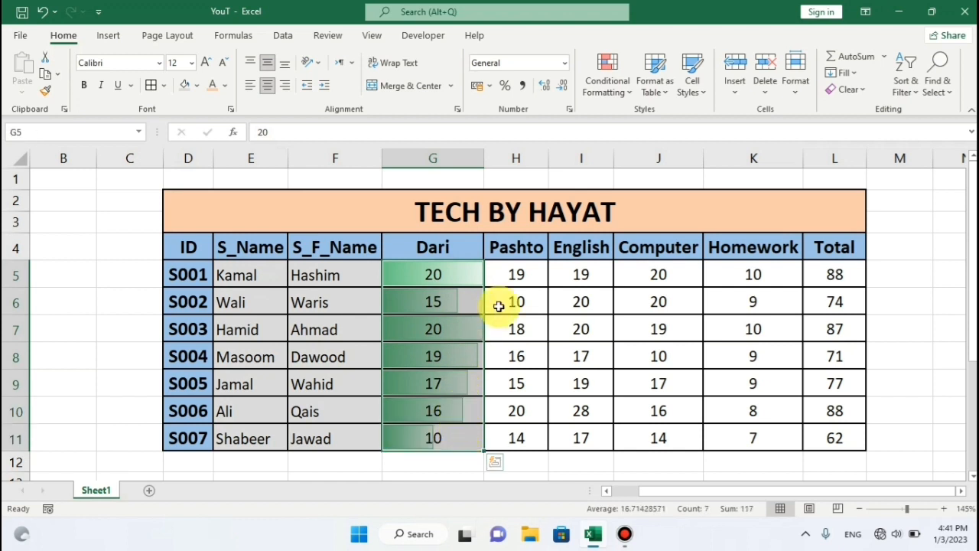
left_click(517, 272)
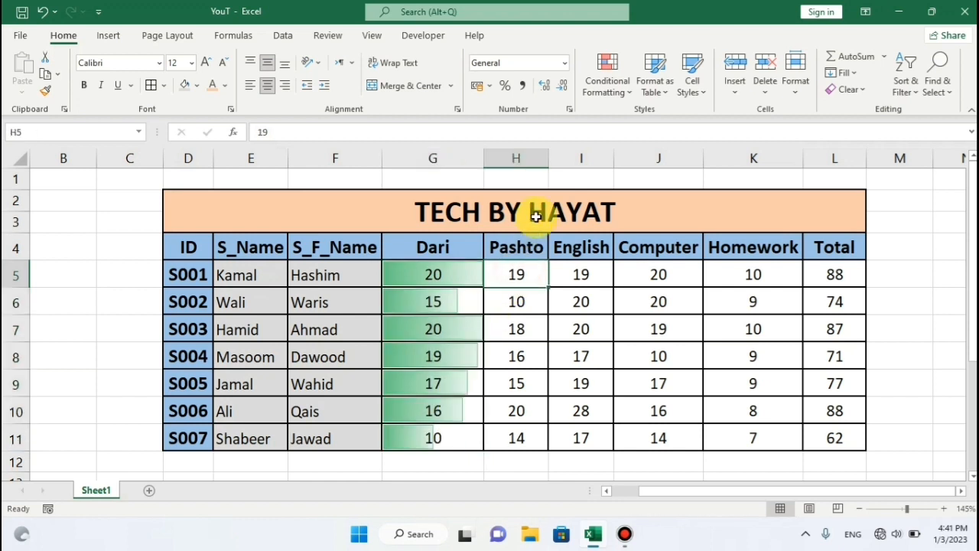
Step: Apply the Green - Yellow - Red color scale to the Pashto marks H5:H11 and check how individual marks are shaded
left_click(630, 91)
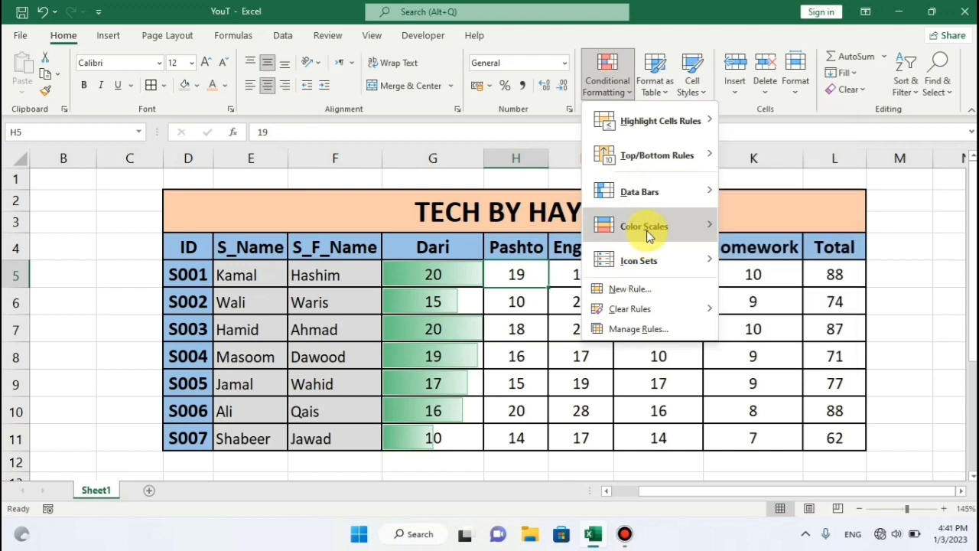
left_click(534, 270)
left_click_drag(532, 271, 532, 439)
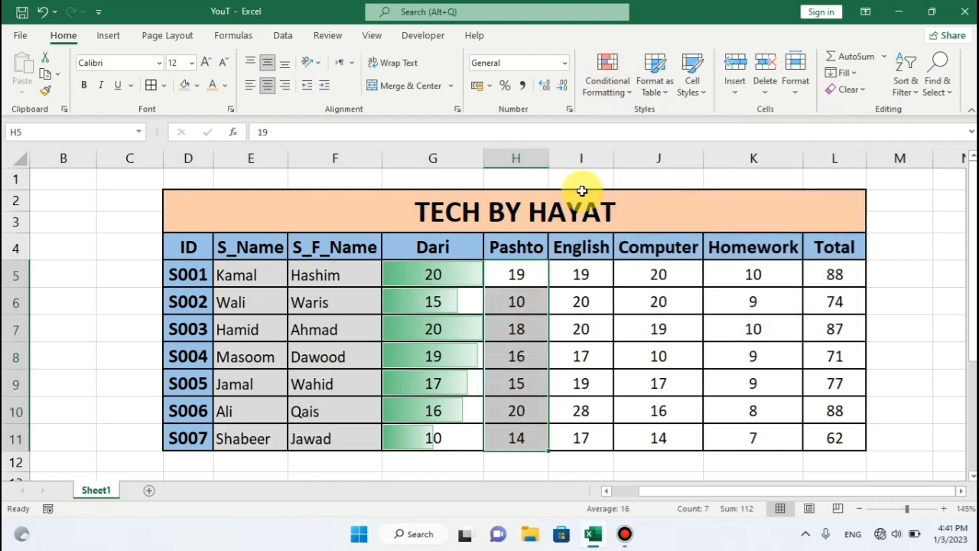
left_click(626, 90)
mouse_move(677, 242)
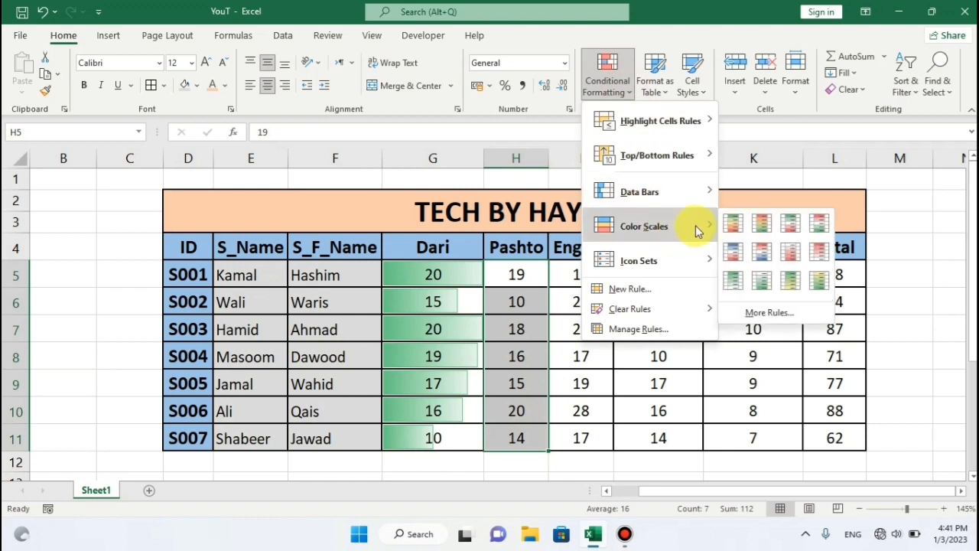
left_click(732, 222)
left_click(573, 278)
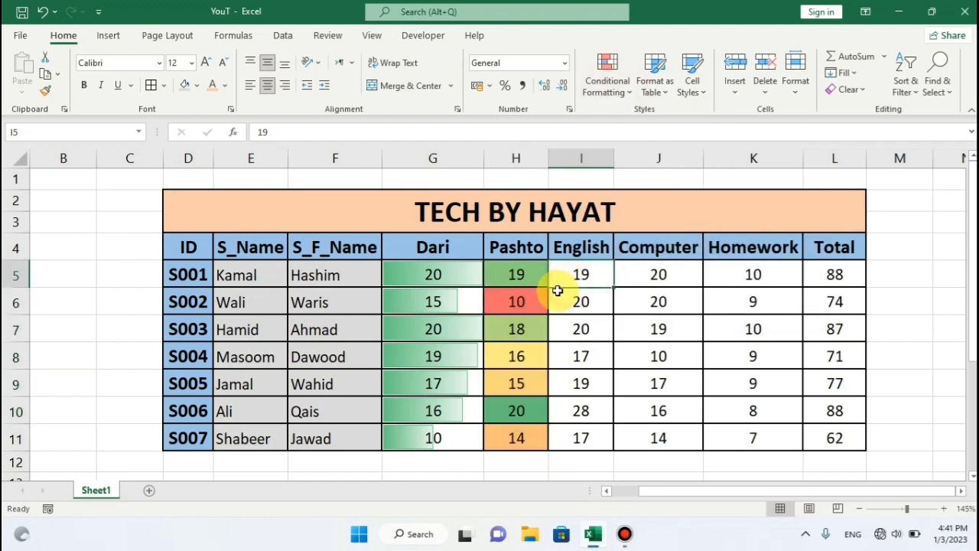
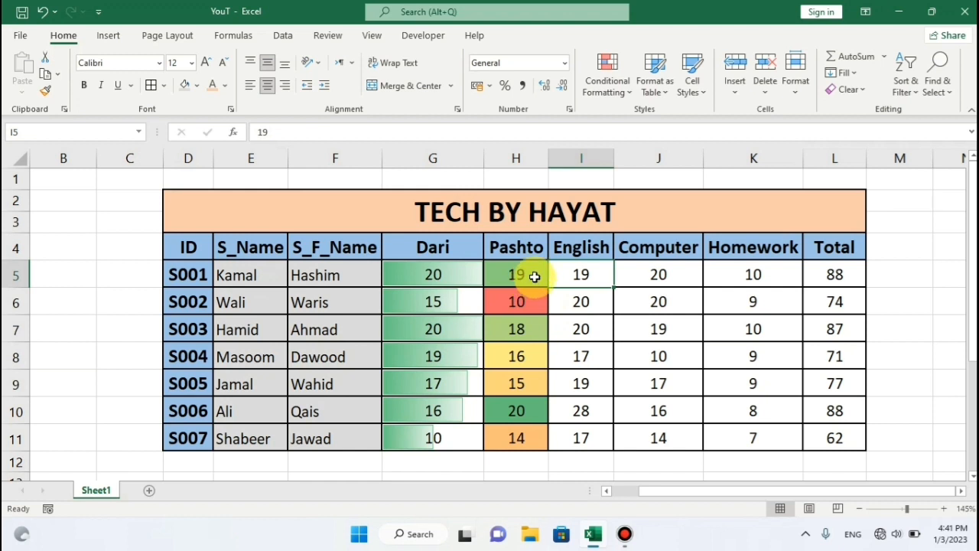
left_click(535, 275)
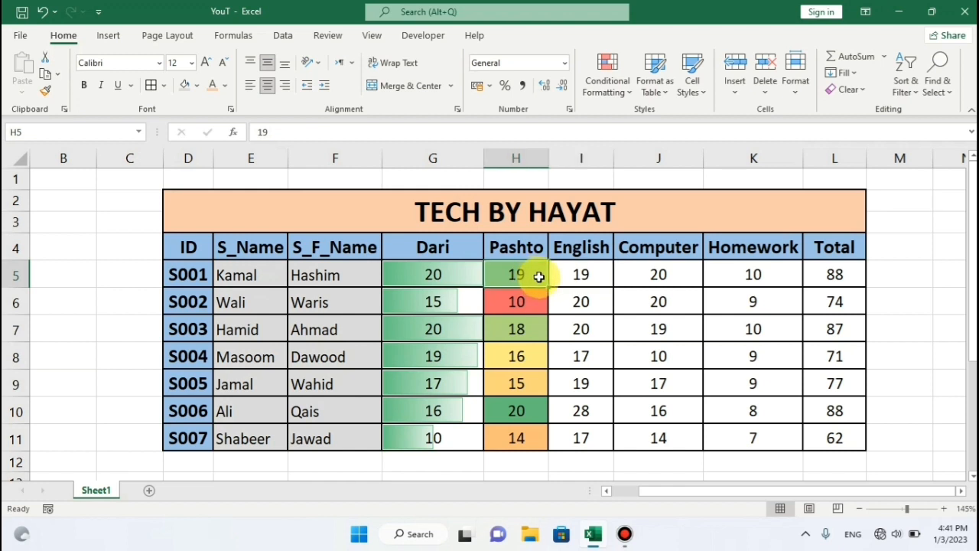
left_click(541, 406)
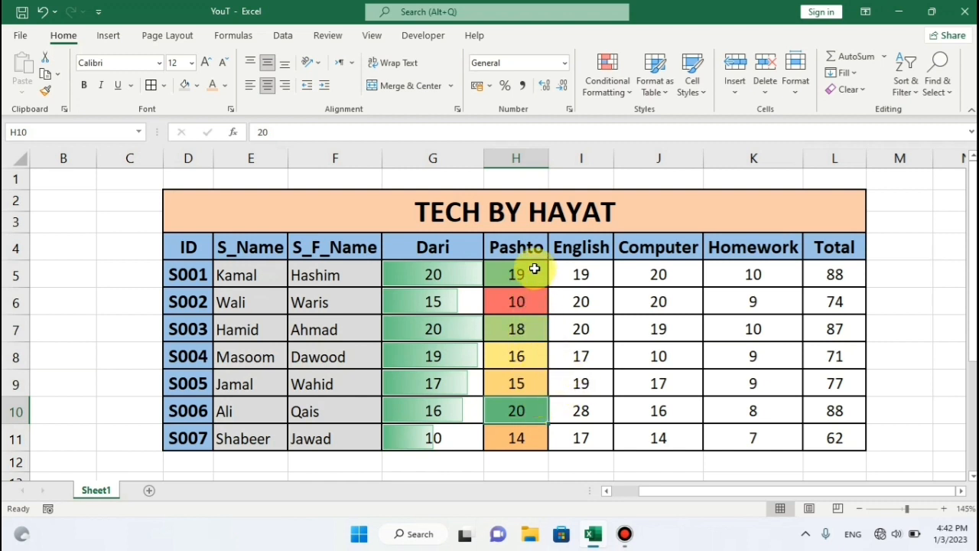
left_click(538, 329)
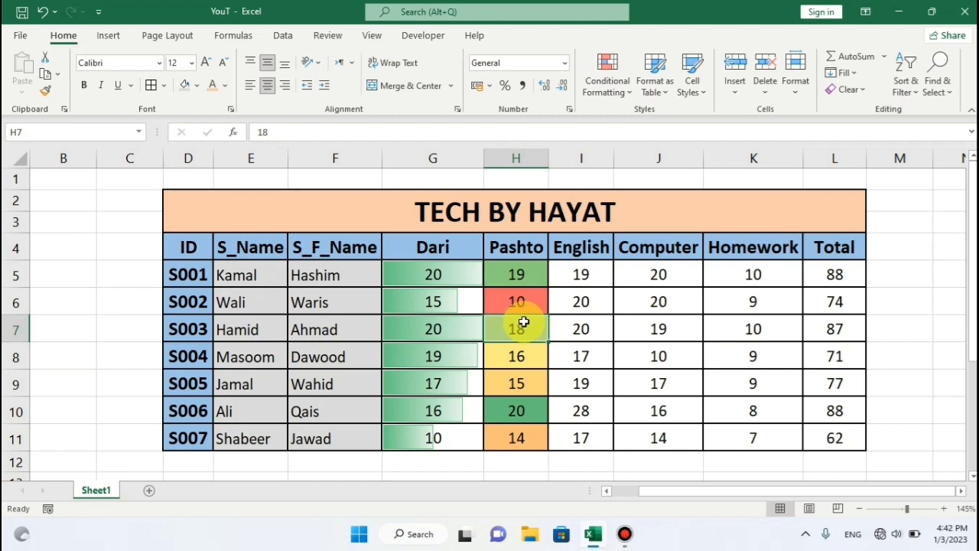
left_click_drag(531, 274, 530, 436)
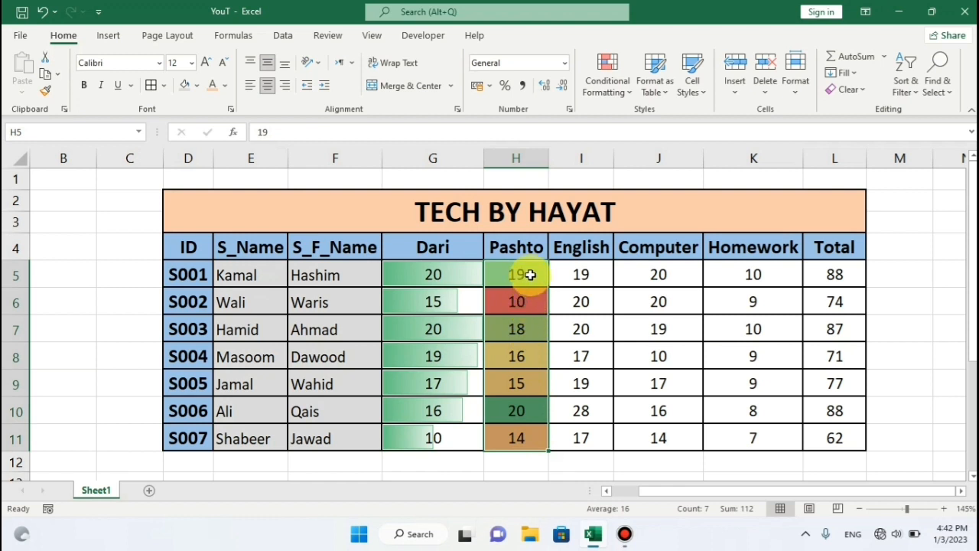
left_click(629, 98)
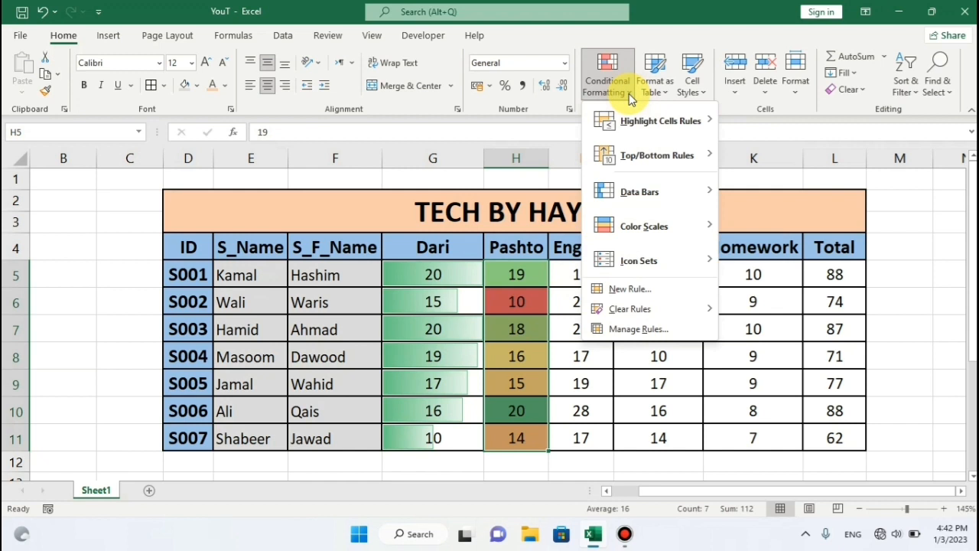
mouse_move(653, 276)
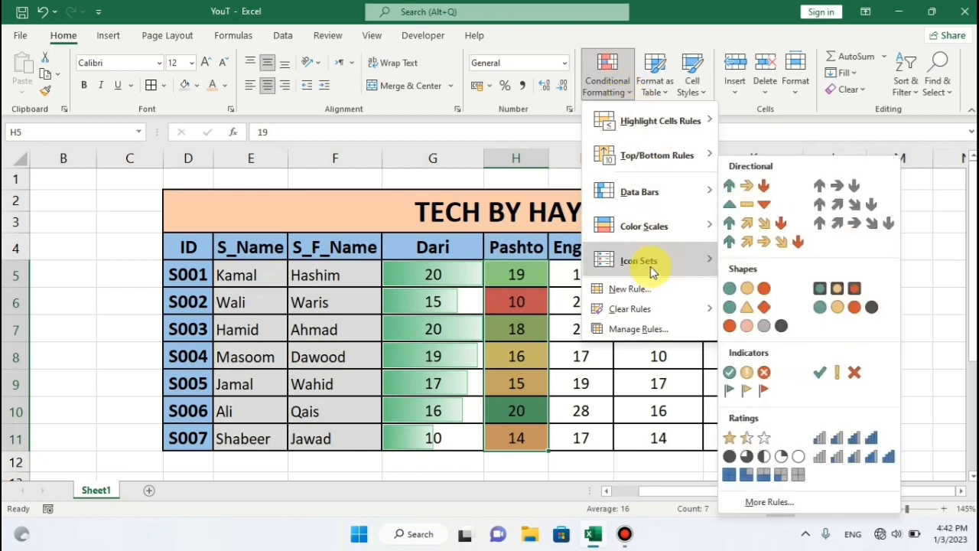
left_click(546, 306)
Step: Apply the directional icon set with four colored arrows to the English marks I5:I11
left_click(587, 273)
left_click_drag(587, 273, 586, 435)
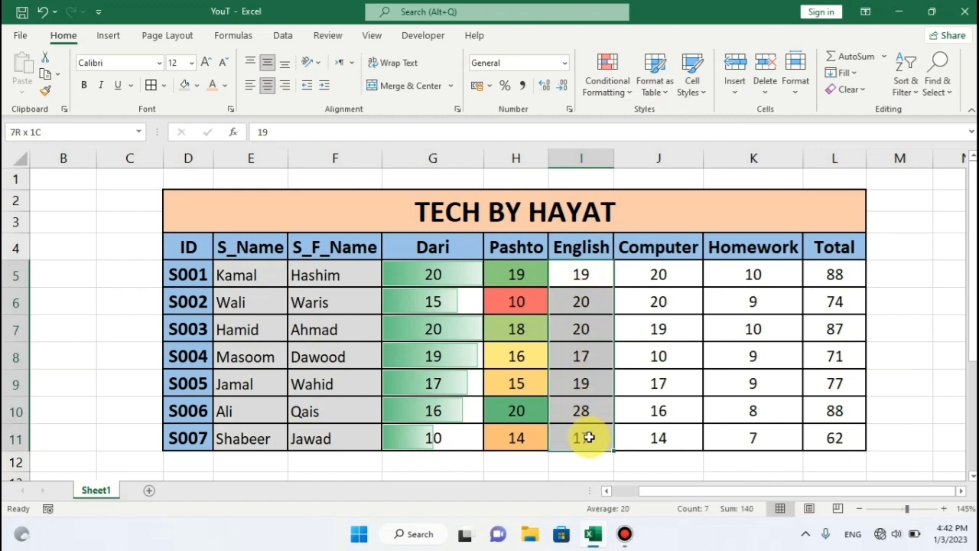
left_click(633, 96)
mouse_move(642, 268)
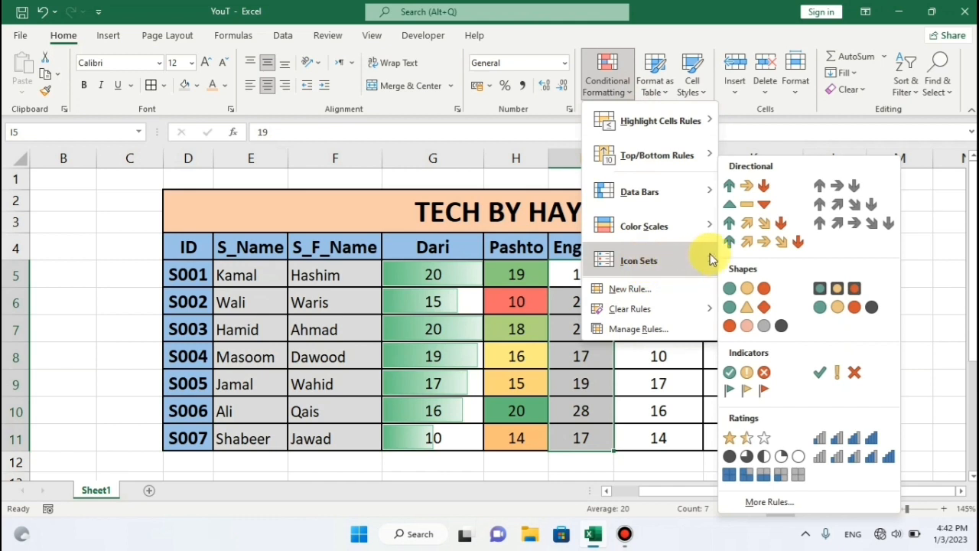
left_click(748, 222)
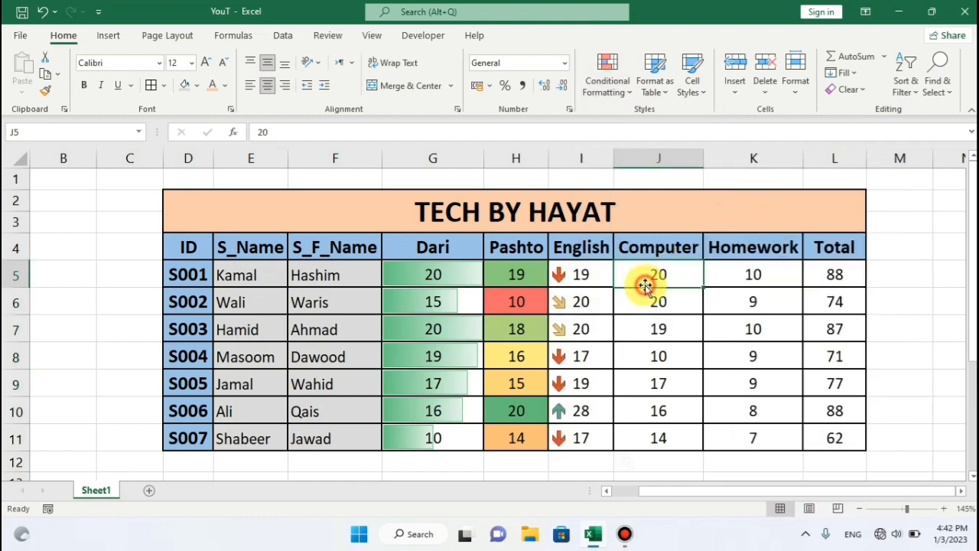
left_click(606, 304)
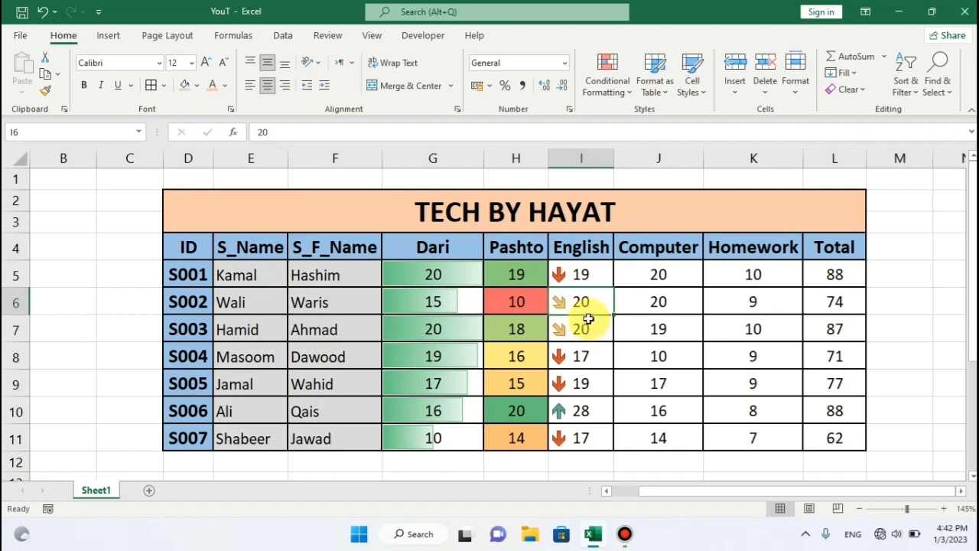
Step: Check which directional arrow the English marks in I5, I10 and I11 carry
left_click(588, 274)
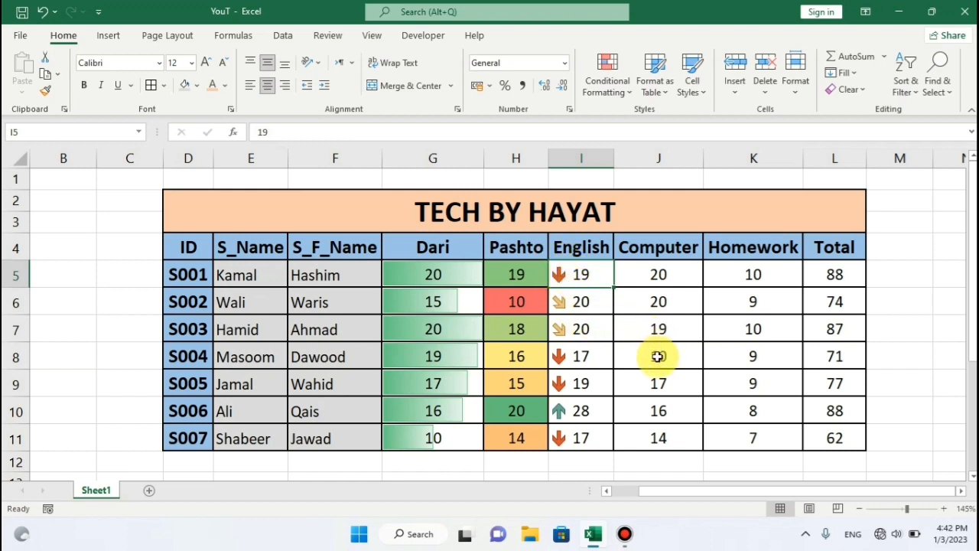
left_click(589, 436)
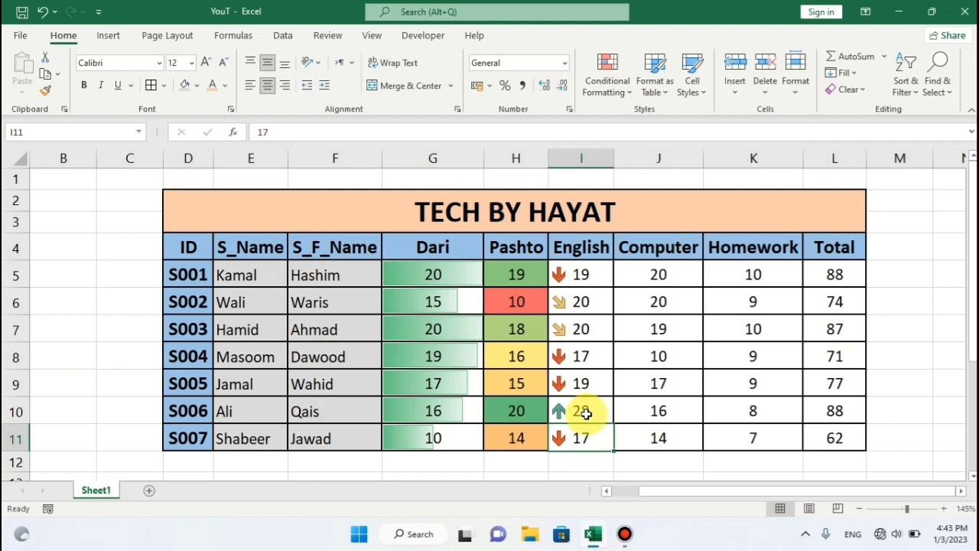
left_click(593, 415)
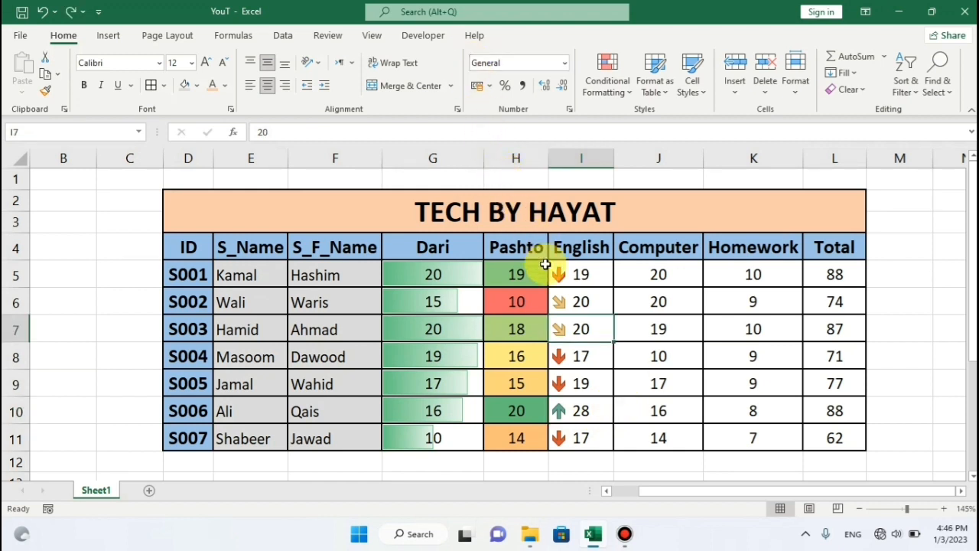
Step: Apply the circled three-symbol indicator icon set (check, exclamation mark, cross) to the Computer marks J5:J11
left_click(680, 269)
left_click_drag(680, 269, 656, 435)
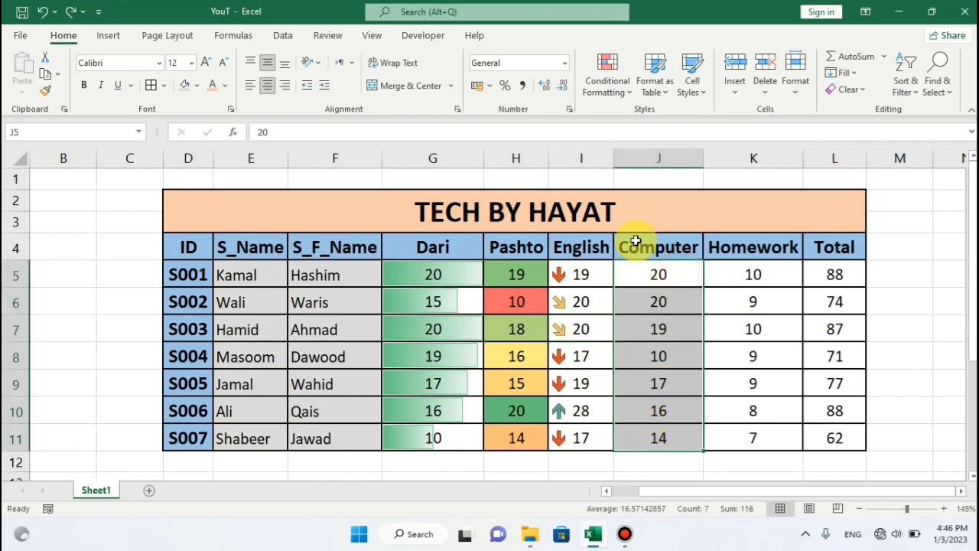
left_click(630, 95)
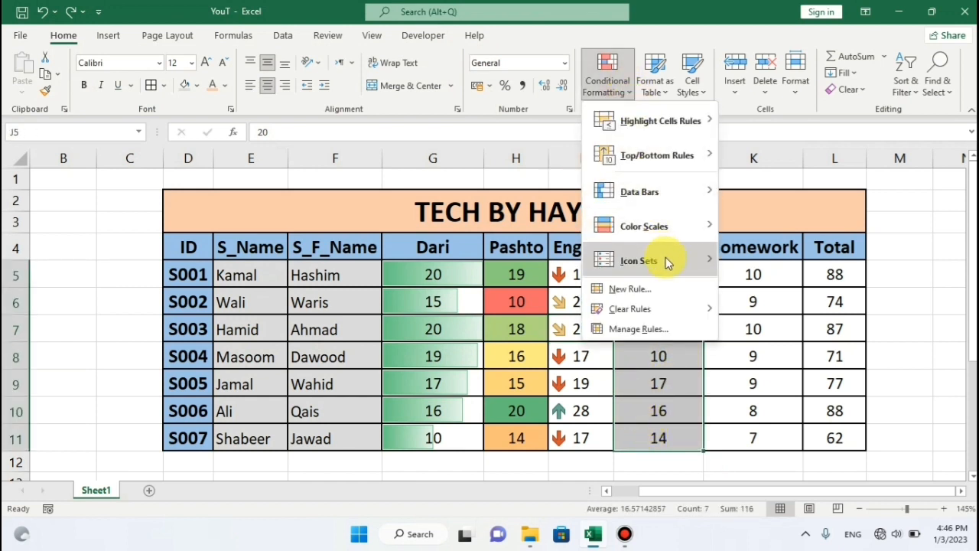
mouse_move(668, 263)
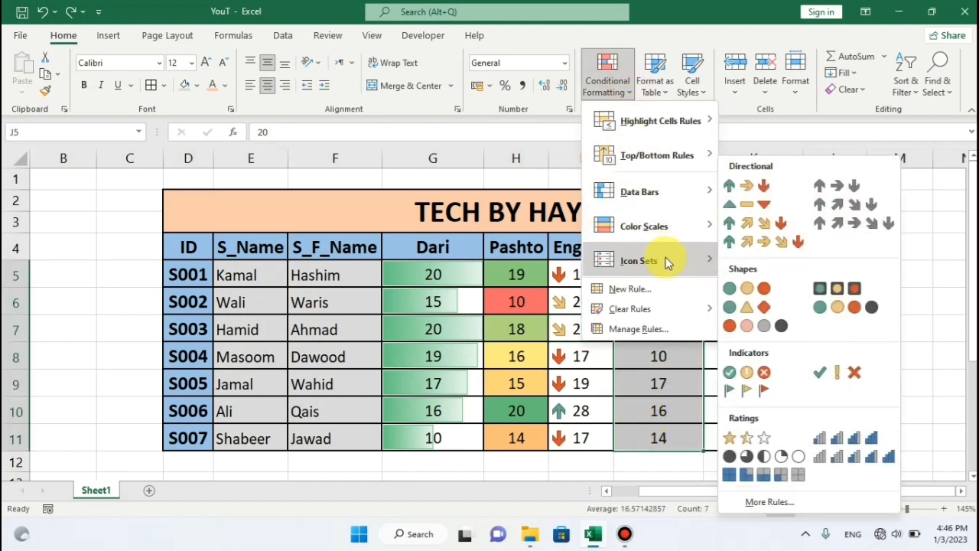
left_click(764, 374)
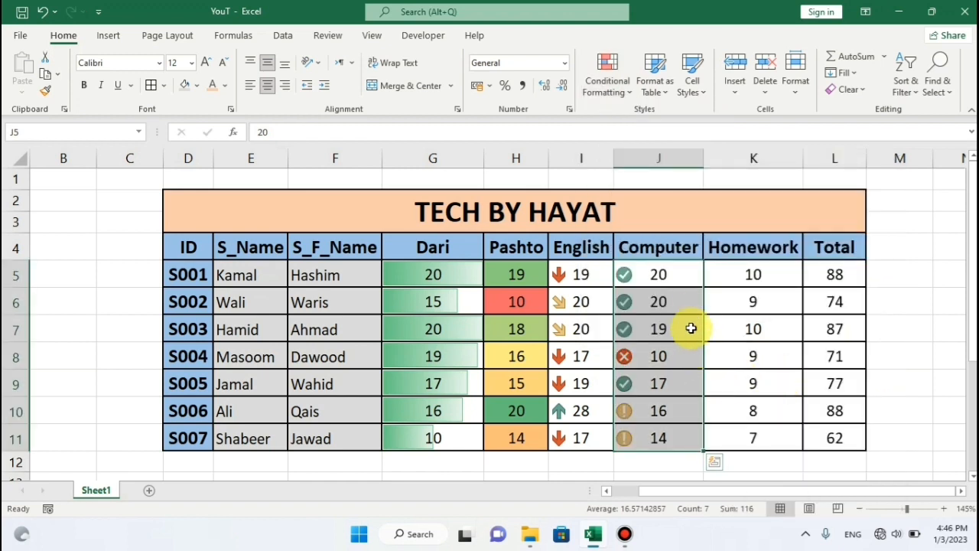
Step: Examine which indicator icon is assigned to each of the Computer marks in J5:J11
left_click(689, 276)
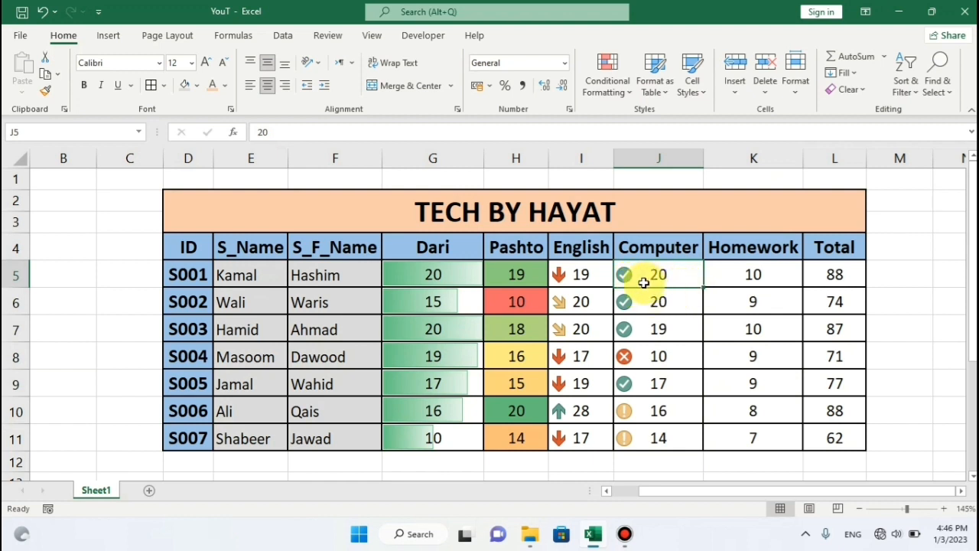
left_click(678, 330)
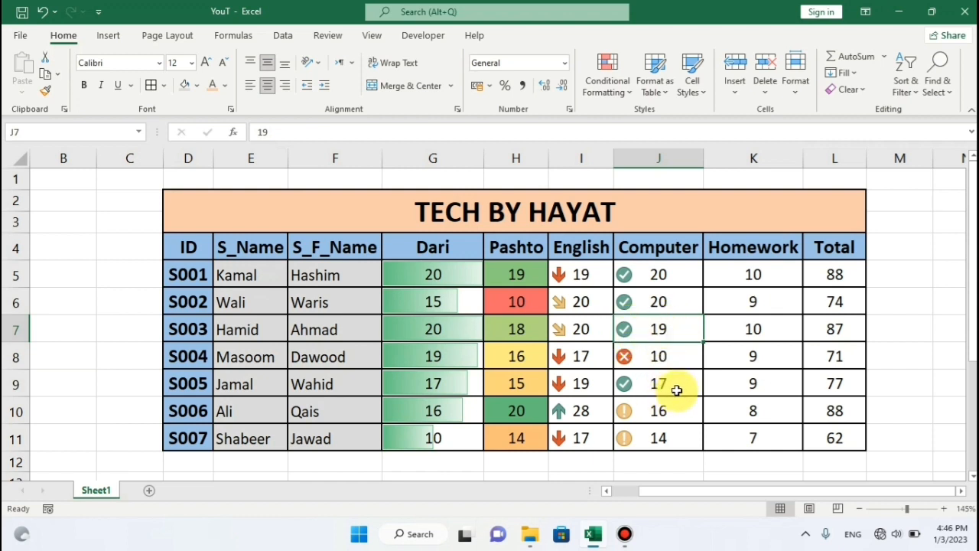
left_click(677, 384)
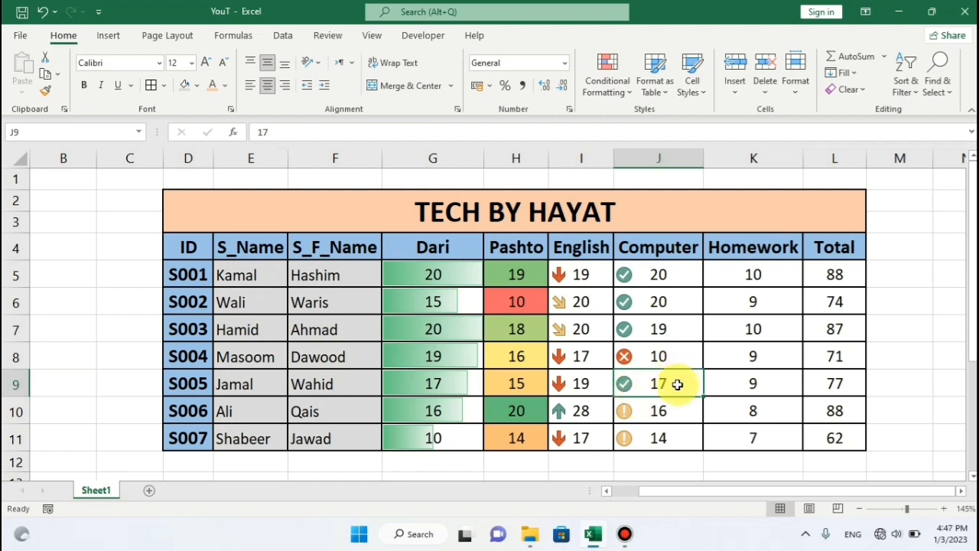
left_click(667, 410)
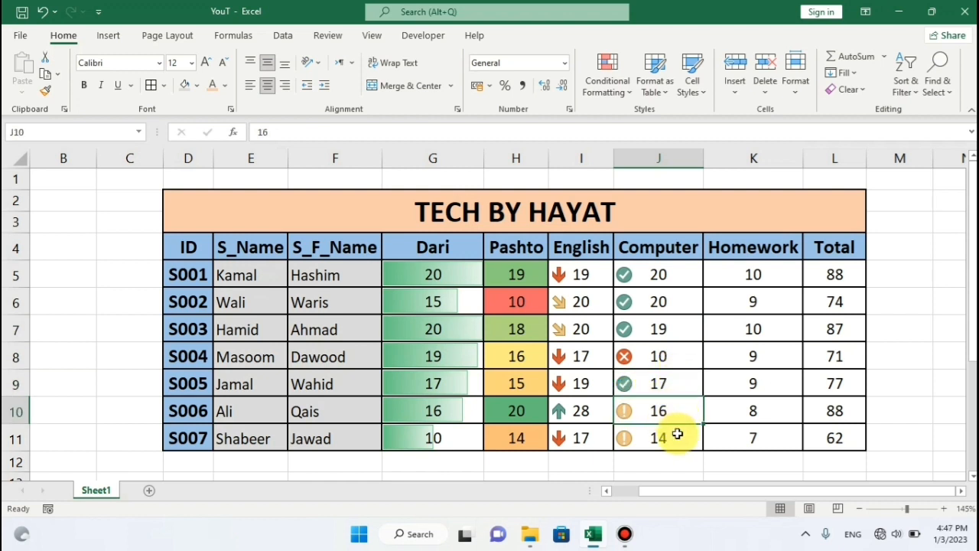
left_click(678, 439)
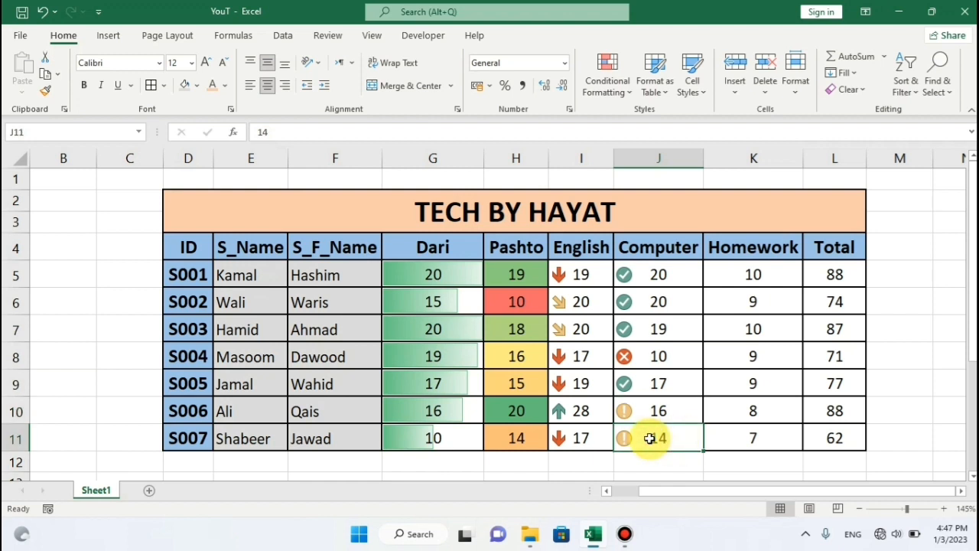
left_click(644, 413)
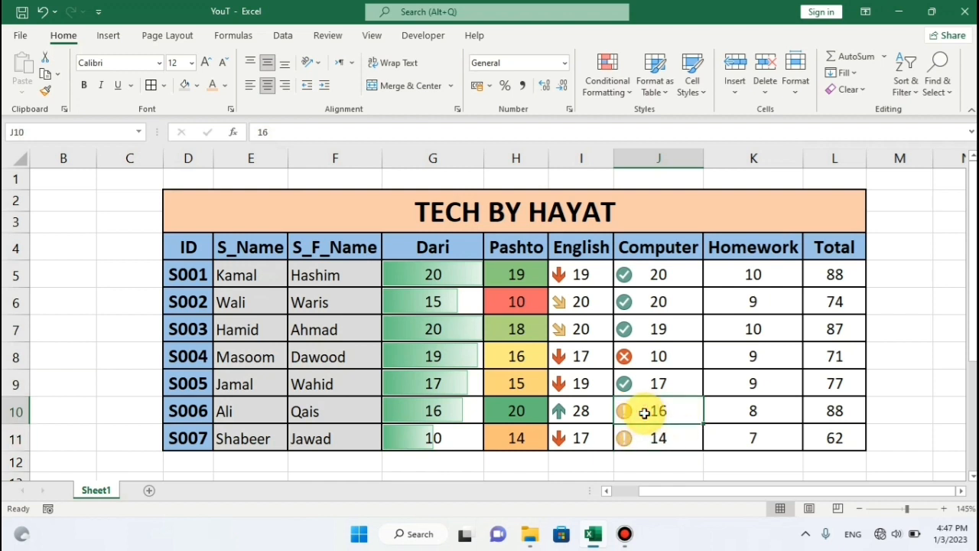
left_click(681, 357)
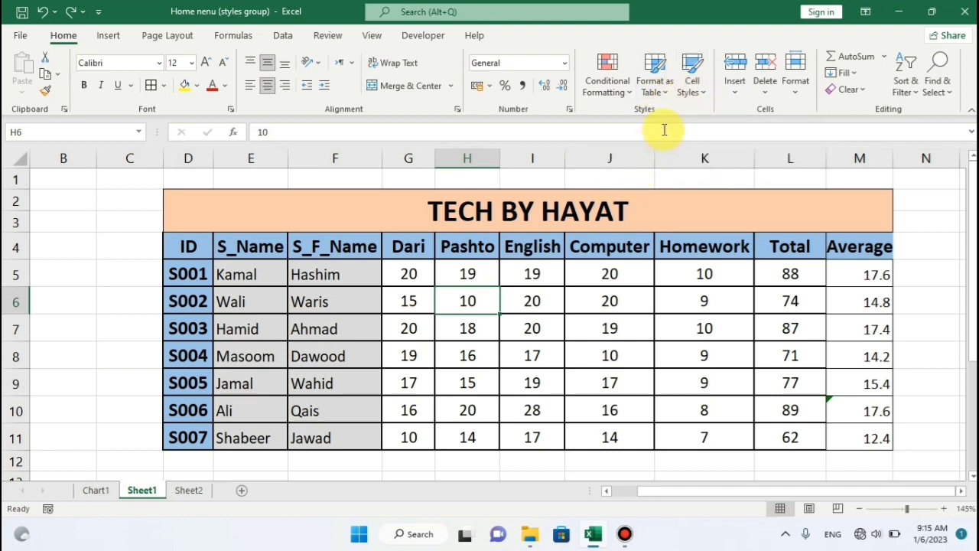
left_click(420, 274)
left_click_drag(227, 218, 451, 303)
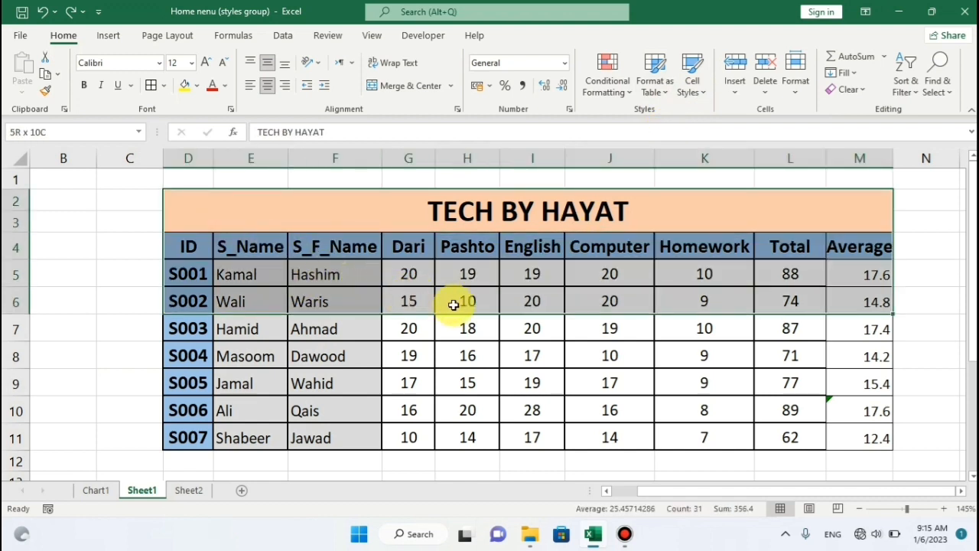
left_click(291, 349)
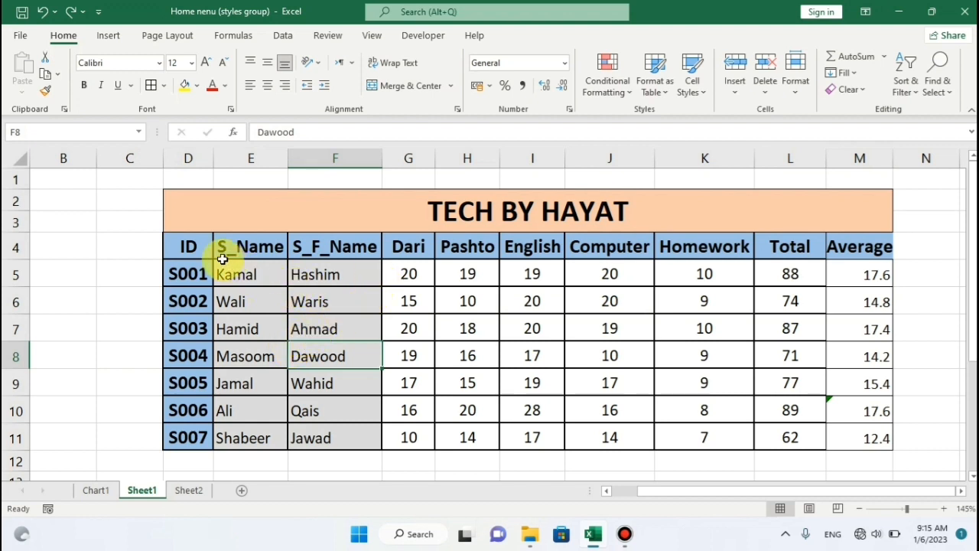
left_click_drag(195, 250, 455, 362)
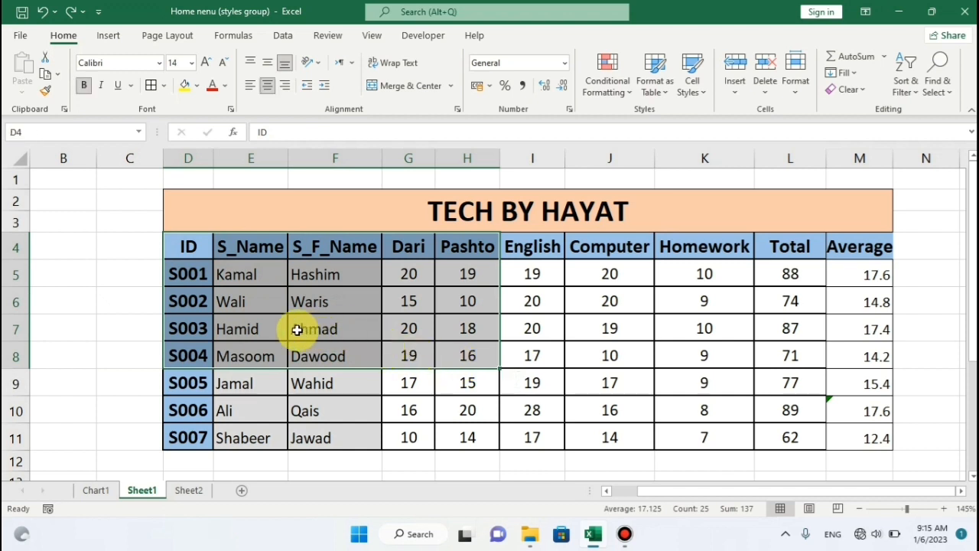
left_click(127, 302)
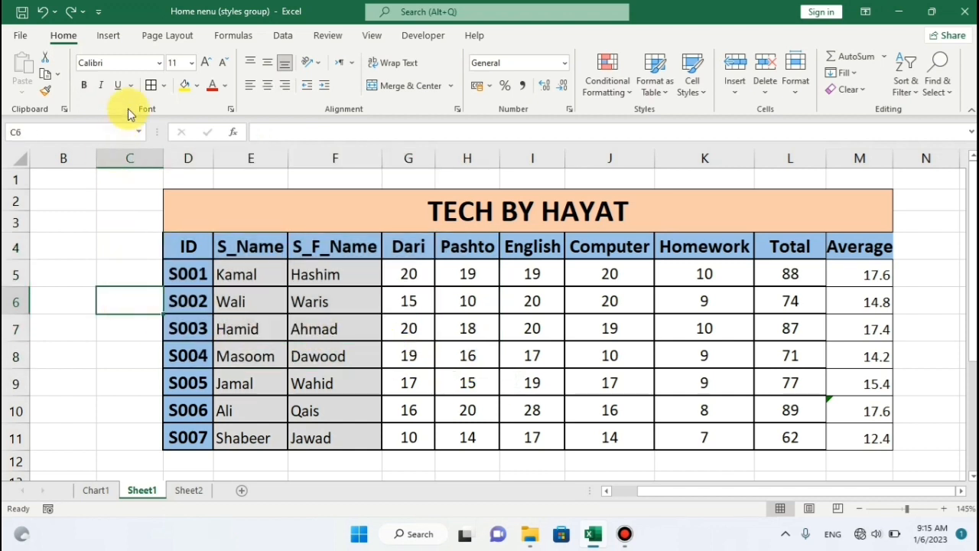
left_click(111, 36)
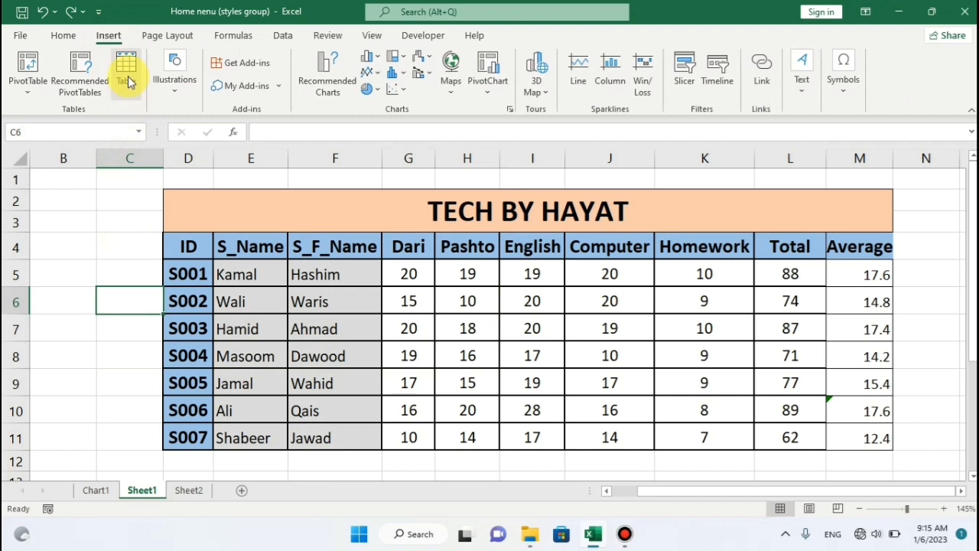
left_click(65, 37)
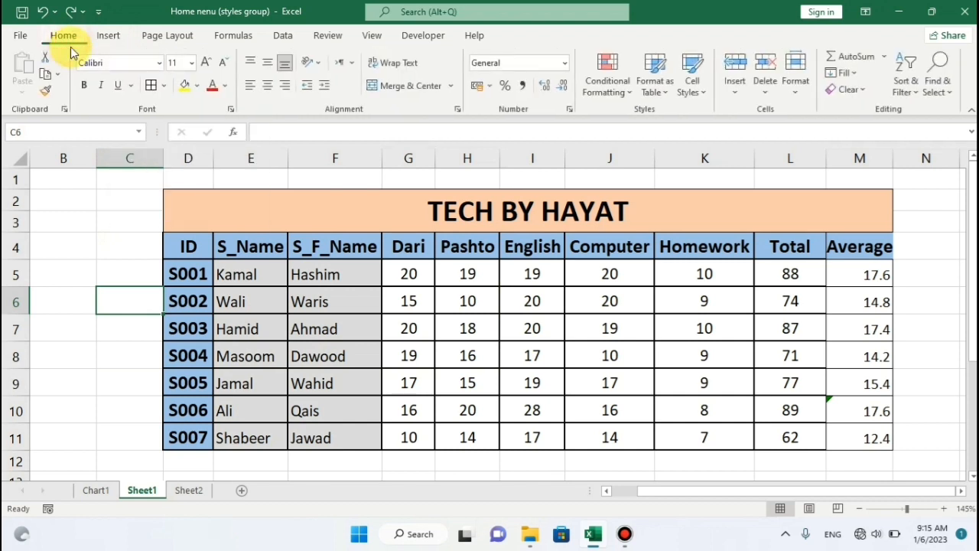
left_click(257, 291)
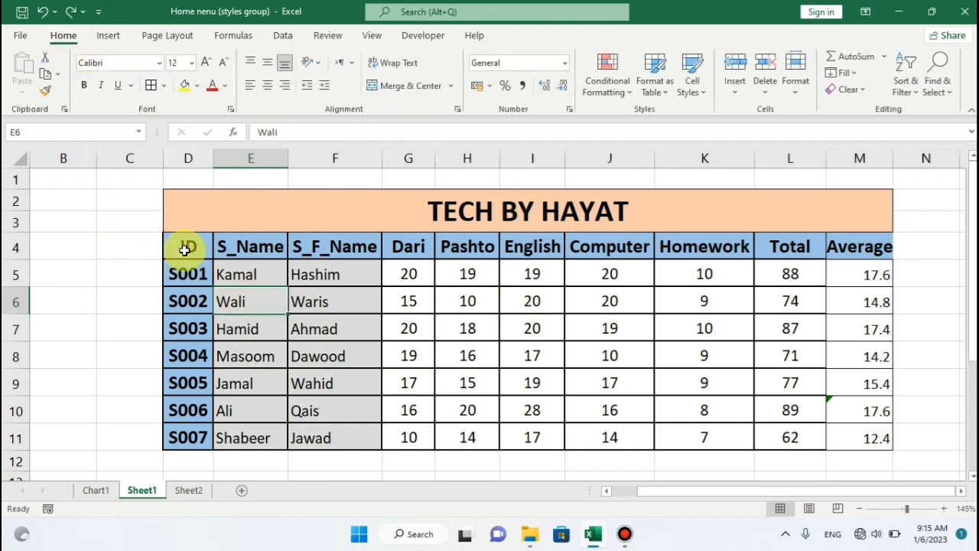
Step: Try formatting D4:M11 as a table with headers in the black-header Light style, and undo it
left_click_drag(185, 250, 867, 432)
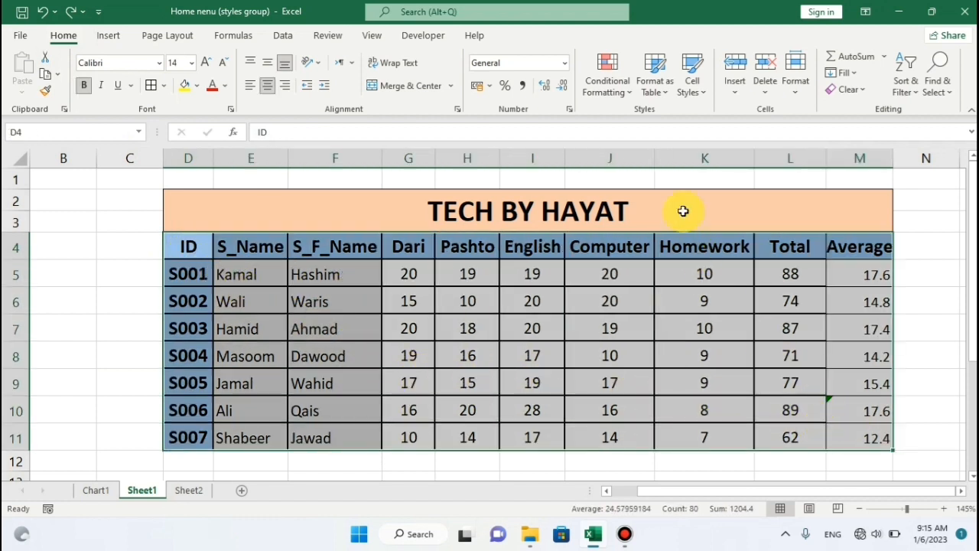
left_click(663, 96)
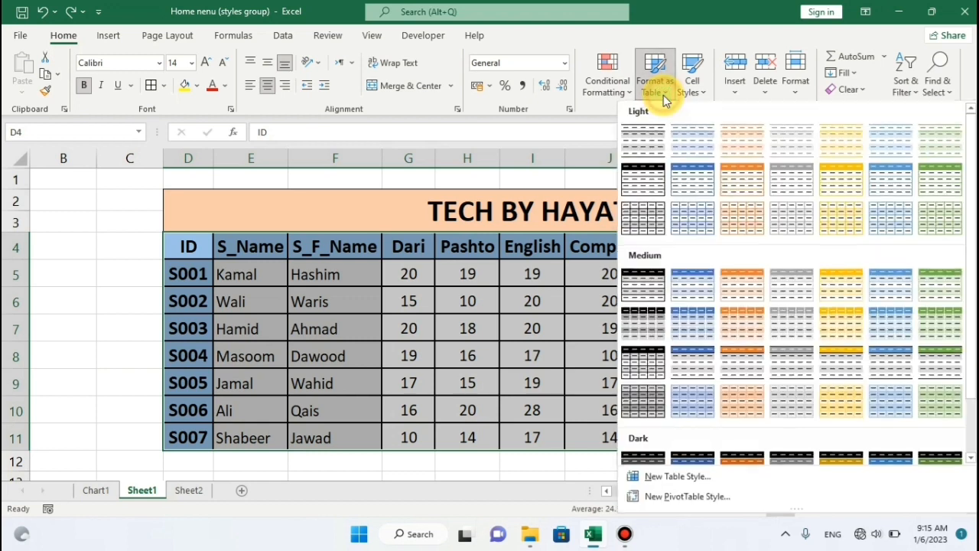
left_click(650, 177)
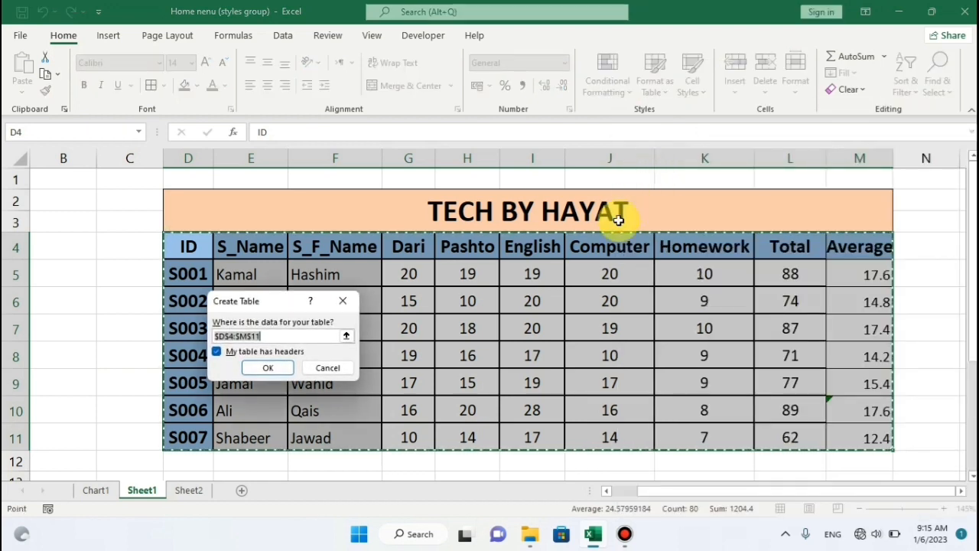
left_click(258, 371)
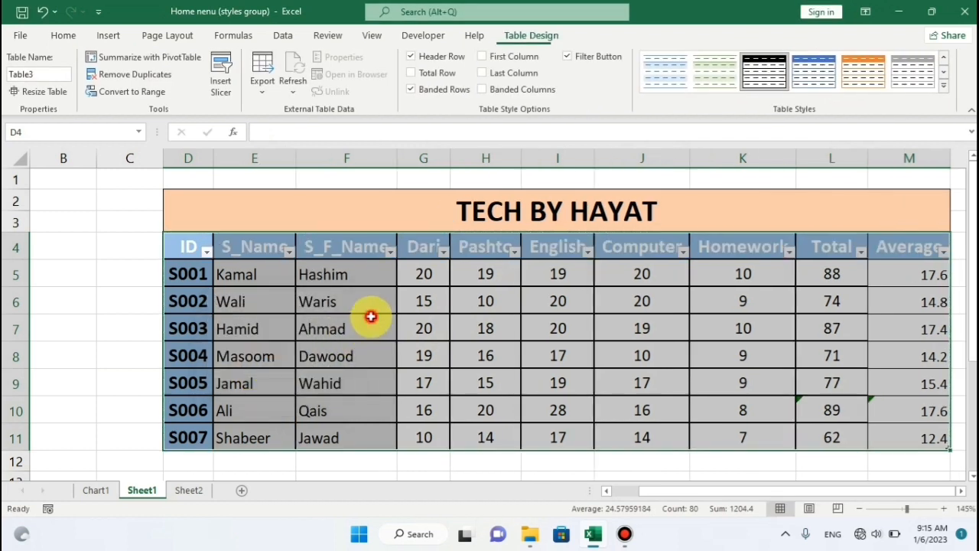
left_click(370, 316)
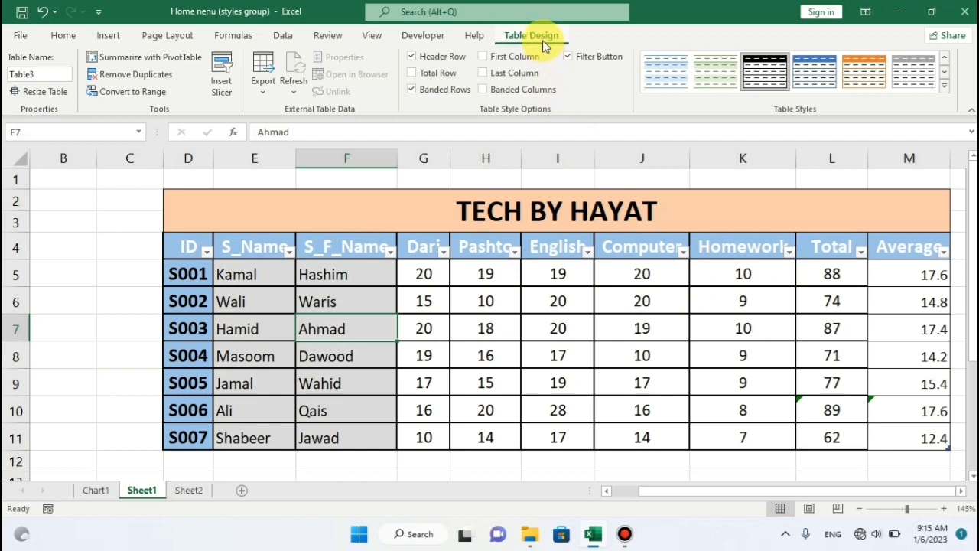
key("ctrl+z")
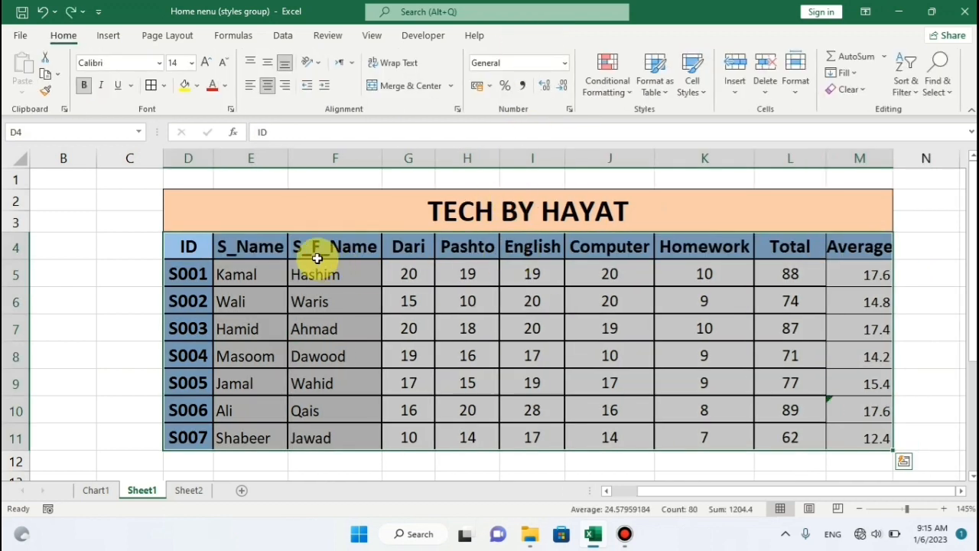
Step: Try formatting D4:M11 as a table with headers in the orange-header Light style, and undo it
left_click(655, 86)
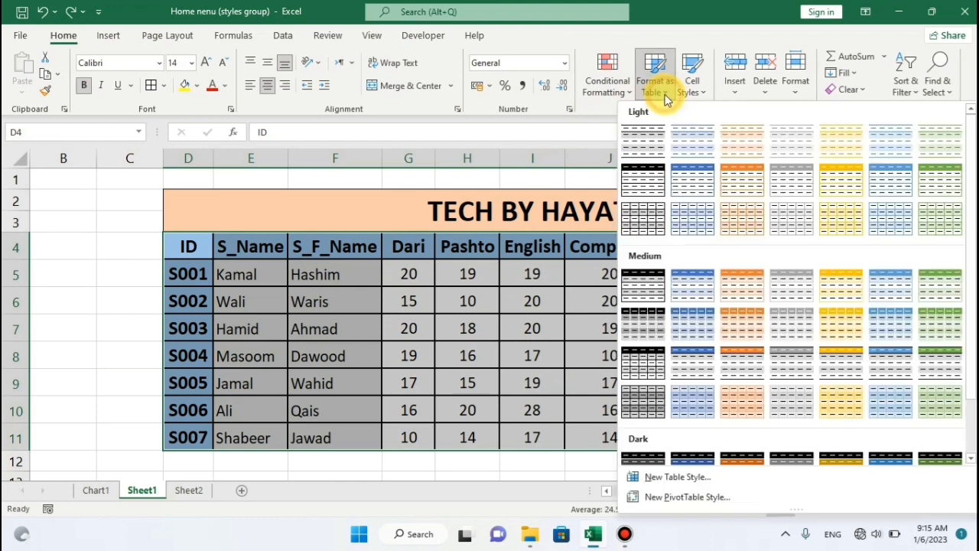
left_click(746, 187)
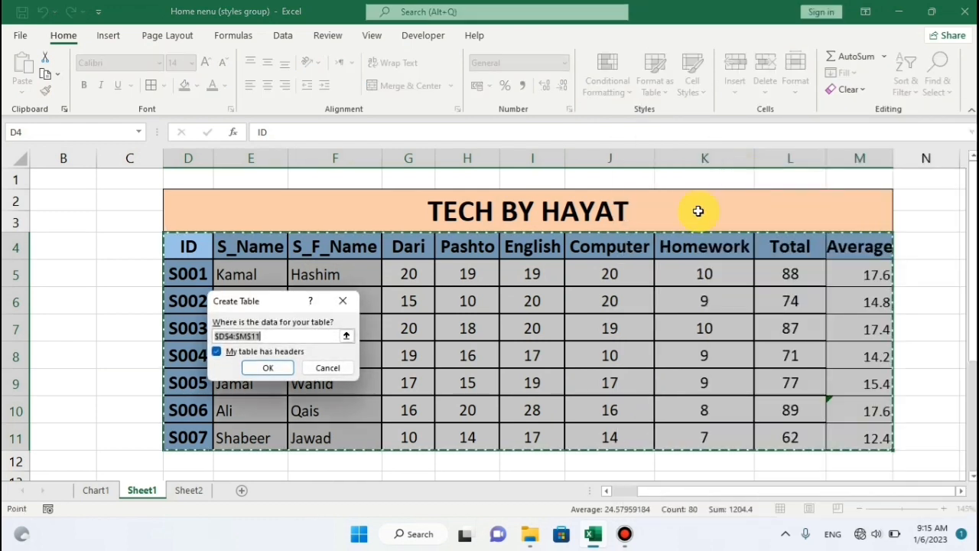
left_click(258, 366)
left_click(351, 322)
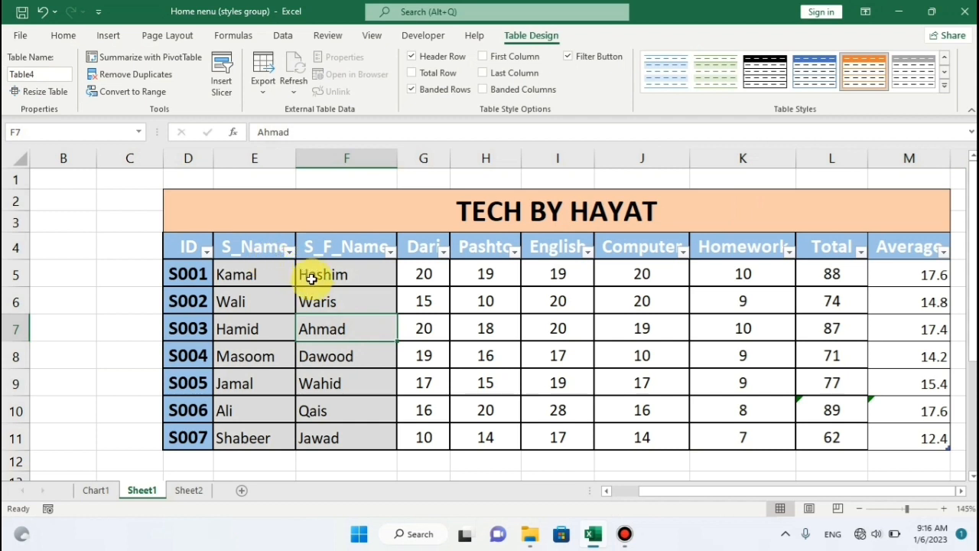
key("ctrl+z")
left_click(465, 302)
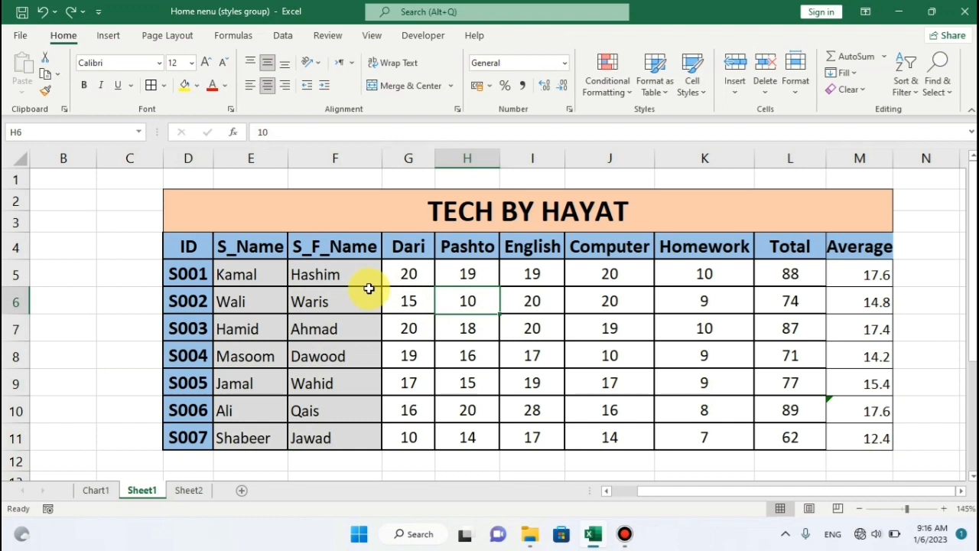
left_click(338, 286)
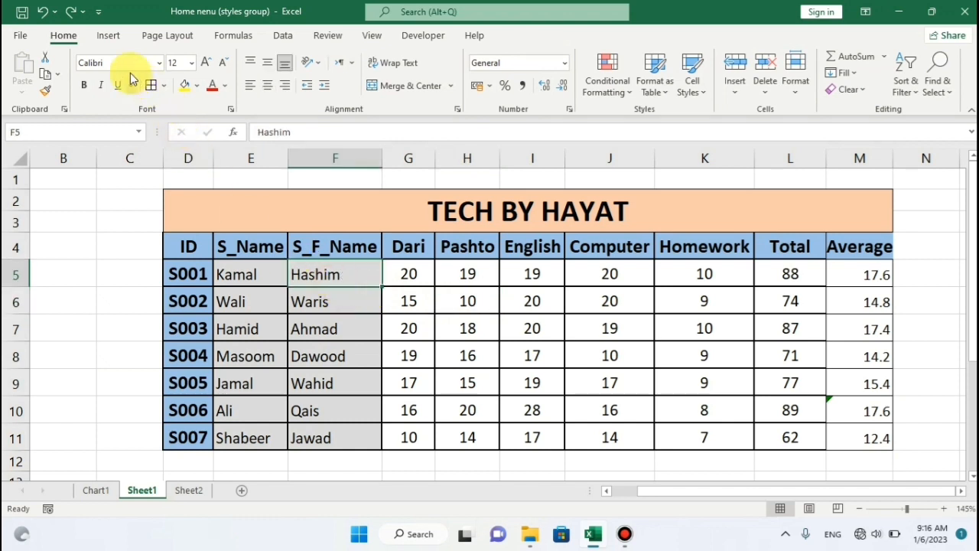
left_click(115, 42)
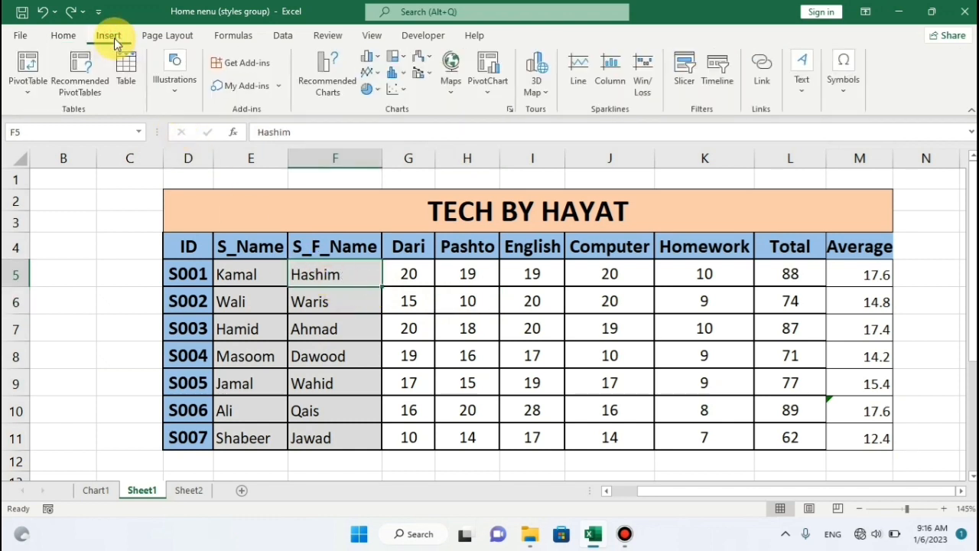
left_click(65, 37)
left_click(343, 301)
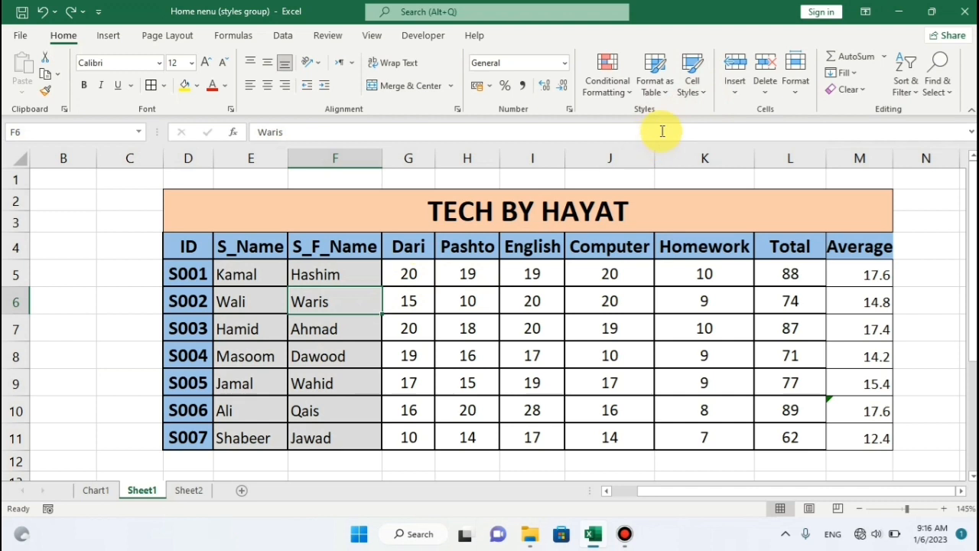
Step: Preview the Calculation cell style on the Dari mark in G5 and the Warning Text style on G5:G11 without applying either
left_click_drag(432, 277, 428, 463)
left_click_drag(392, 380, 421, 269)
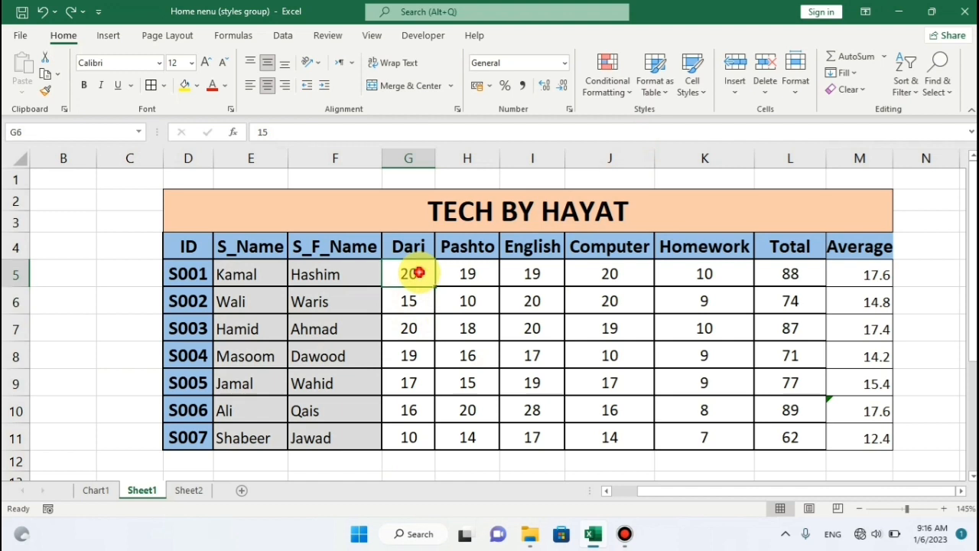
left_click(691, 80)
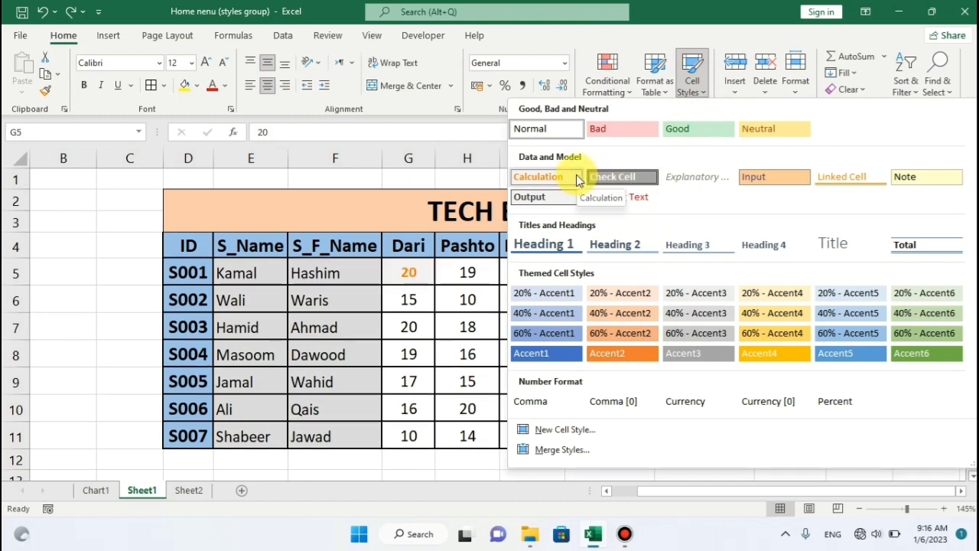
left_click(411, 273)
left_click_drag(411, 274, 413, 438)
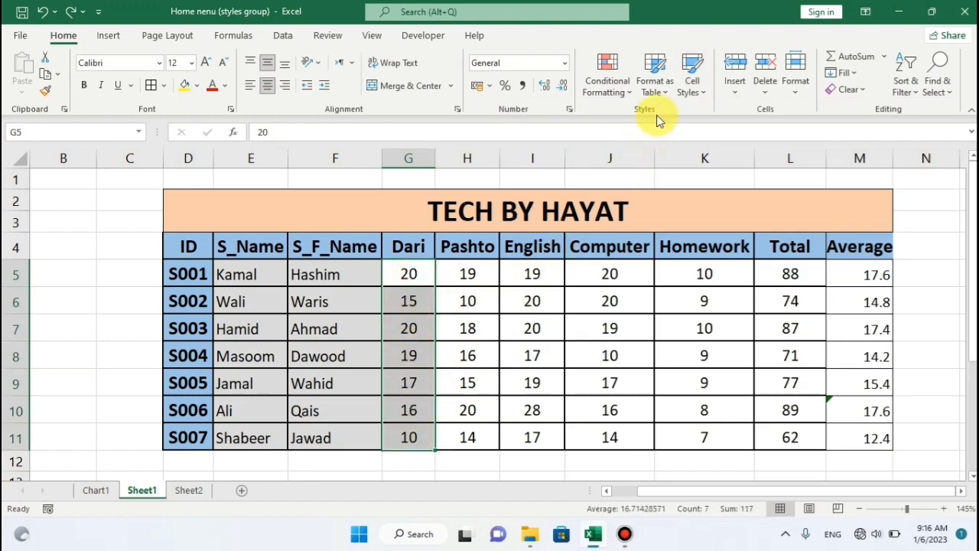
left_click(699, 91)
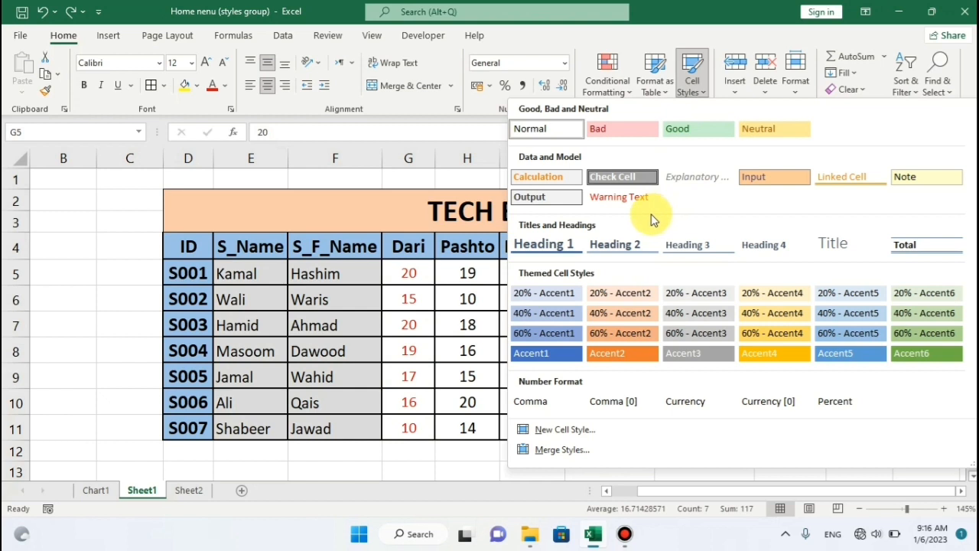
left_click(457, 285)
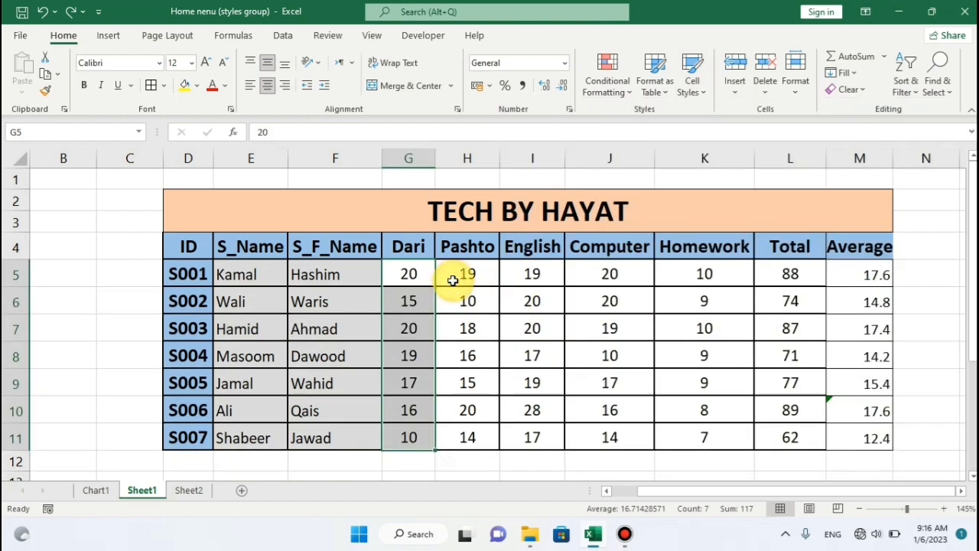